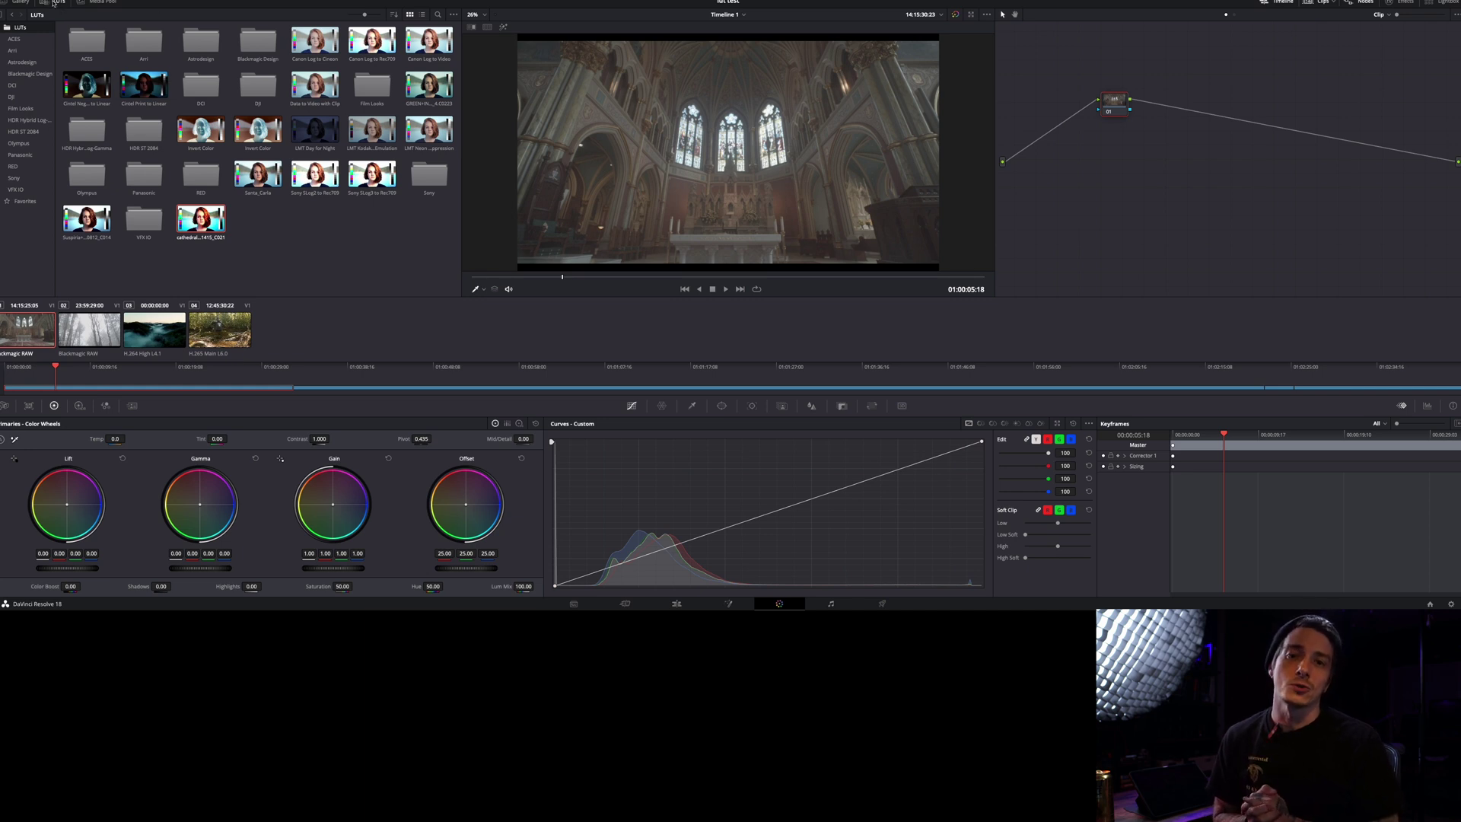
Step: Hide and reshow the LUT library panel twice to compare the wider viewer
left_click(55, 2)
left_click(54, 4)
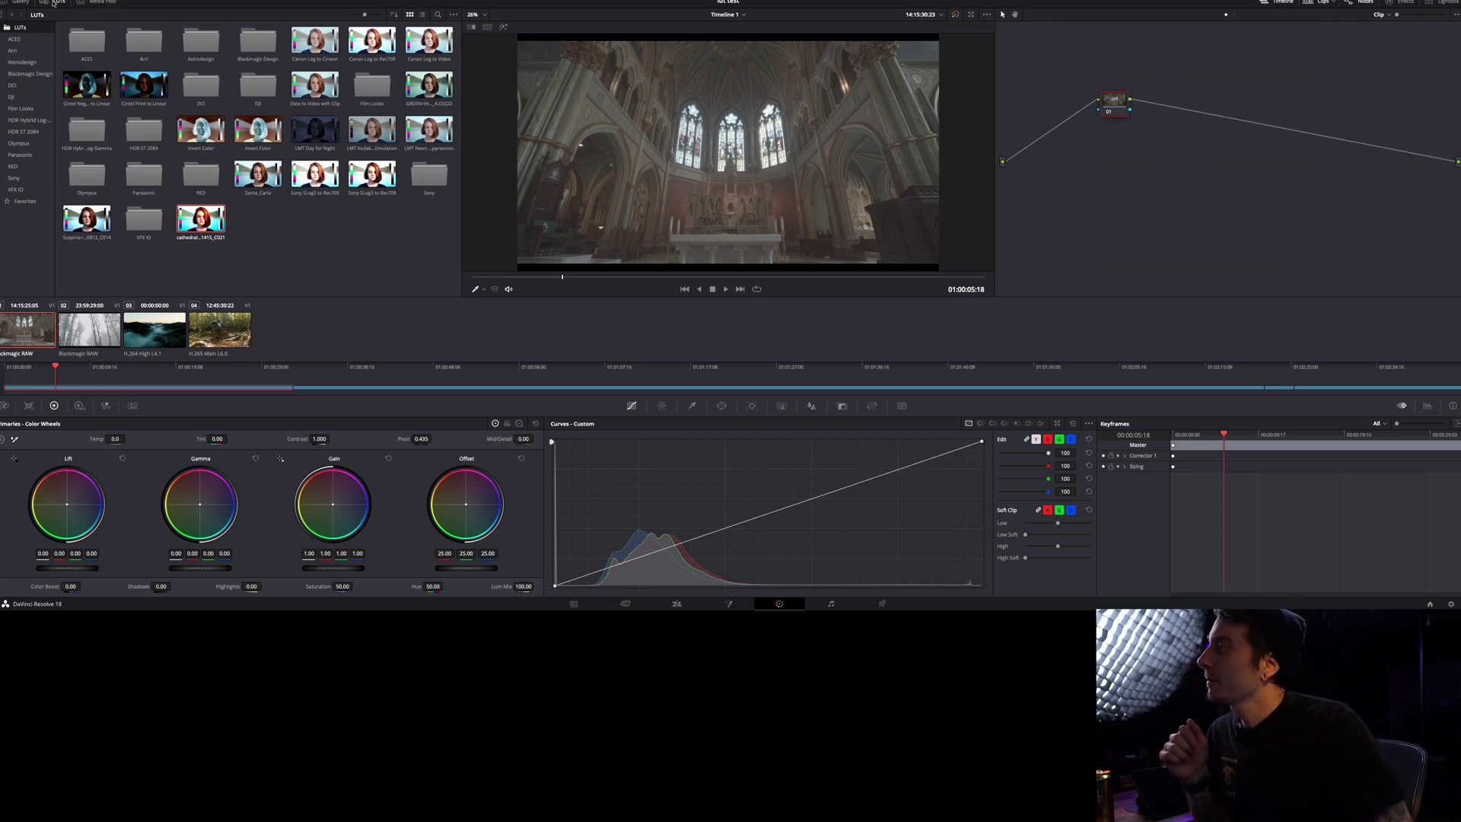
left_click(55, 4)
left_click(55, 3)
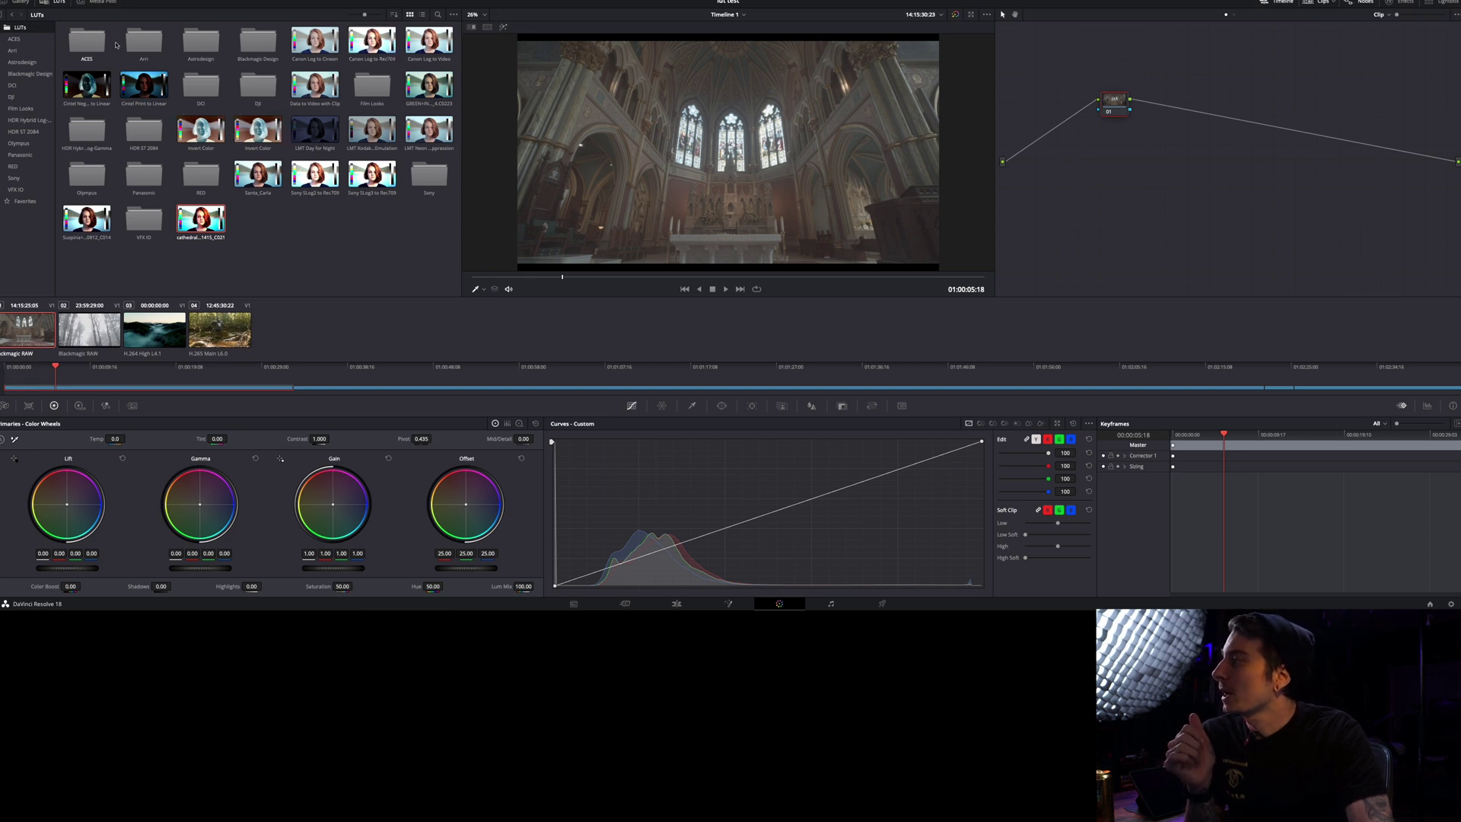
Step: Browse into the Arri LUT folder, scrub the cathedral clip back to 01:00:04:16, and reopen Arri
double_click(144, 41)
left_click(14, 23)
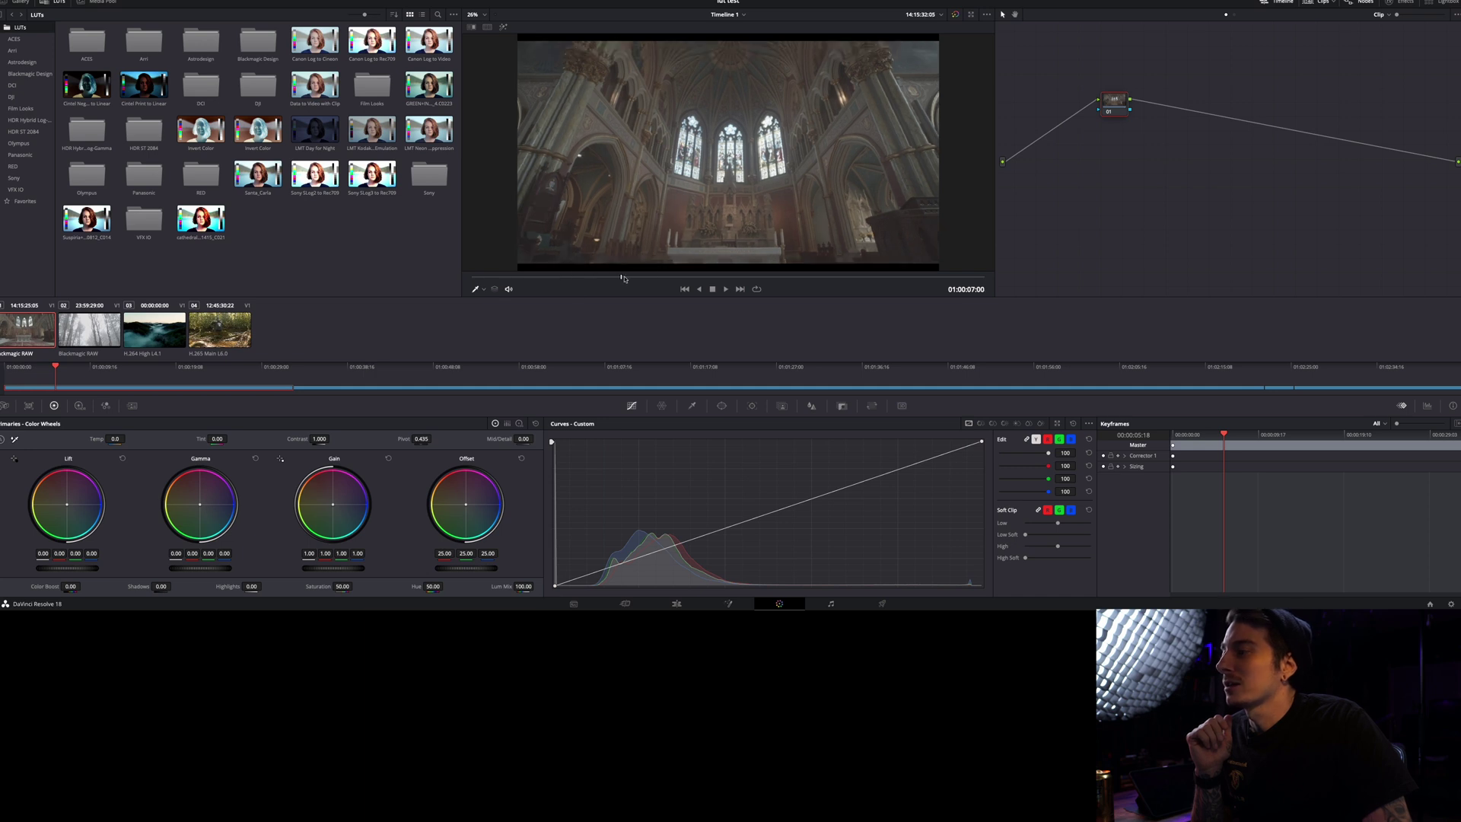
left_click_drag(577, 279, 545, 277)
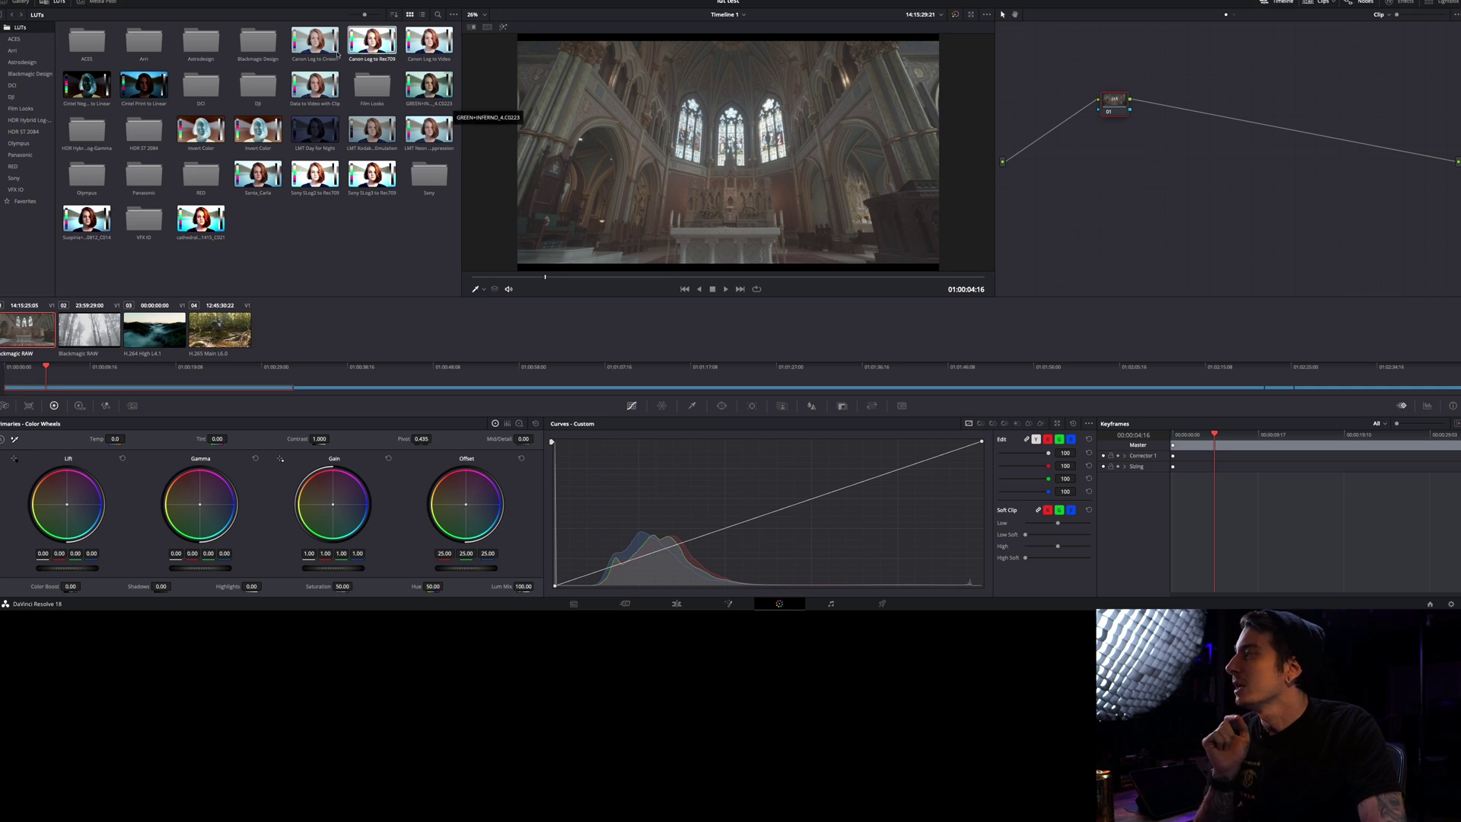
double_click(144, 43)
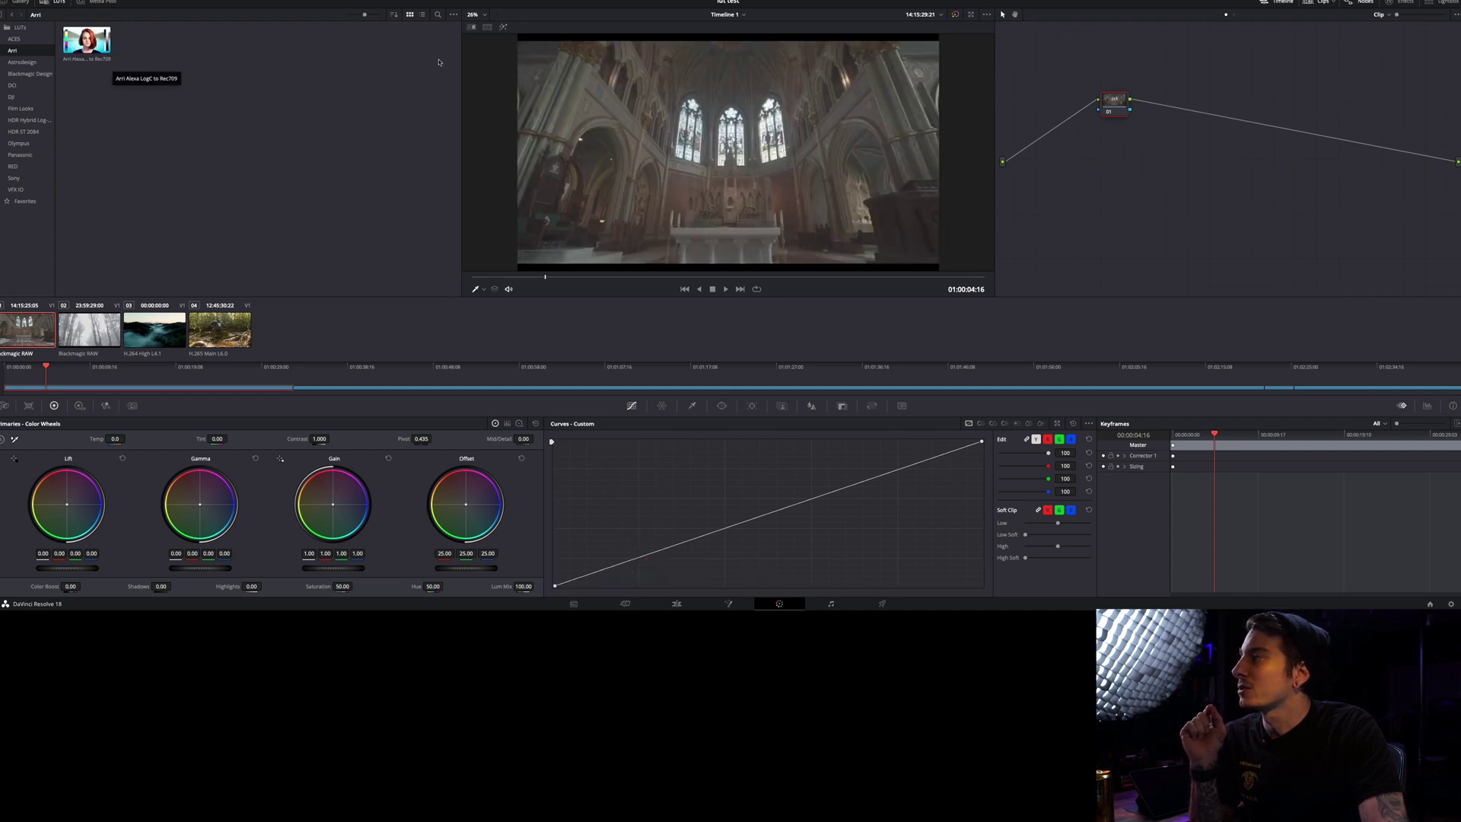
Step: Apply the Arri Alexa LogC to Rec709 LUT to the cathedral clip's node and scrub forward
double_click(86, 40)
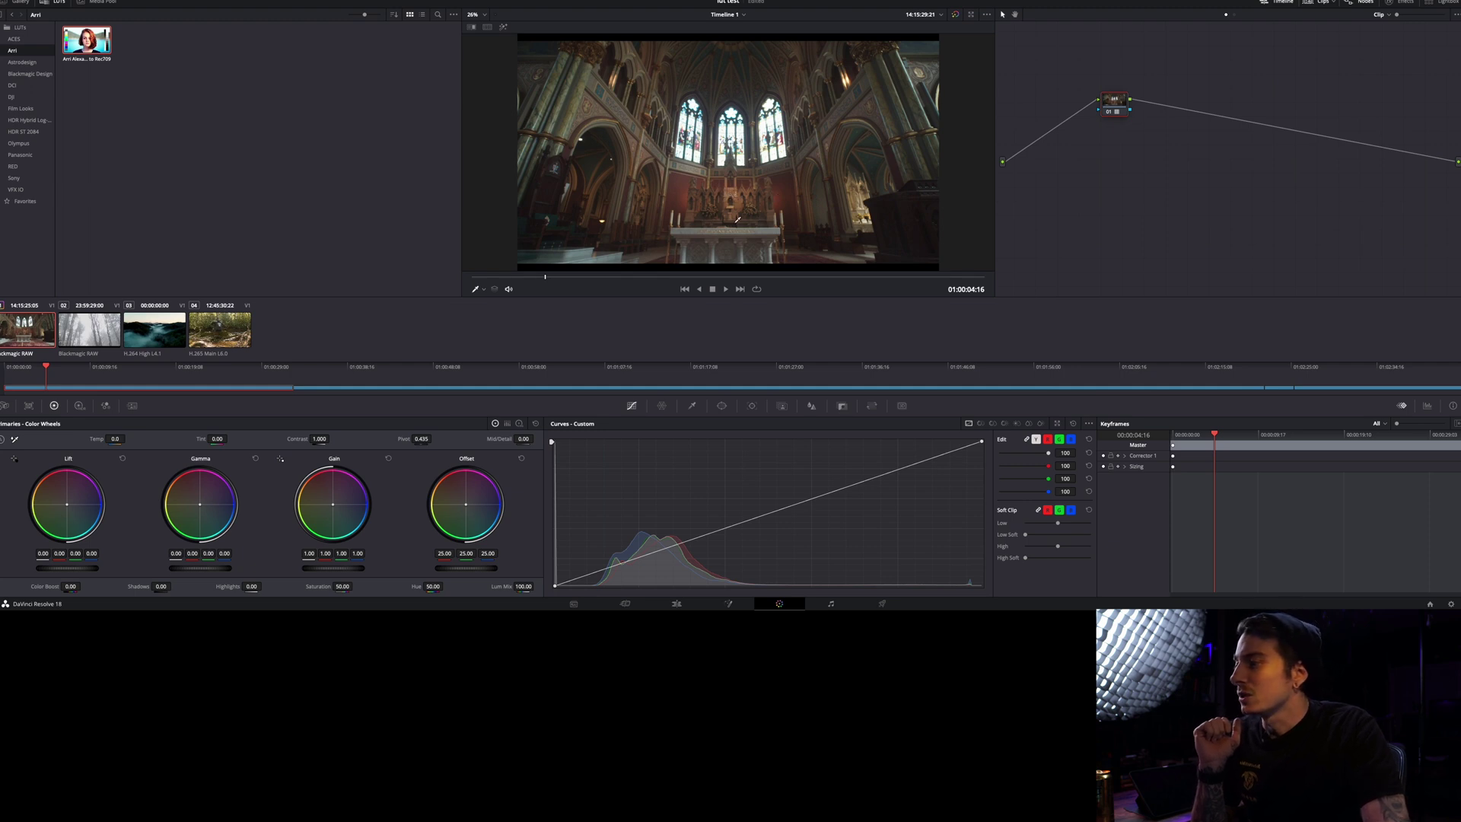
left_click_drag(602, 282, 567, 279)
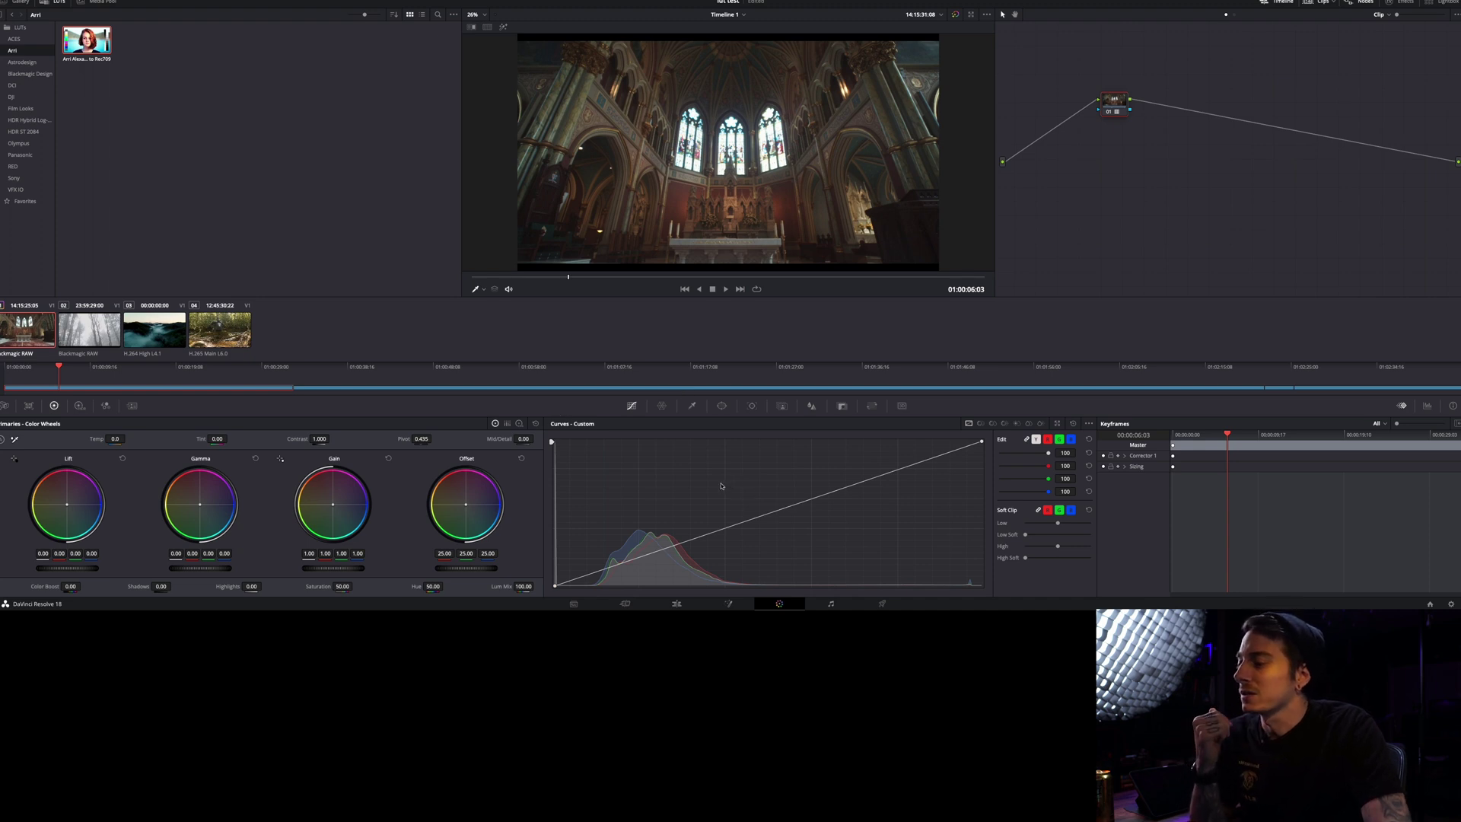
Step: Shape a two-point custom curve, drop saturation from 50 to 40, and lower the gamma
left_click_drag(656, 554, 648, 563)
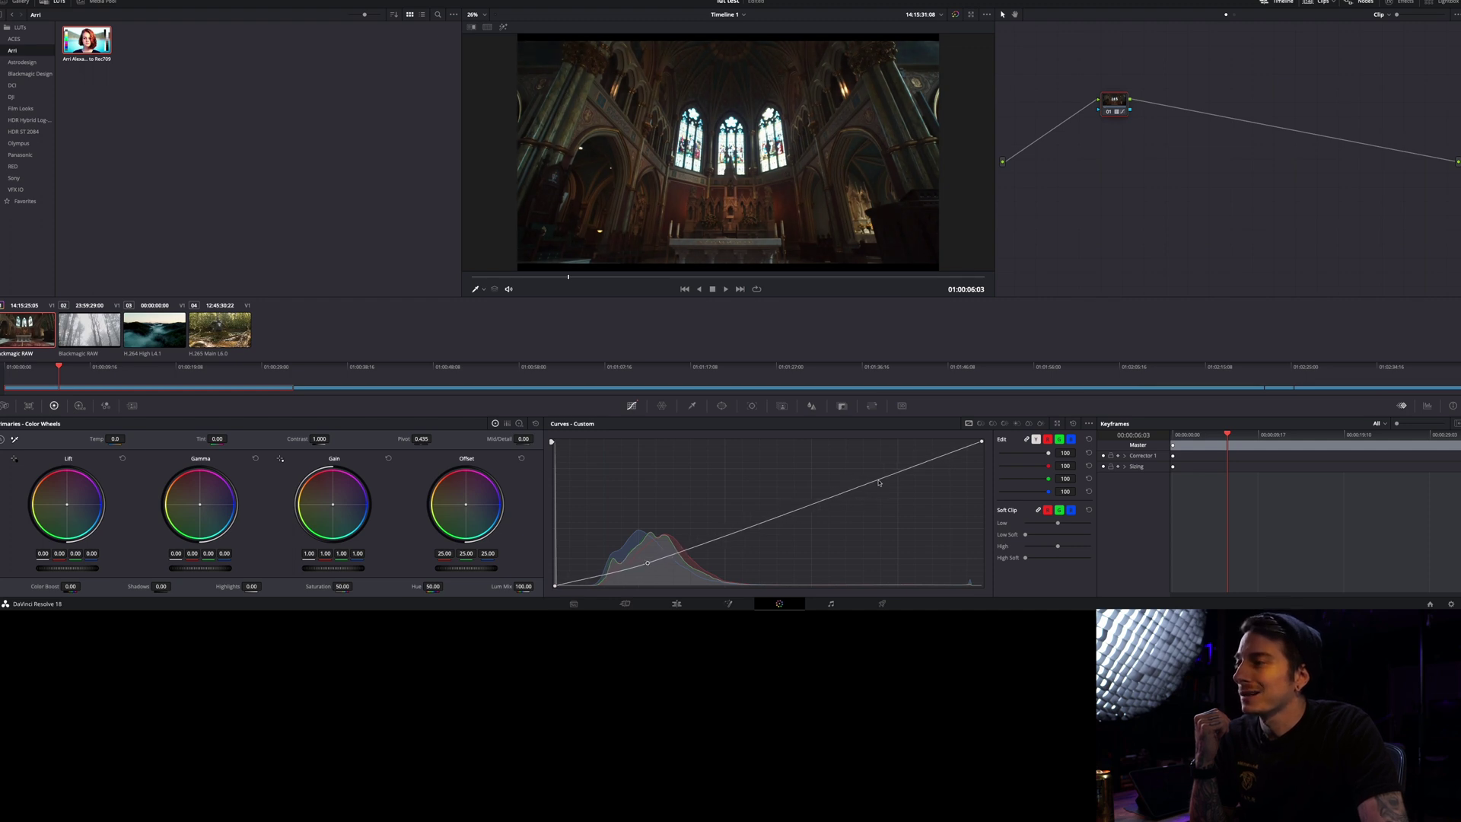
left_click_drag(879, 481, 876, 471)
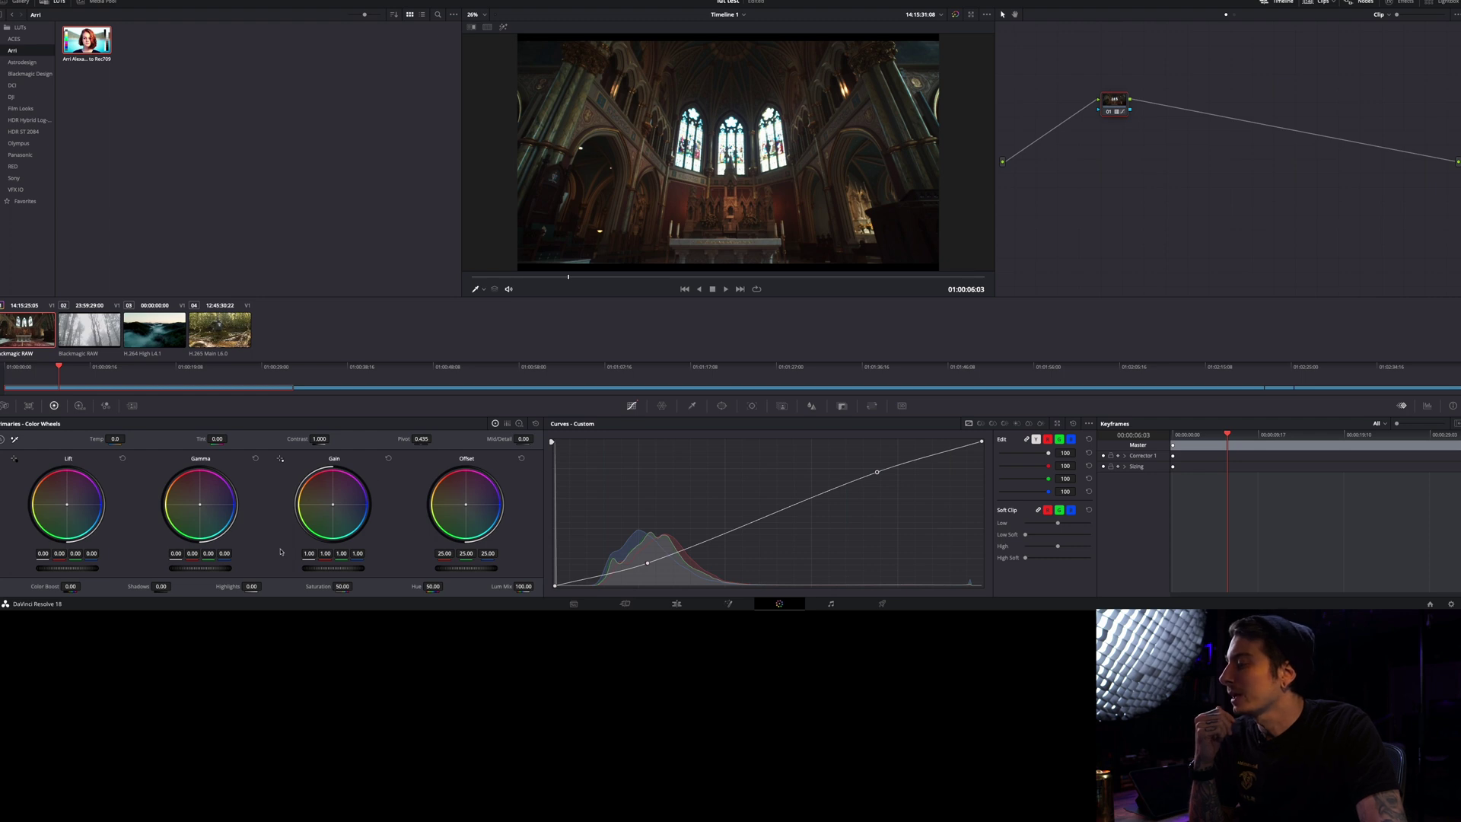
left_click_drag(336, 587, 333, 586)
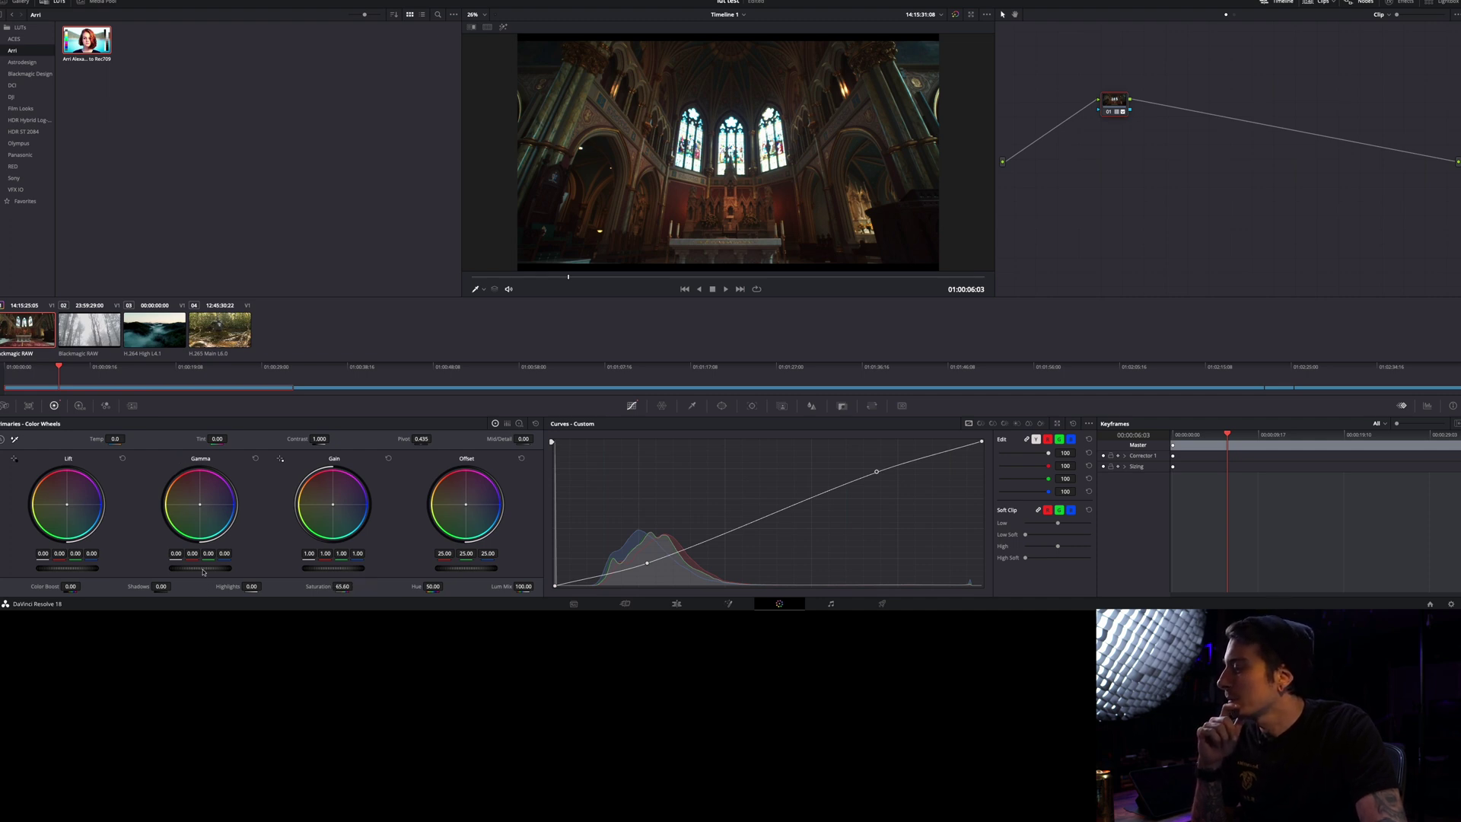
left_click_drag(203, 572, 204, 571)
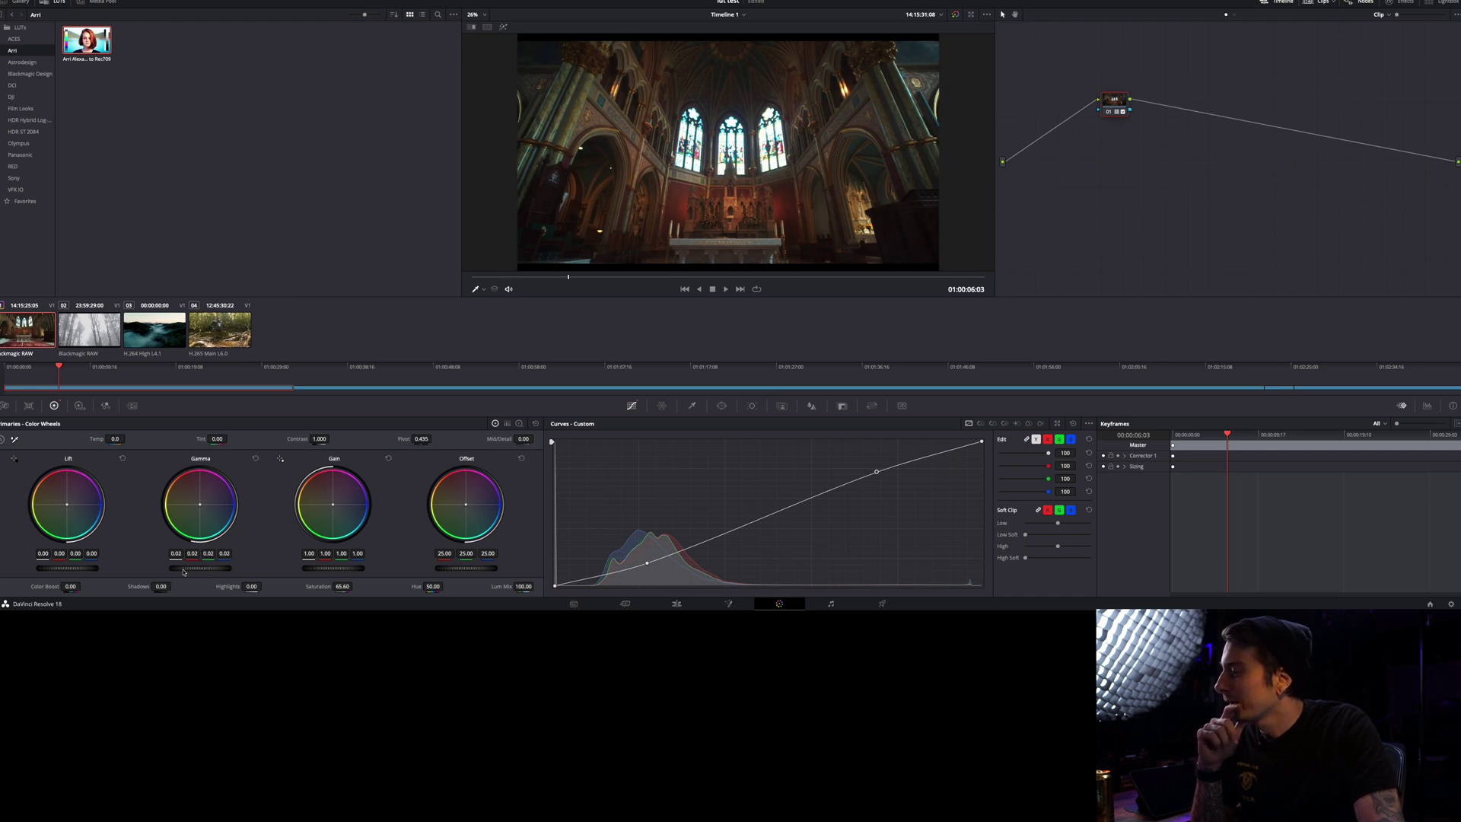
Step: Switch the primaries to Log Wheels and reduce contrast to about 1.118
left_click(508, 423)
left_click(496, 424)
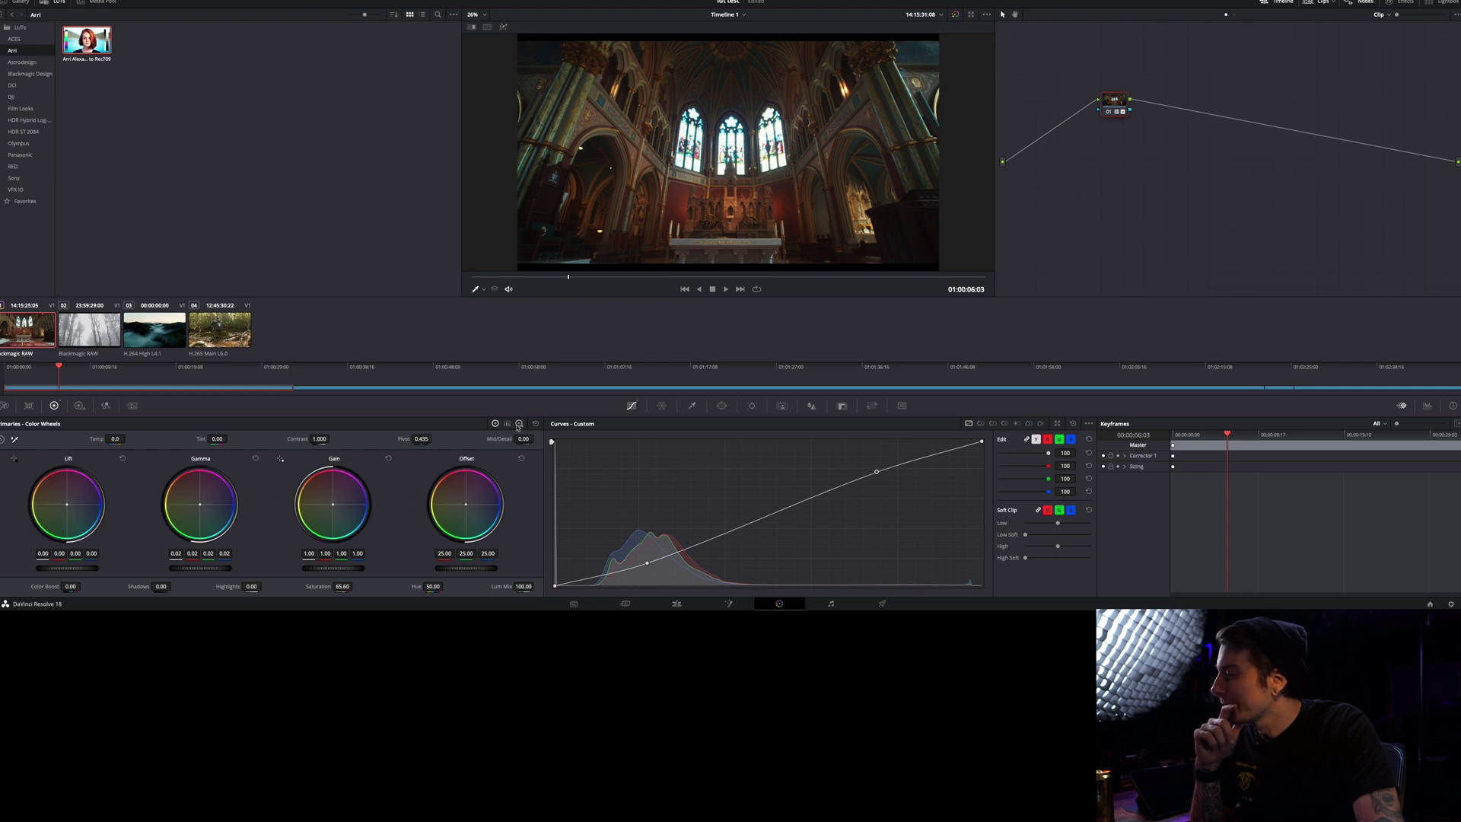
left_click(518, 424)
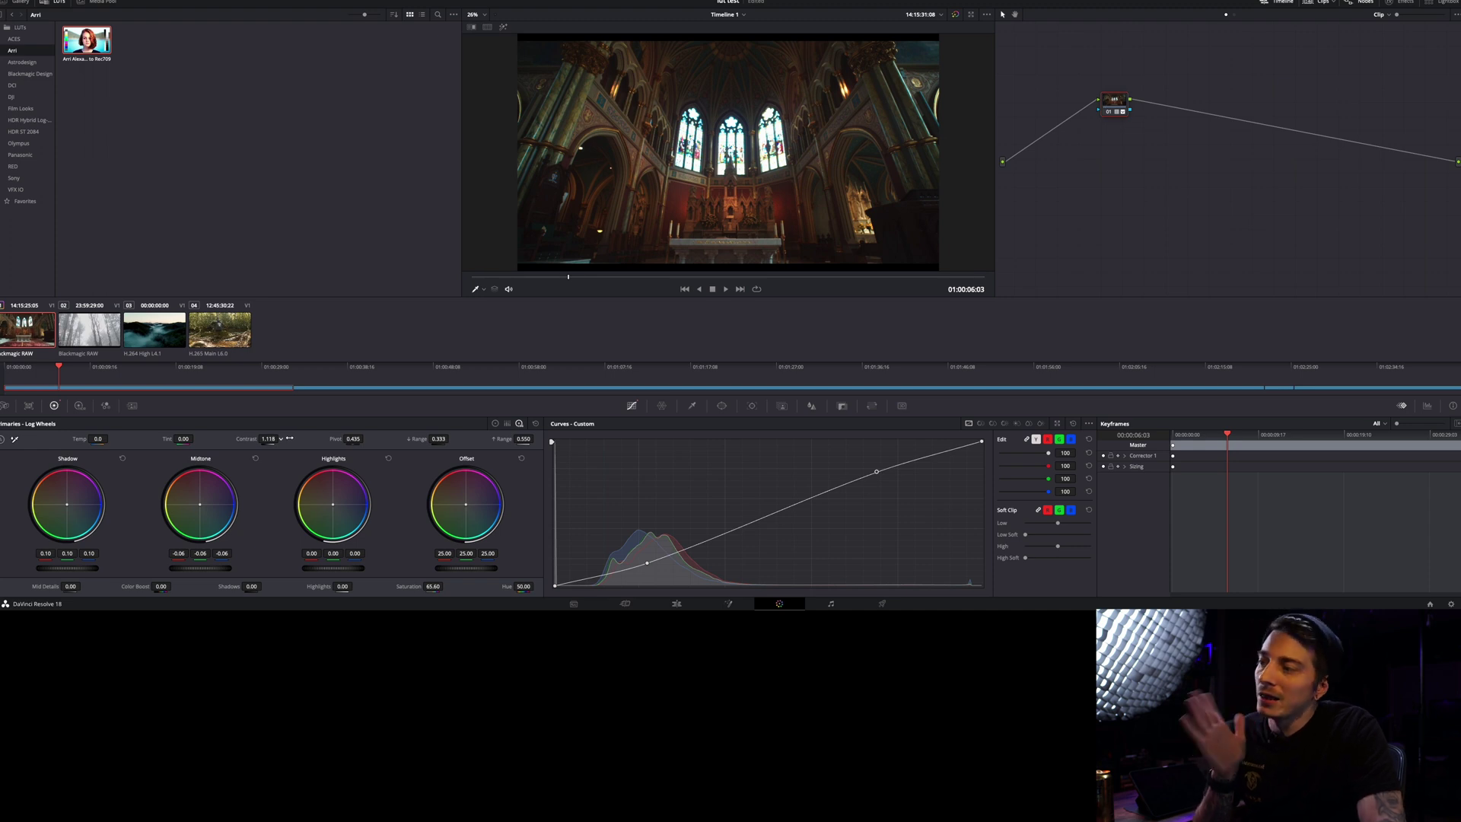
left_click_drag(298, 438, 265, 439)
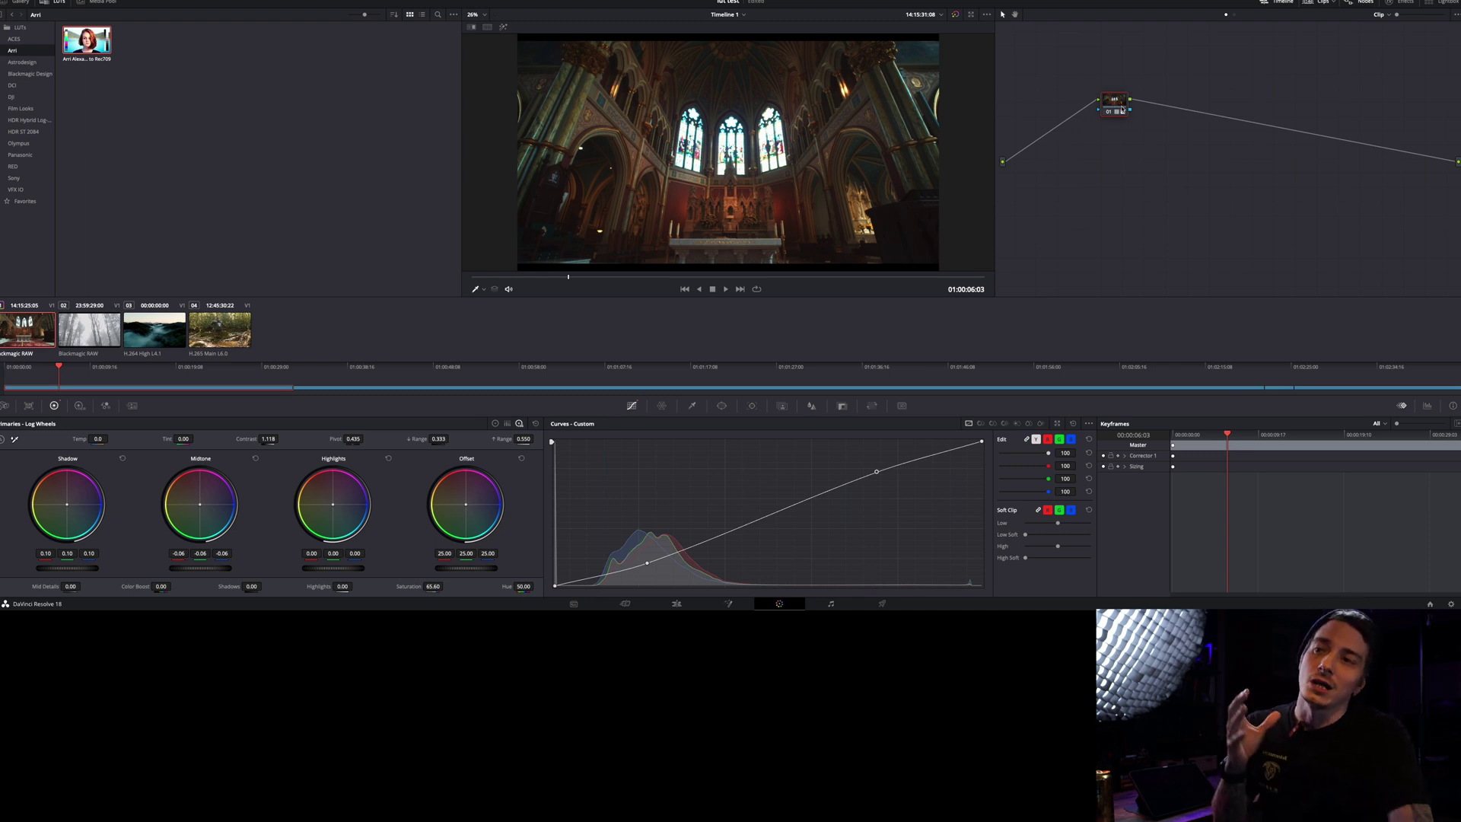
Step: Toggle node 01 with Ctrl+D to compare the graded and original cathedral image, leaving the grade on
mouse_move(1121, 106)
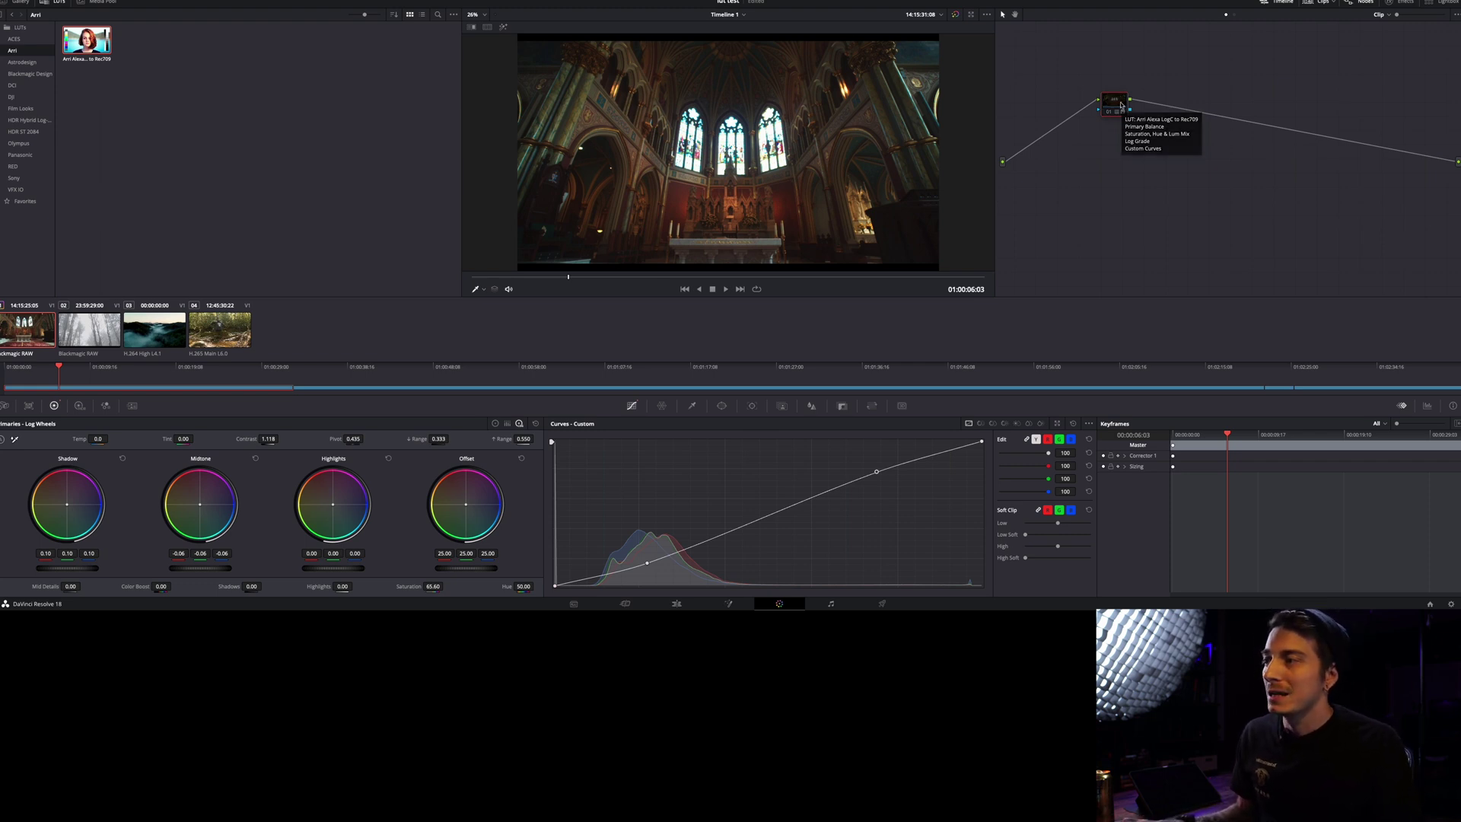
key("ctrl+d")
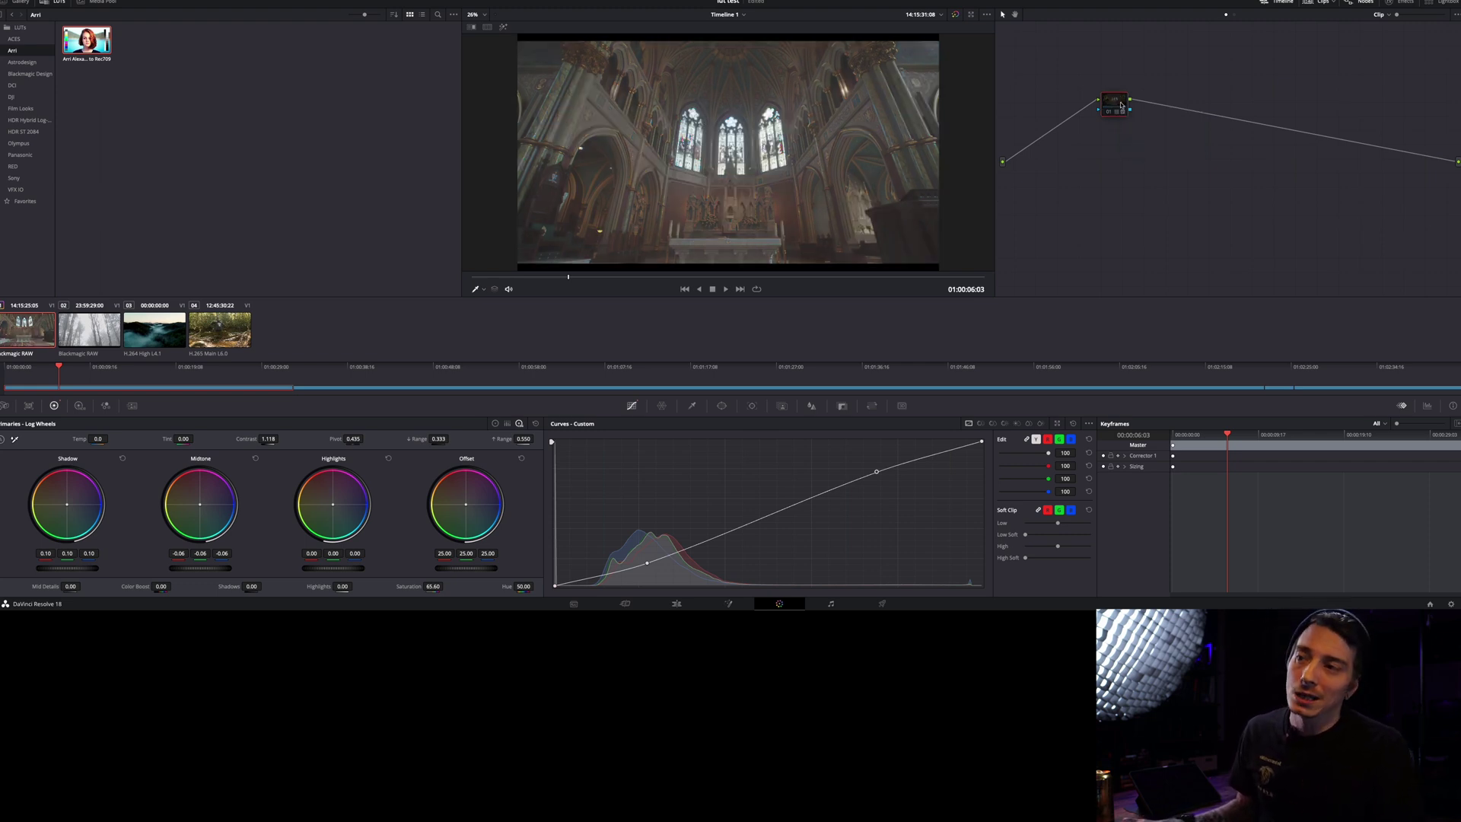
key("ctrl+d")
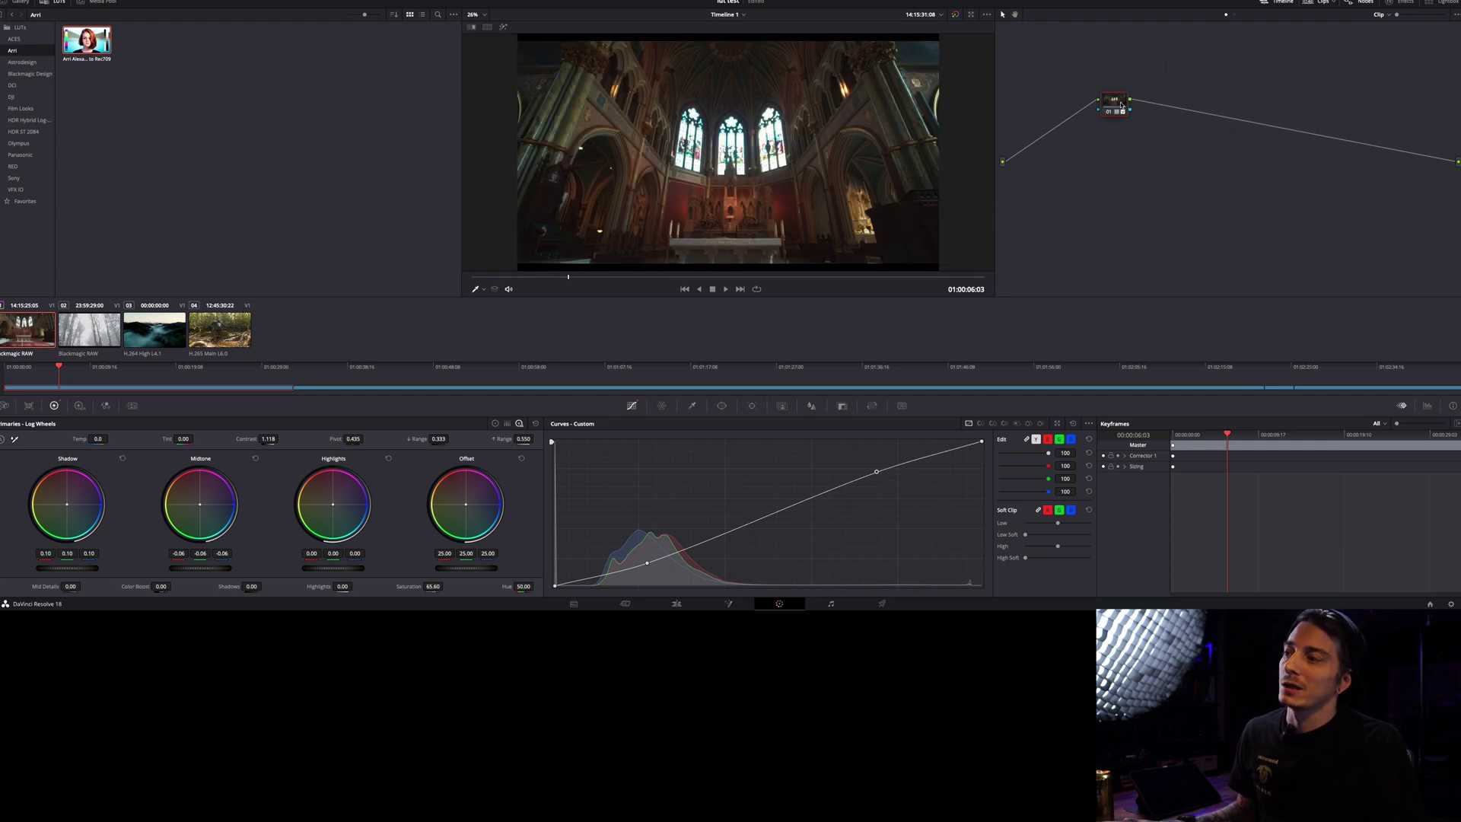
key("ctrl+d")
key("ctrl+d")
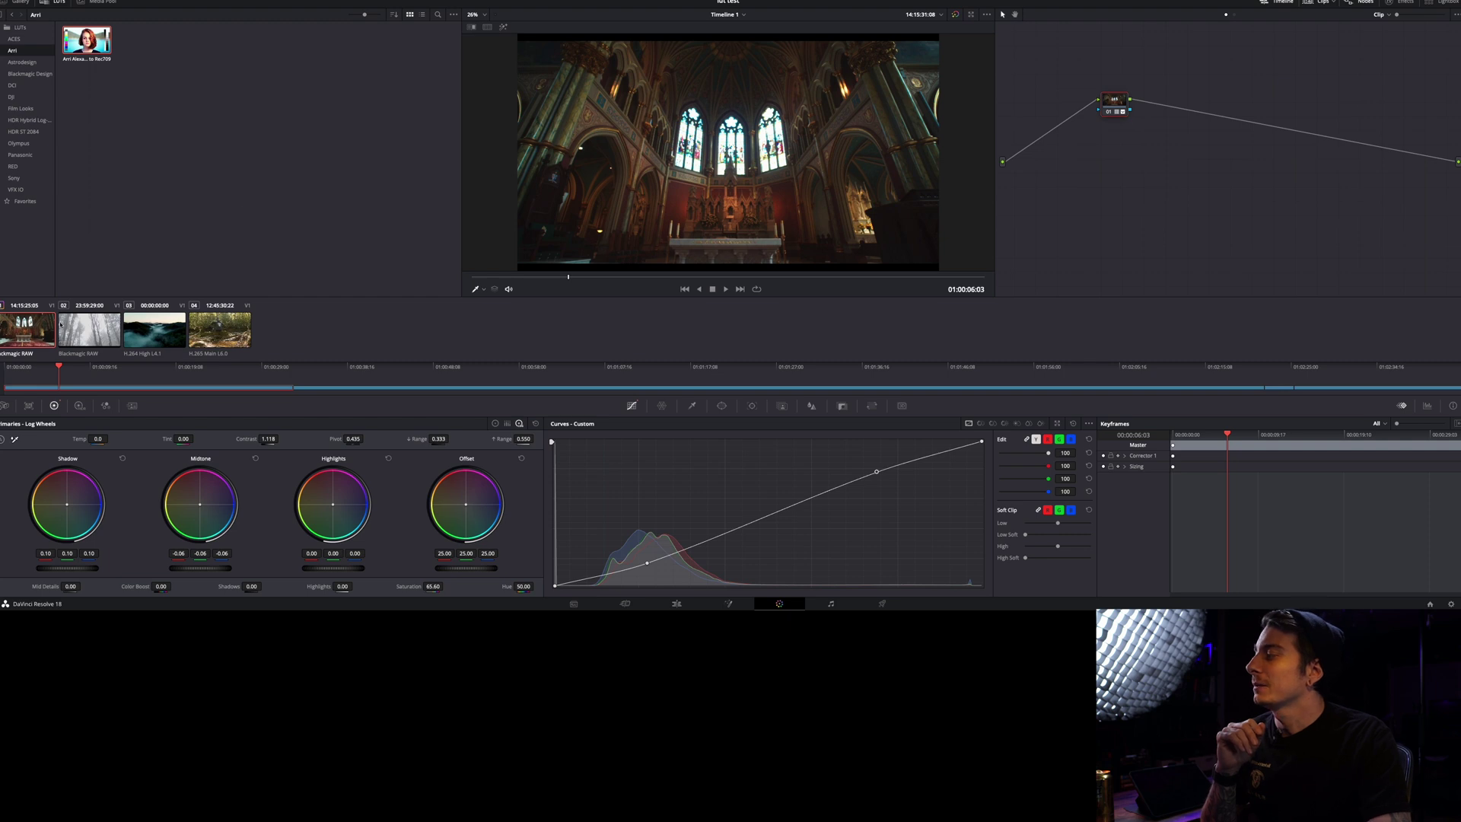
right_click(34, 325)
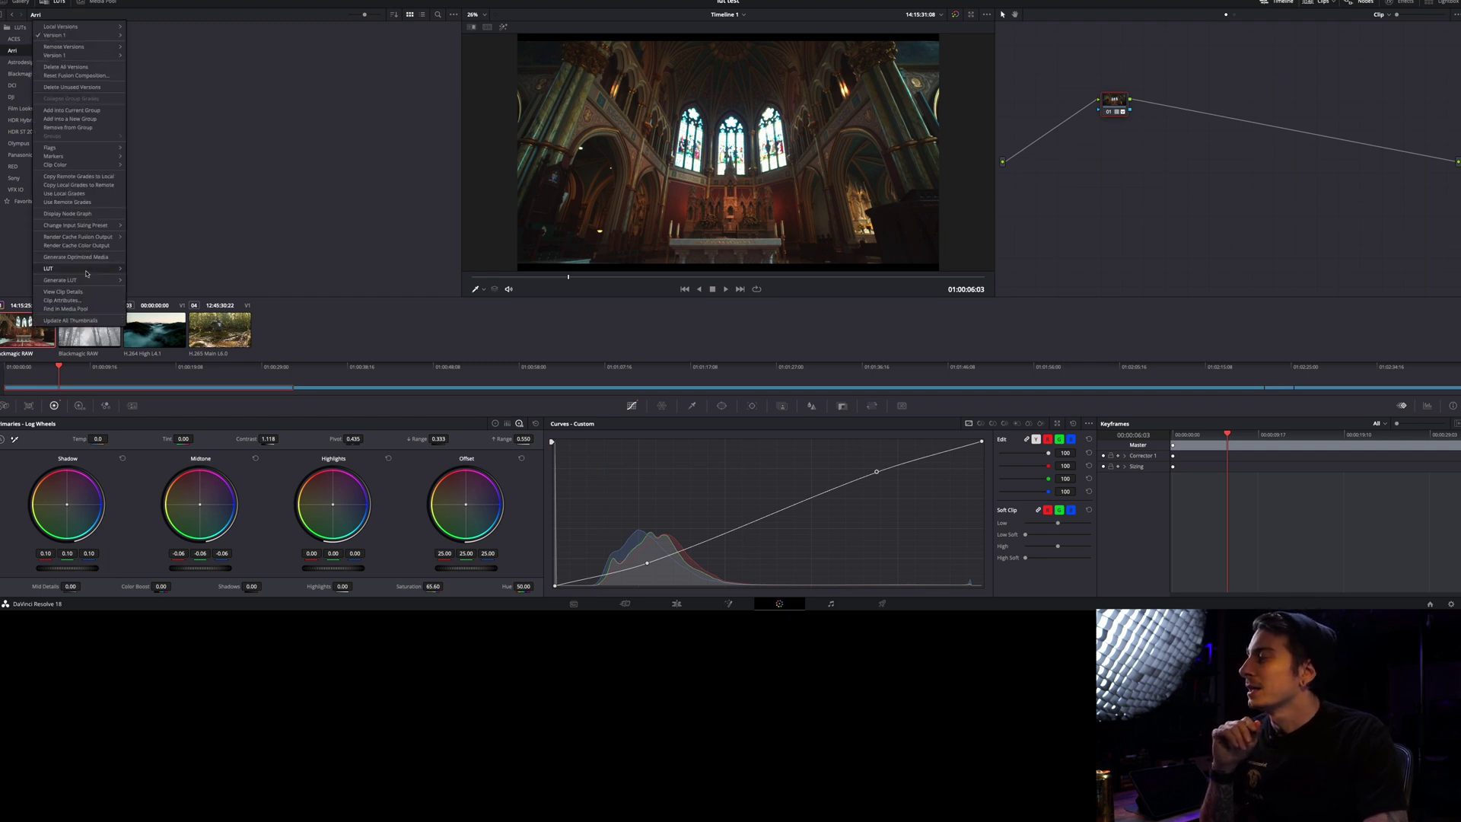
Step: Export the clip's grade via Generate LUT > 65 Point Cube
mouse_move(86, 281)
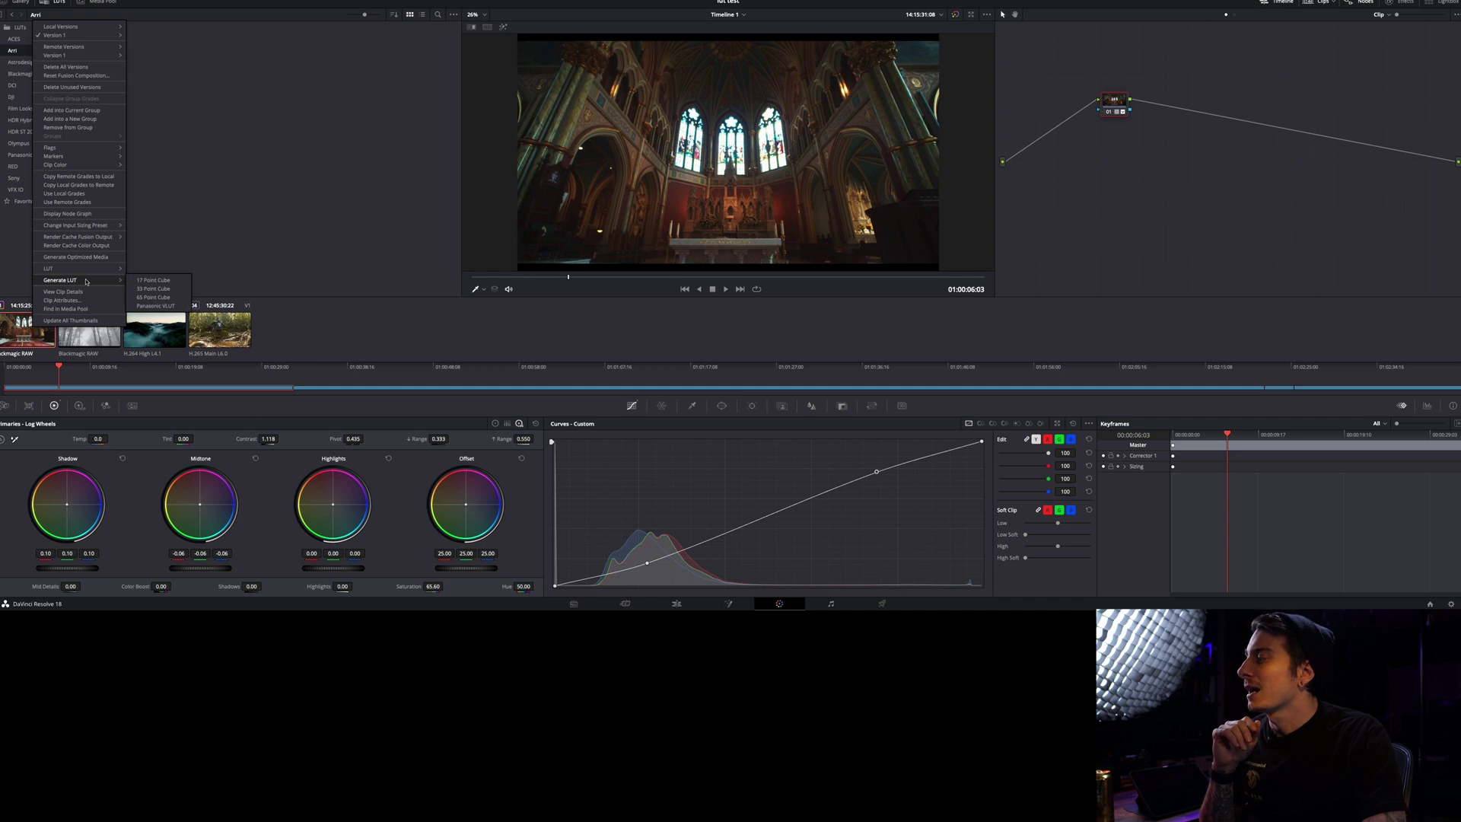
left_click(153, 297)
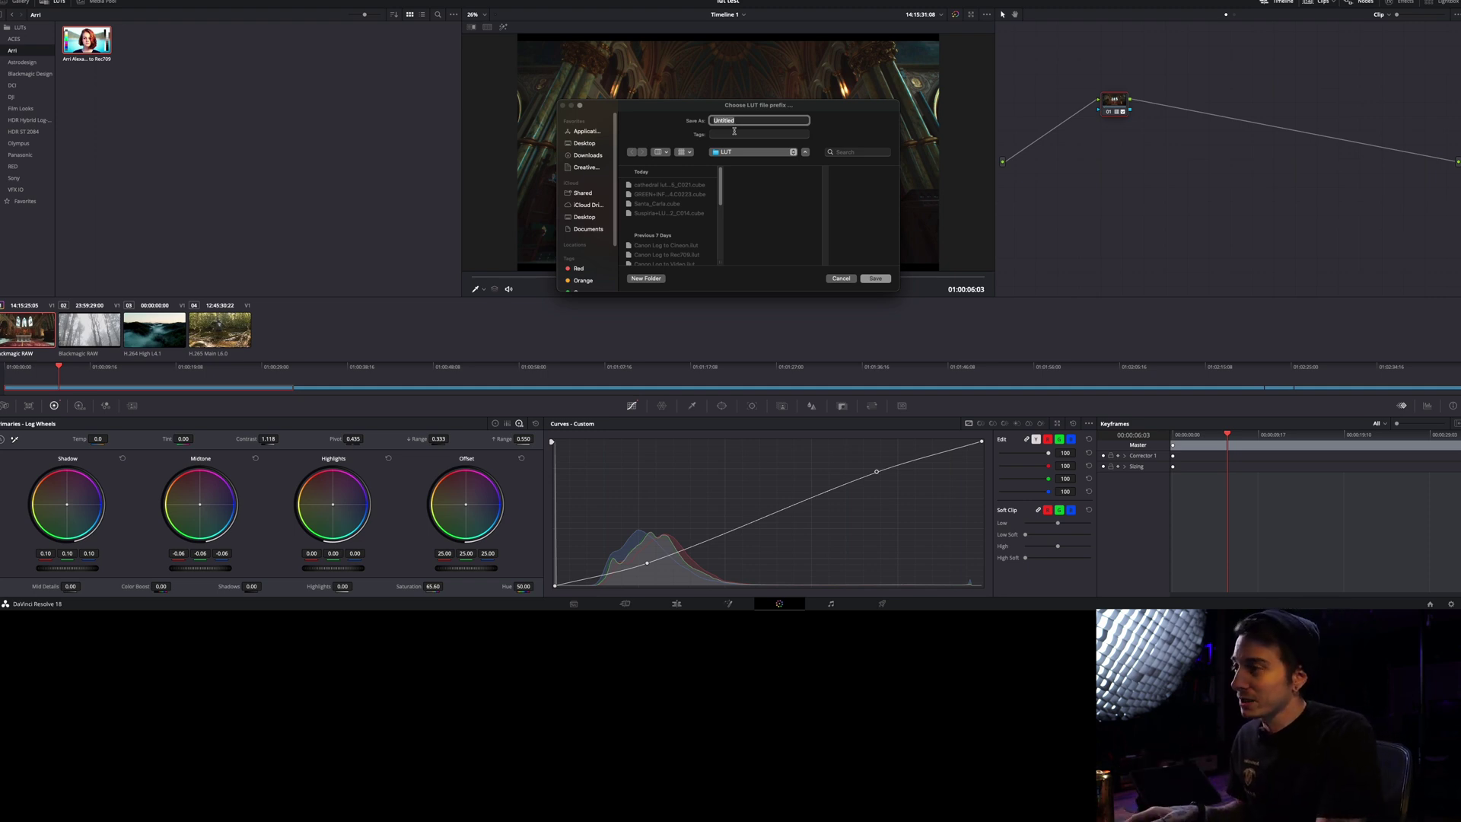
Step: Save the generated LUT as 'cathedral lut 2' in the LUT folder
key("BackSpace")
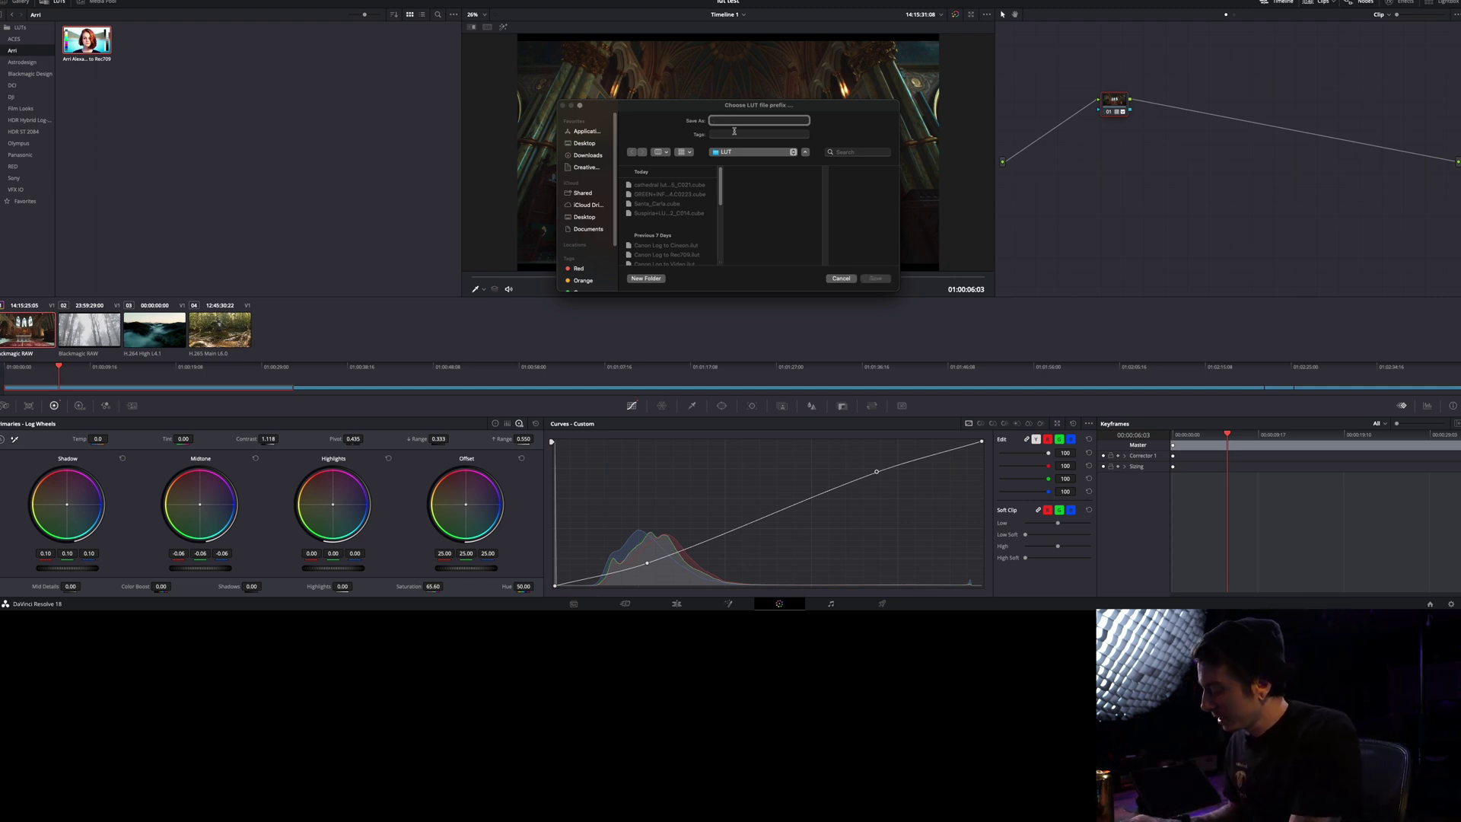
type("cat")
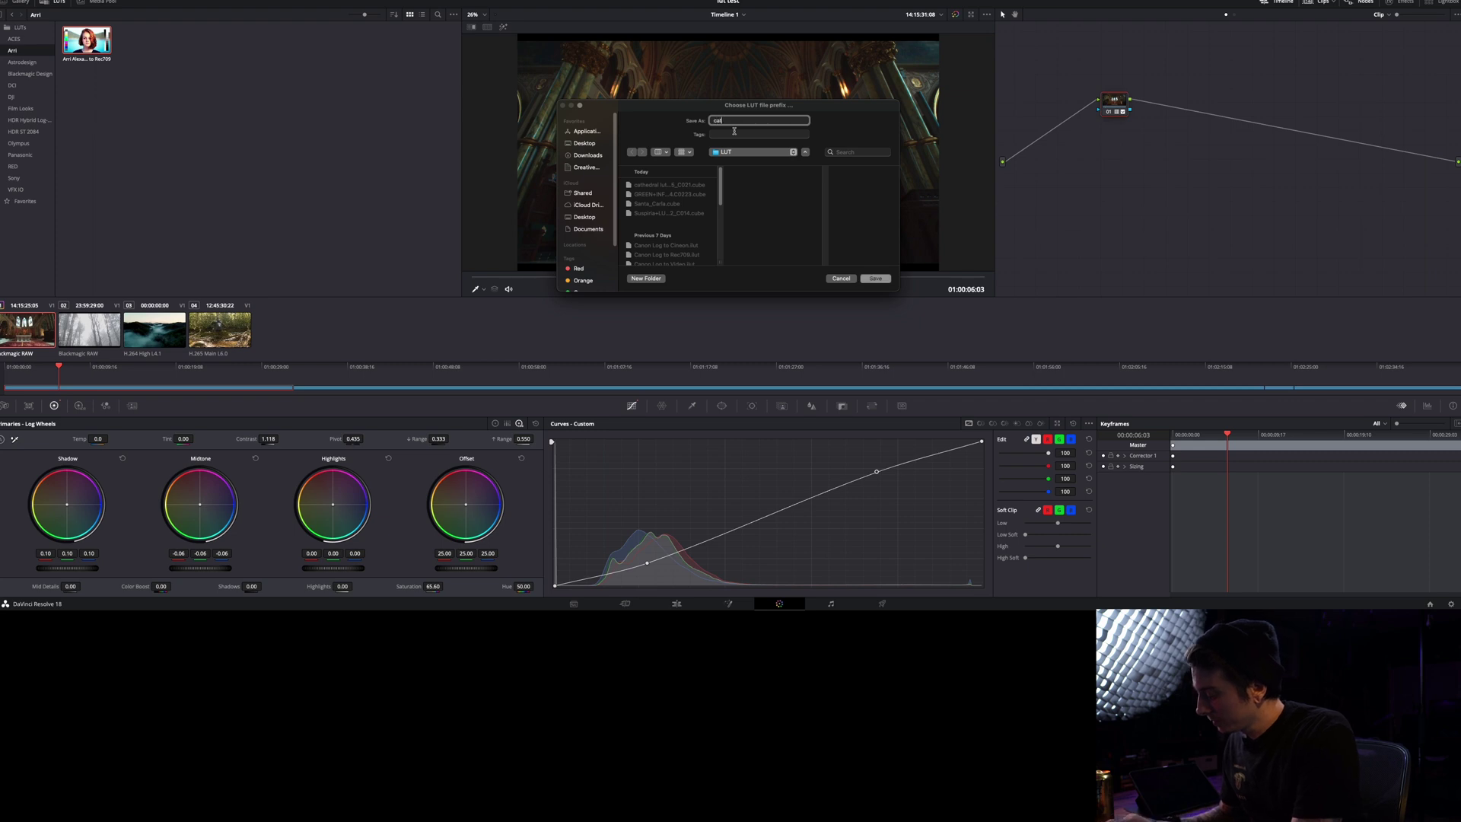
type("hedral l")
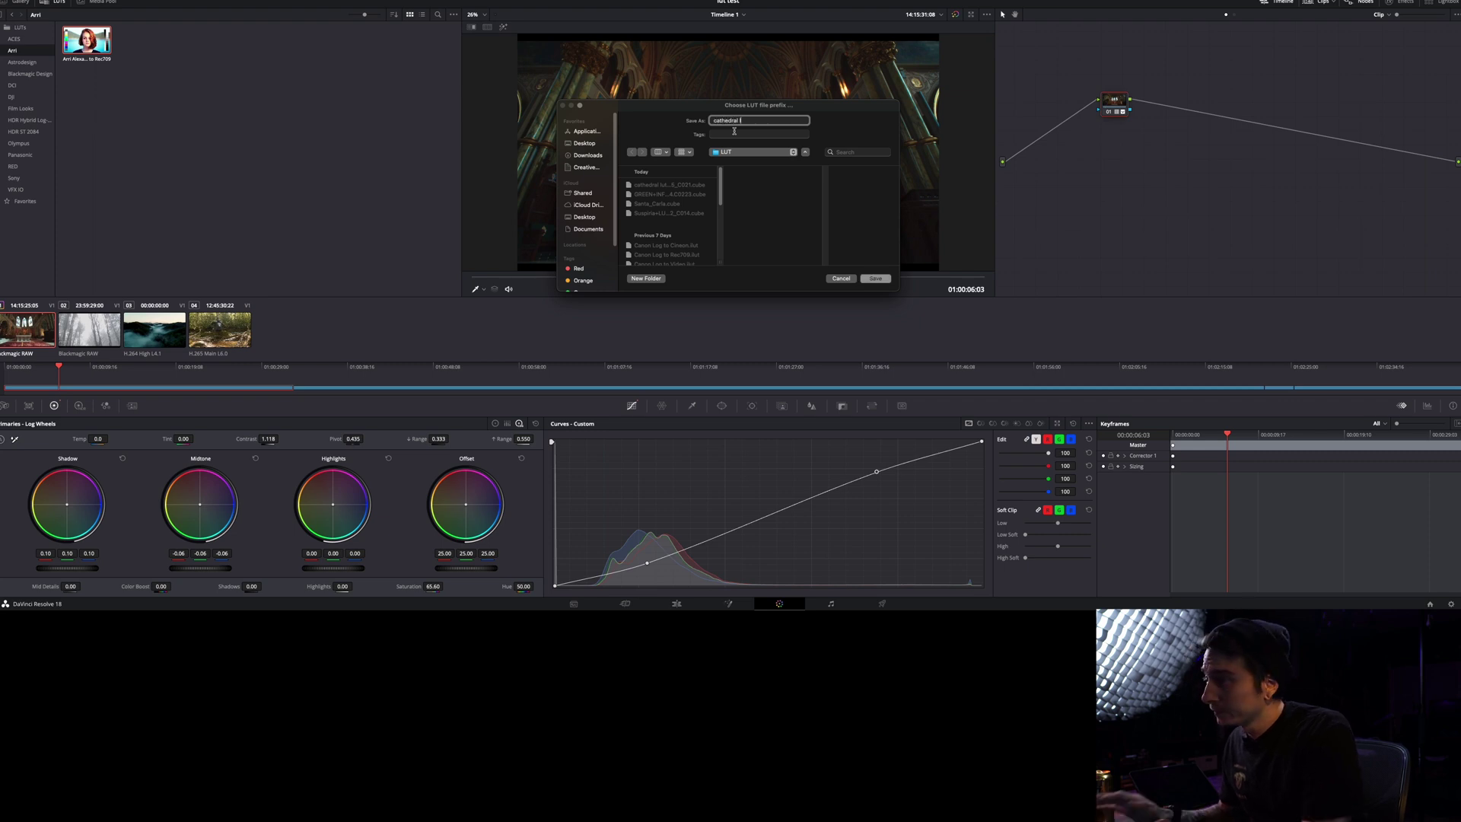
type("u 2")
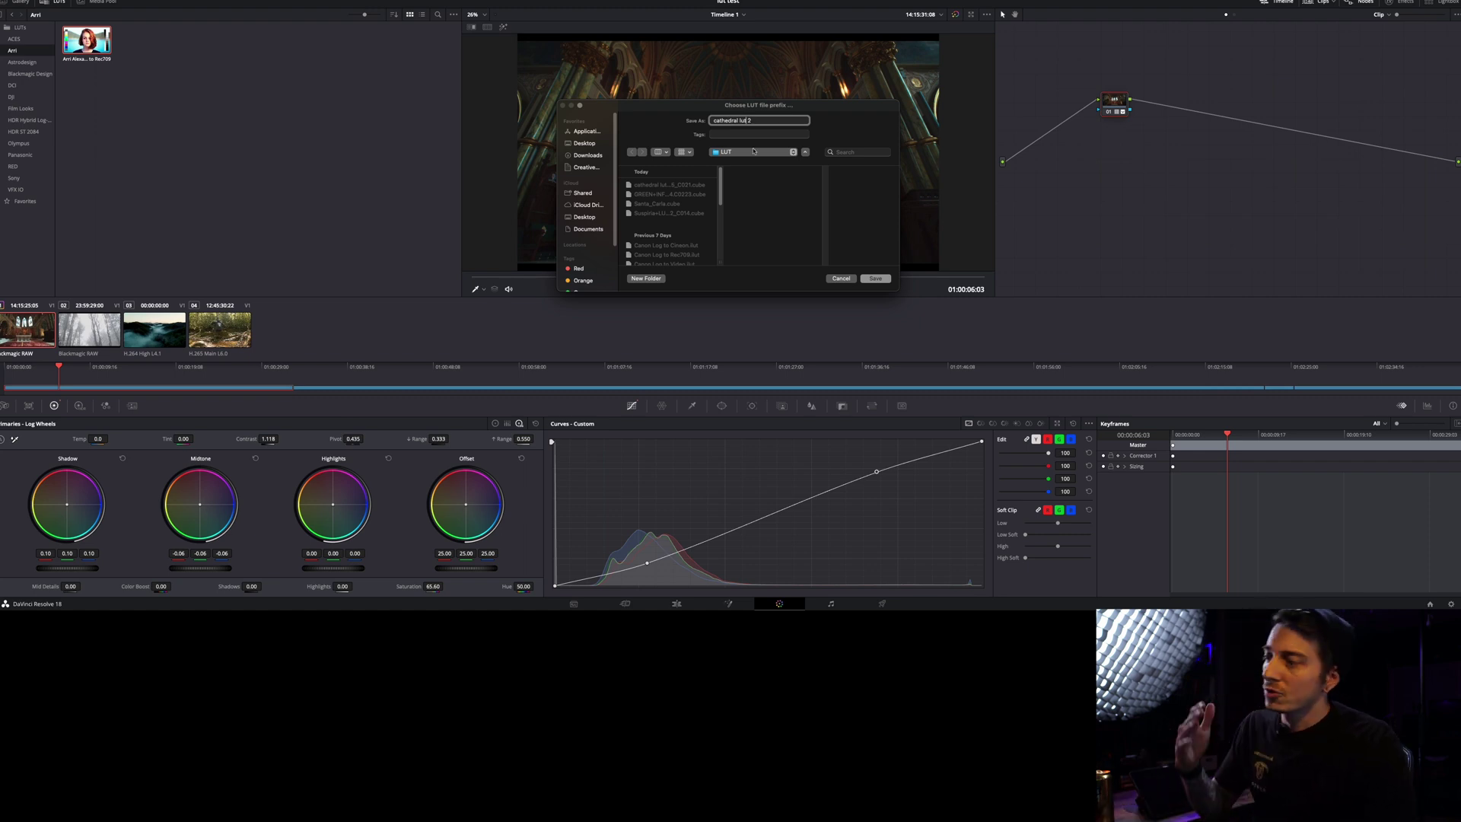
type("t")
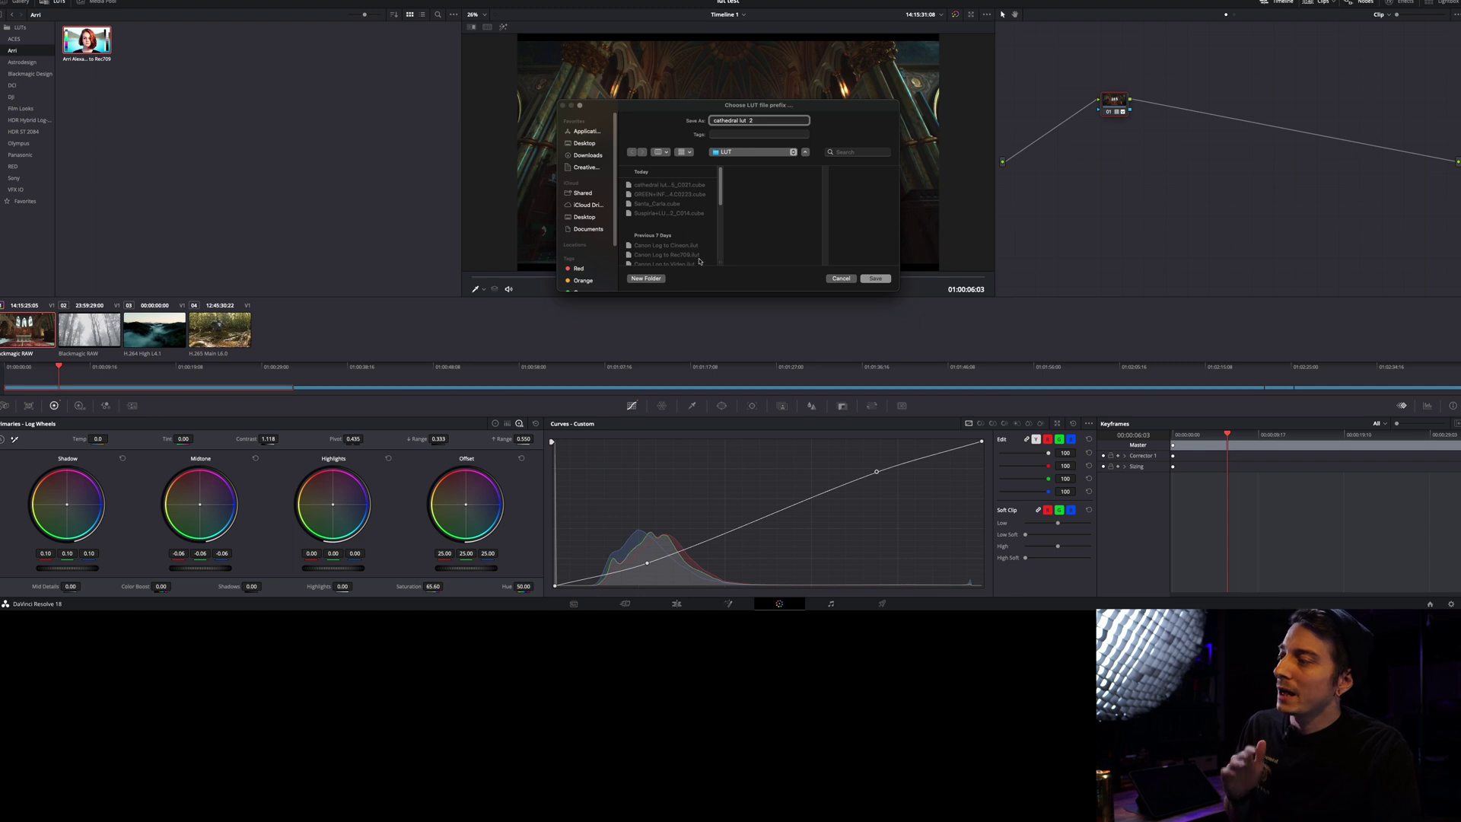
scroll(685, 221, "down", 2)
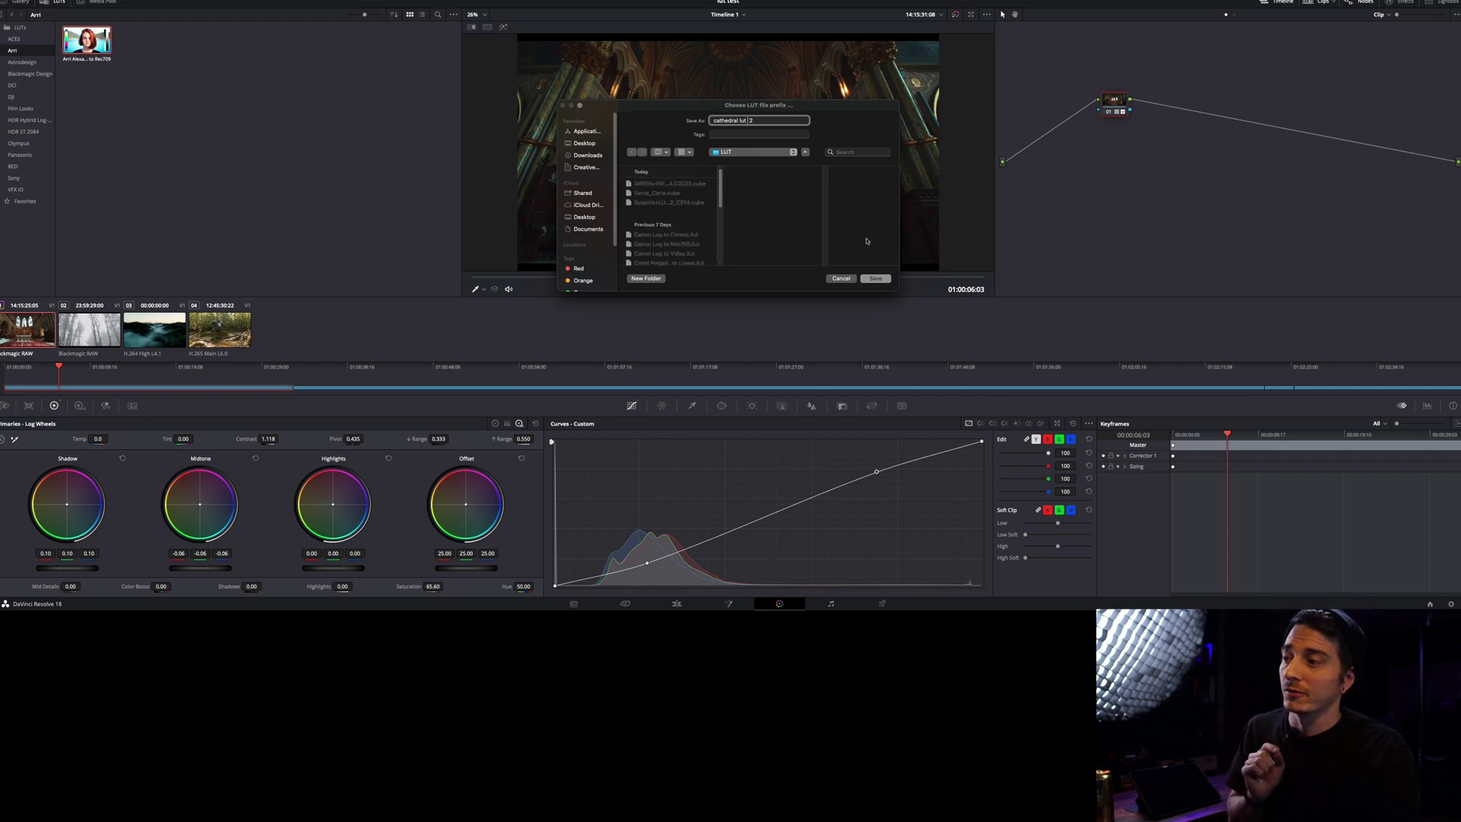
left_click(873, 278)
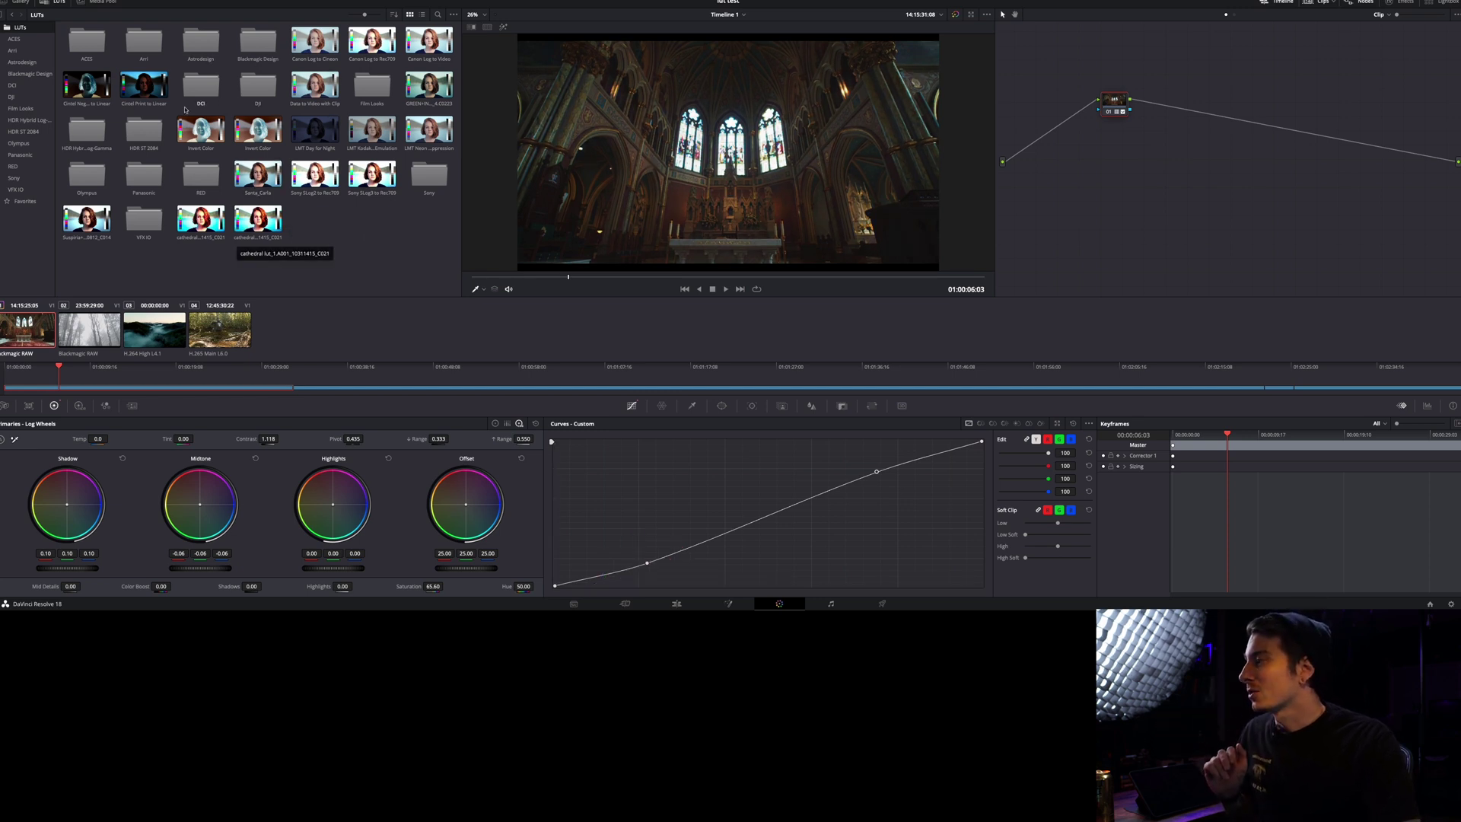
Step: Reset node 01's grade so only the cathedral LUT remains, then select timeline clip 02
left_click_drag(258, 228, 1117, 104)
right_click(1118, 105)
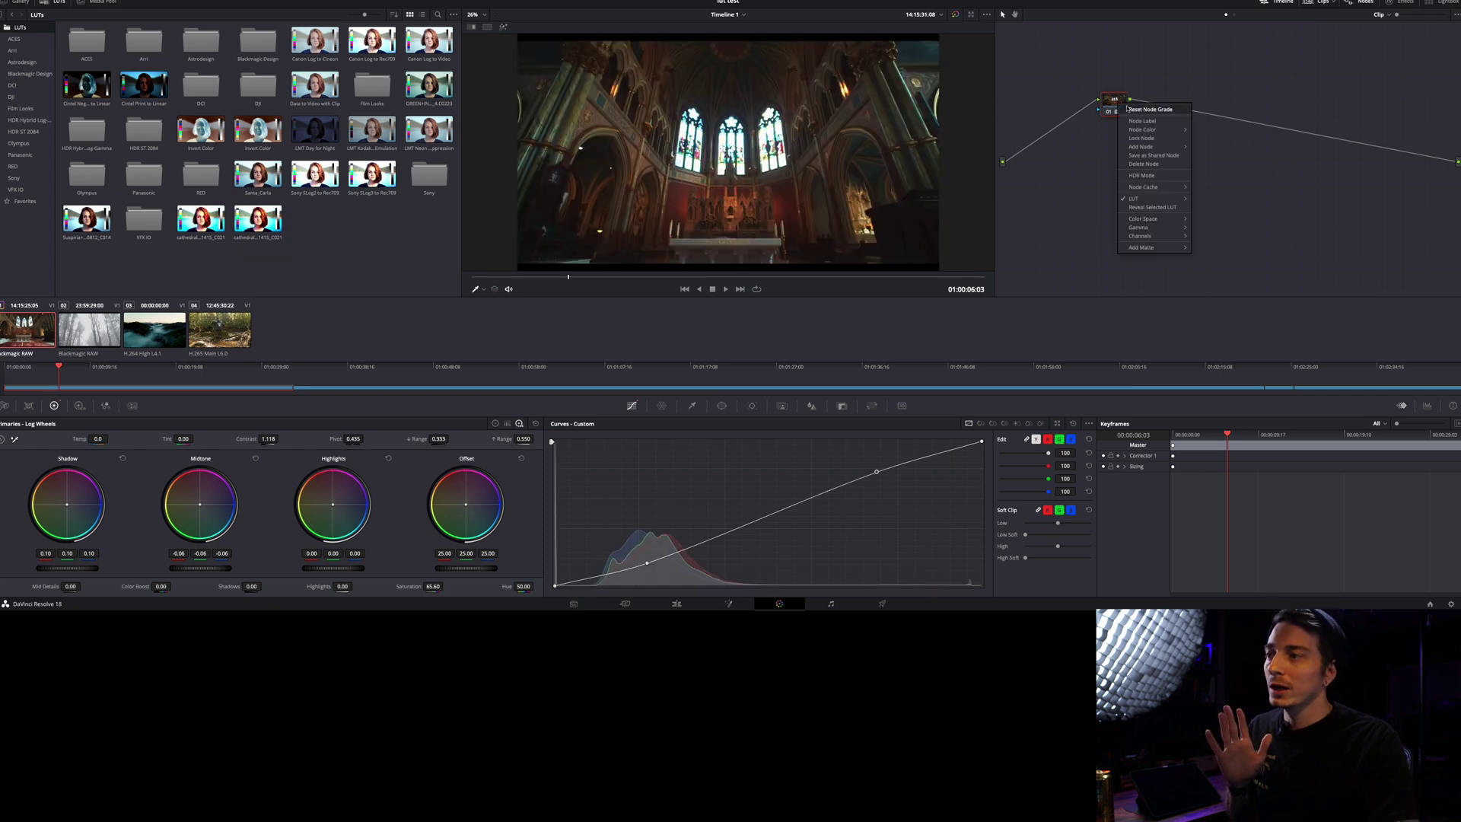
left_click(1130, 111)
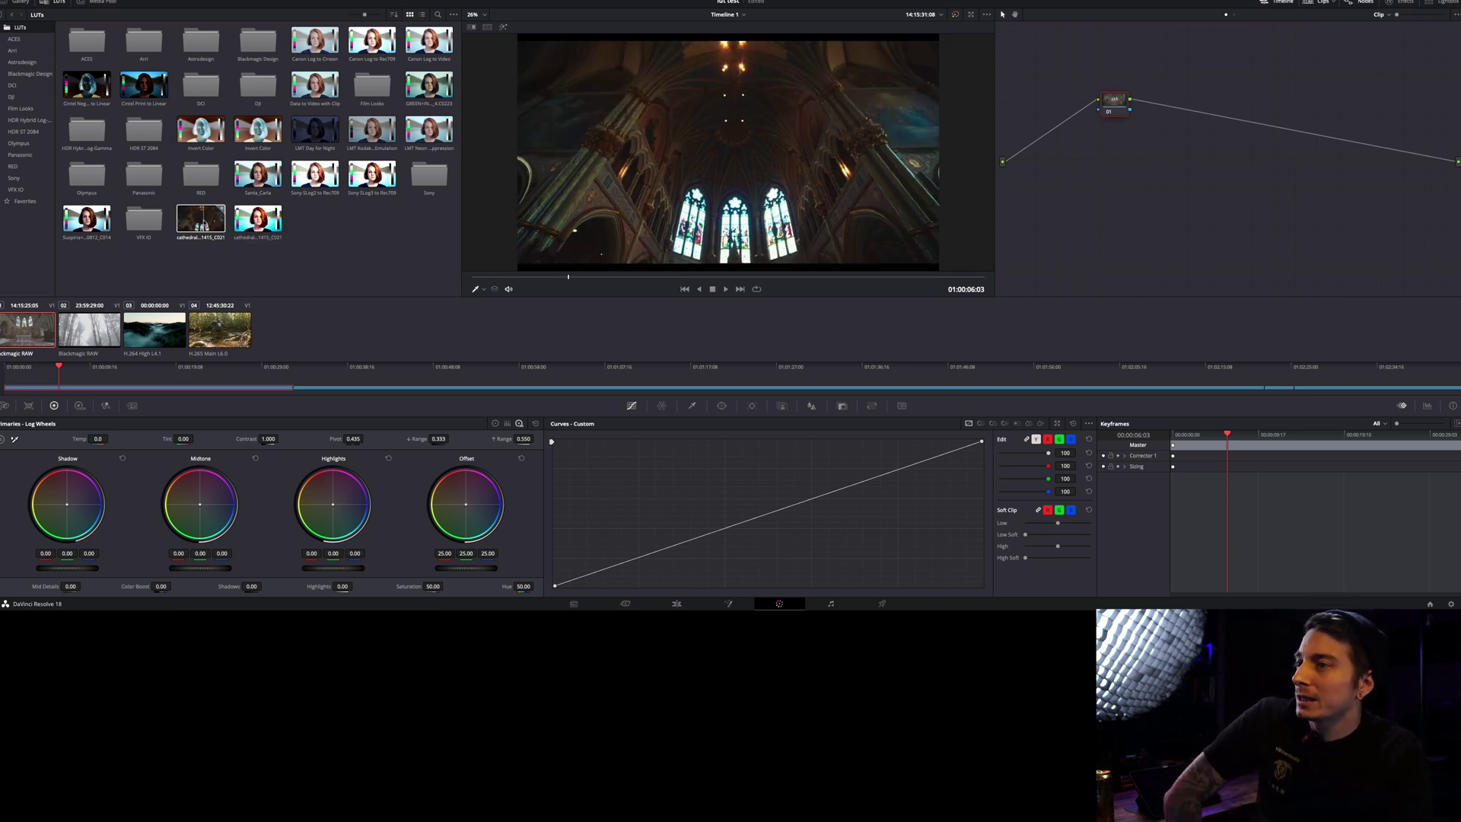
double_click(203, 222)
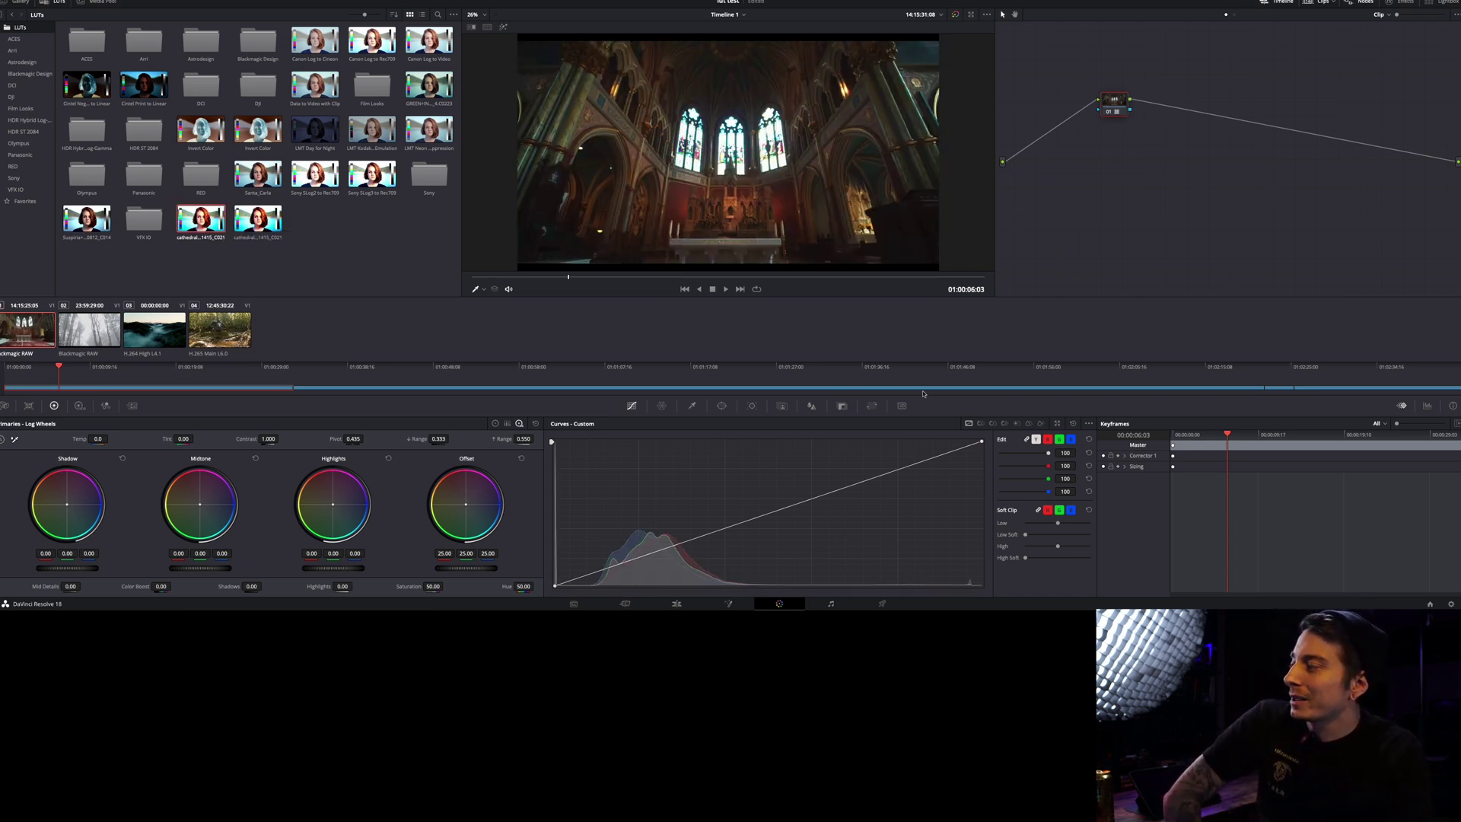
left_click(82, 338)
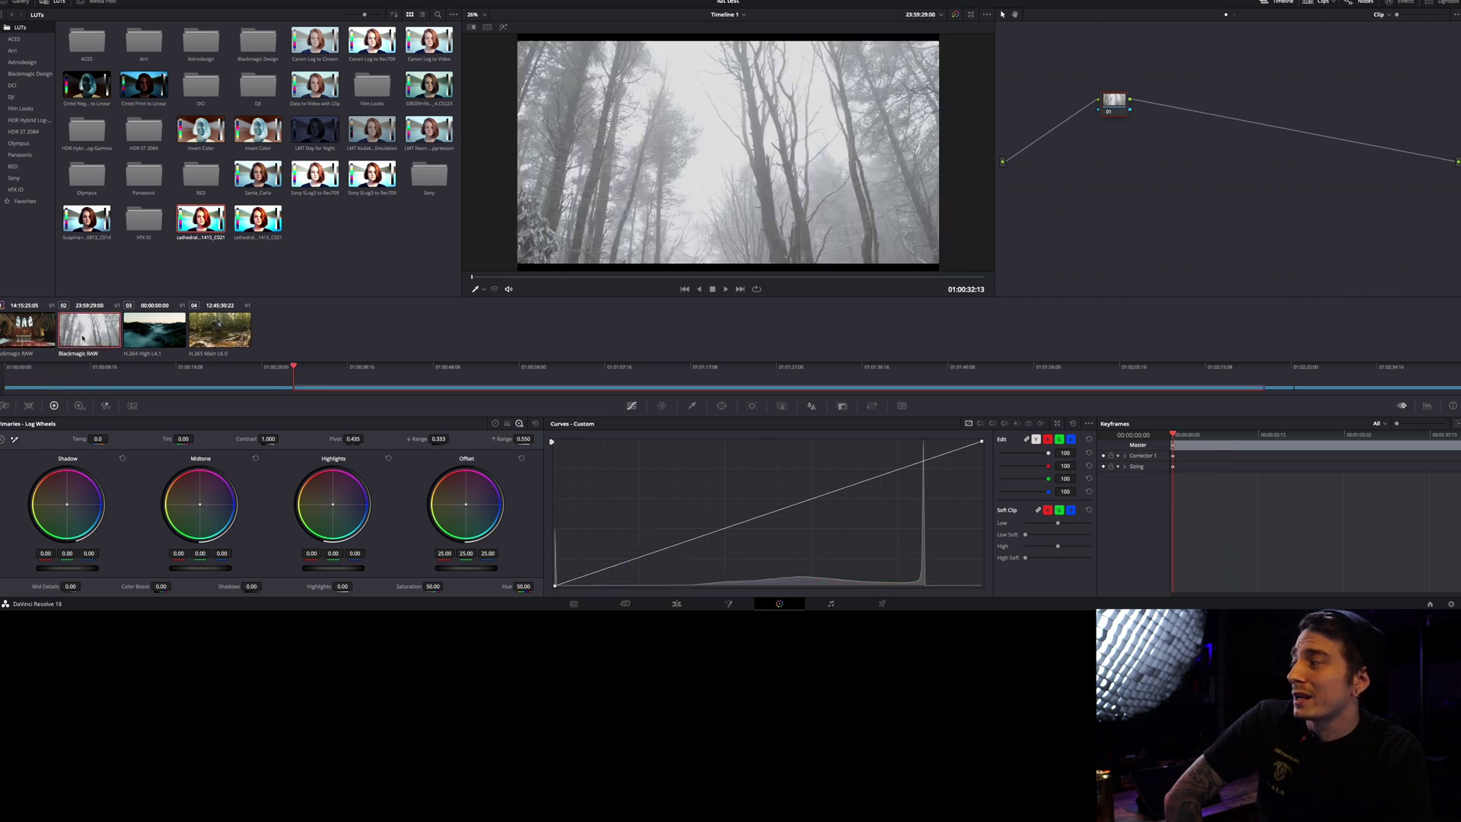
Step: Apply the cathedral LUT to the forest clip's node and toggle Ctrl+D to compare against the log footage
double_click(202, 226)
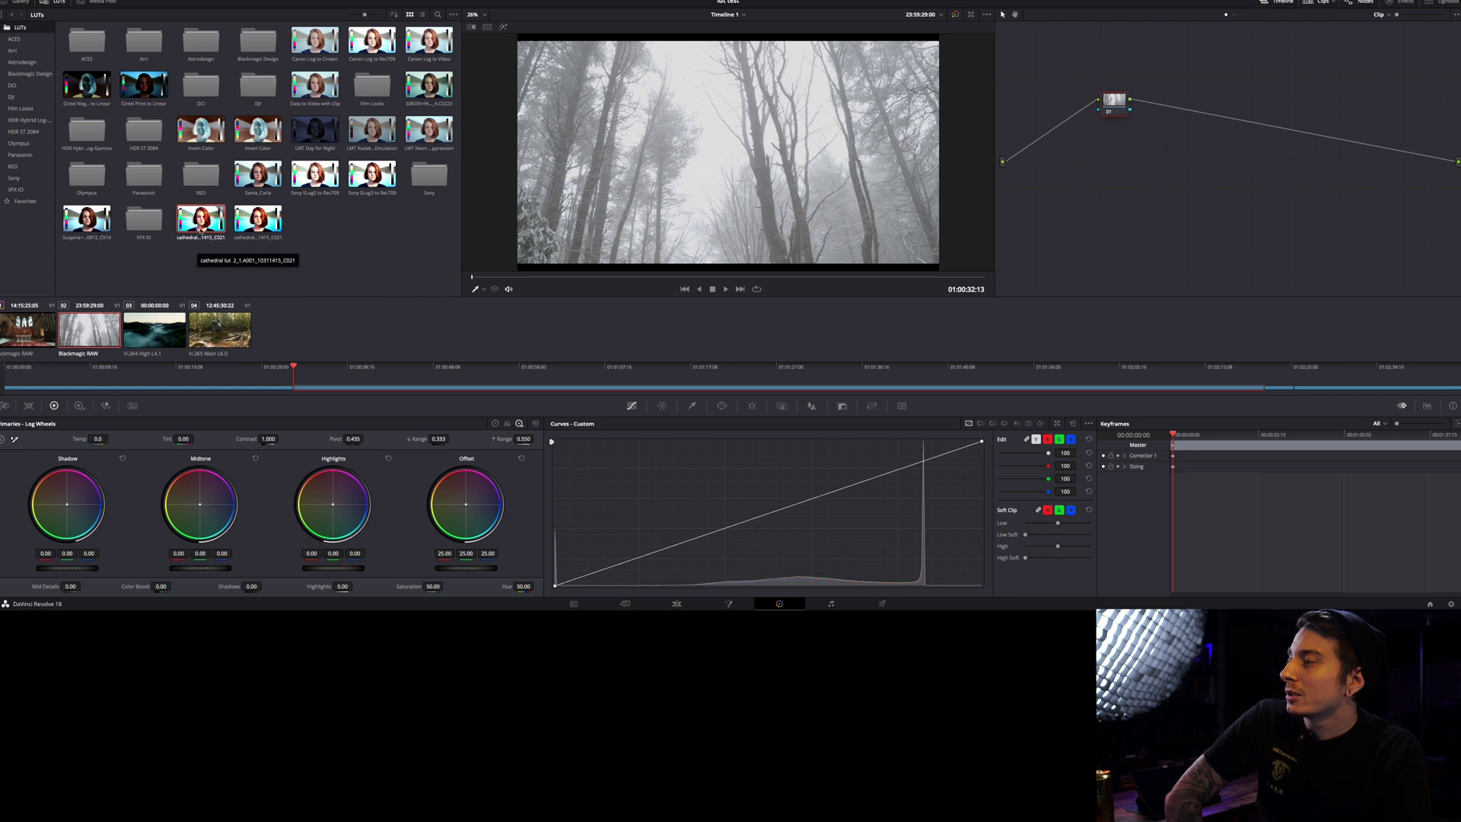
left_click_drag(257, 221, 1114, 103)
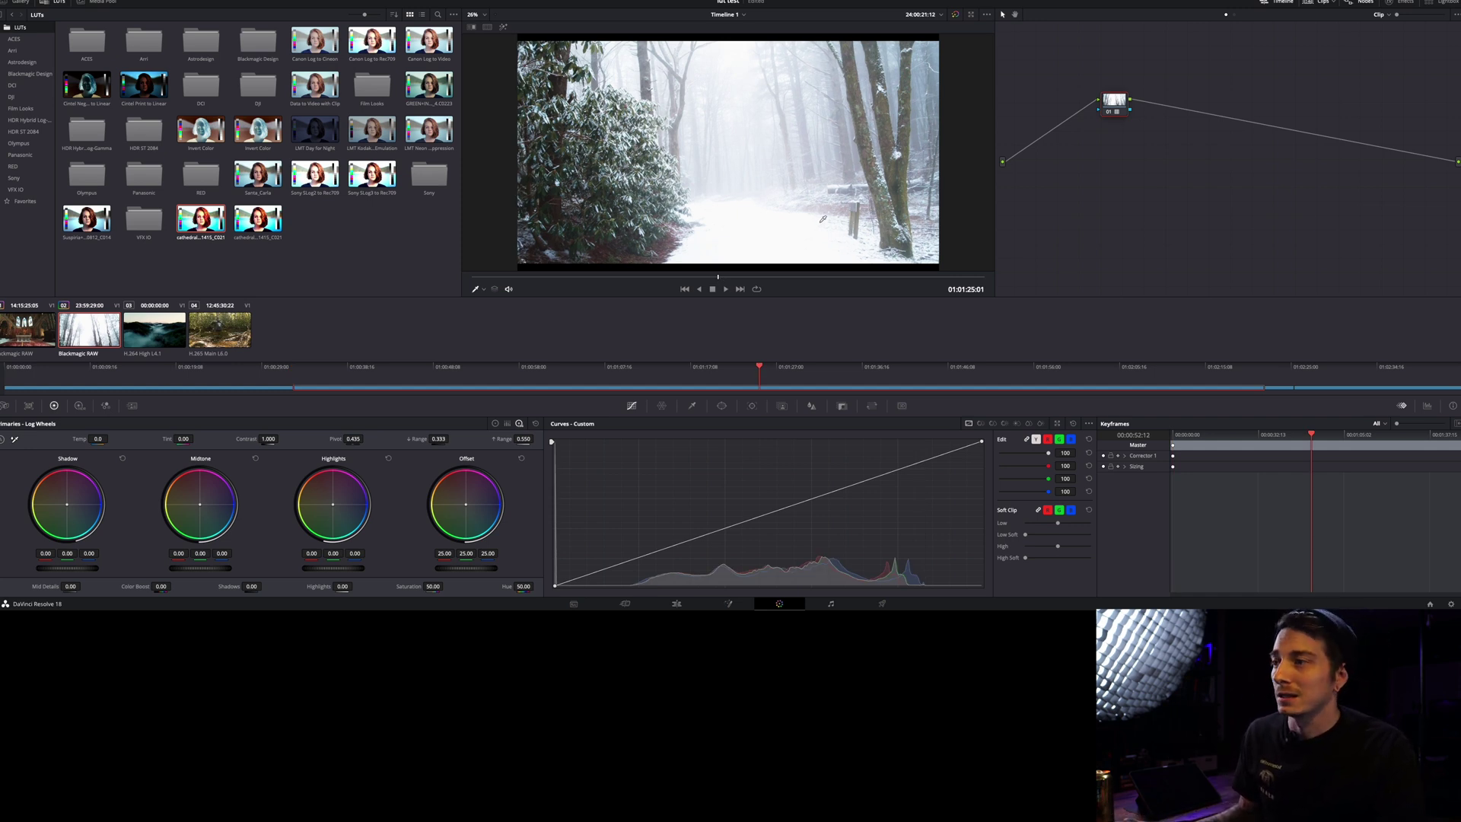
key("ctrl+d")
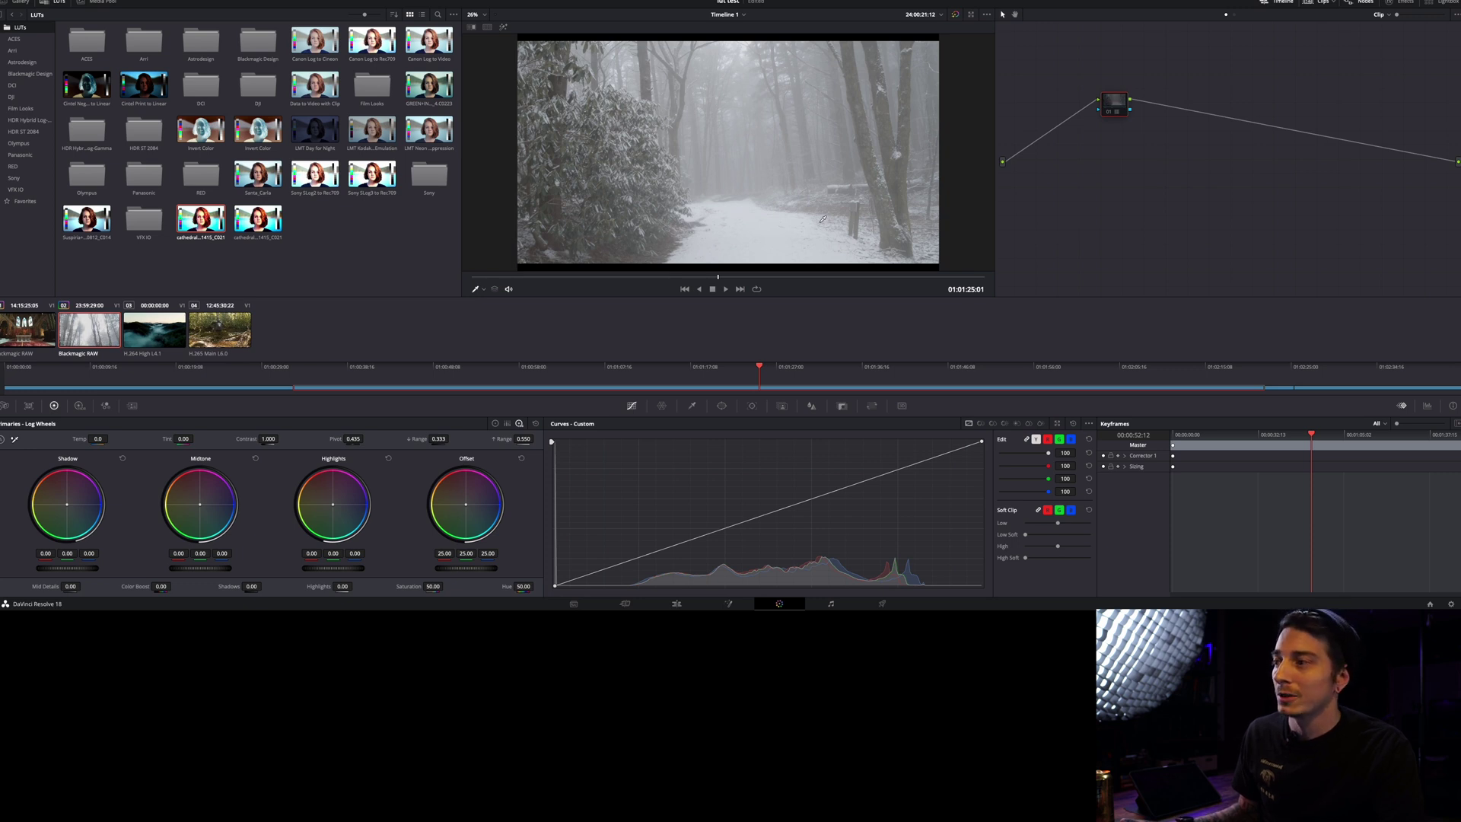
key("ctrl+d")
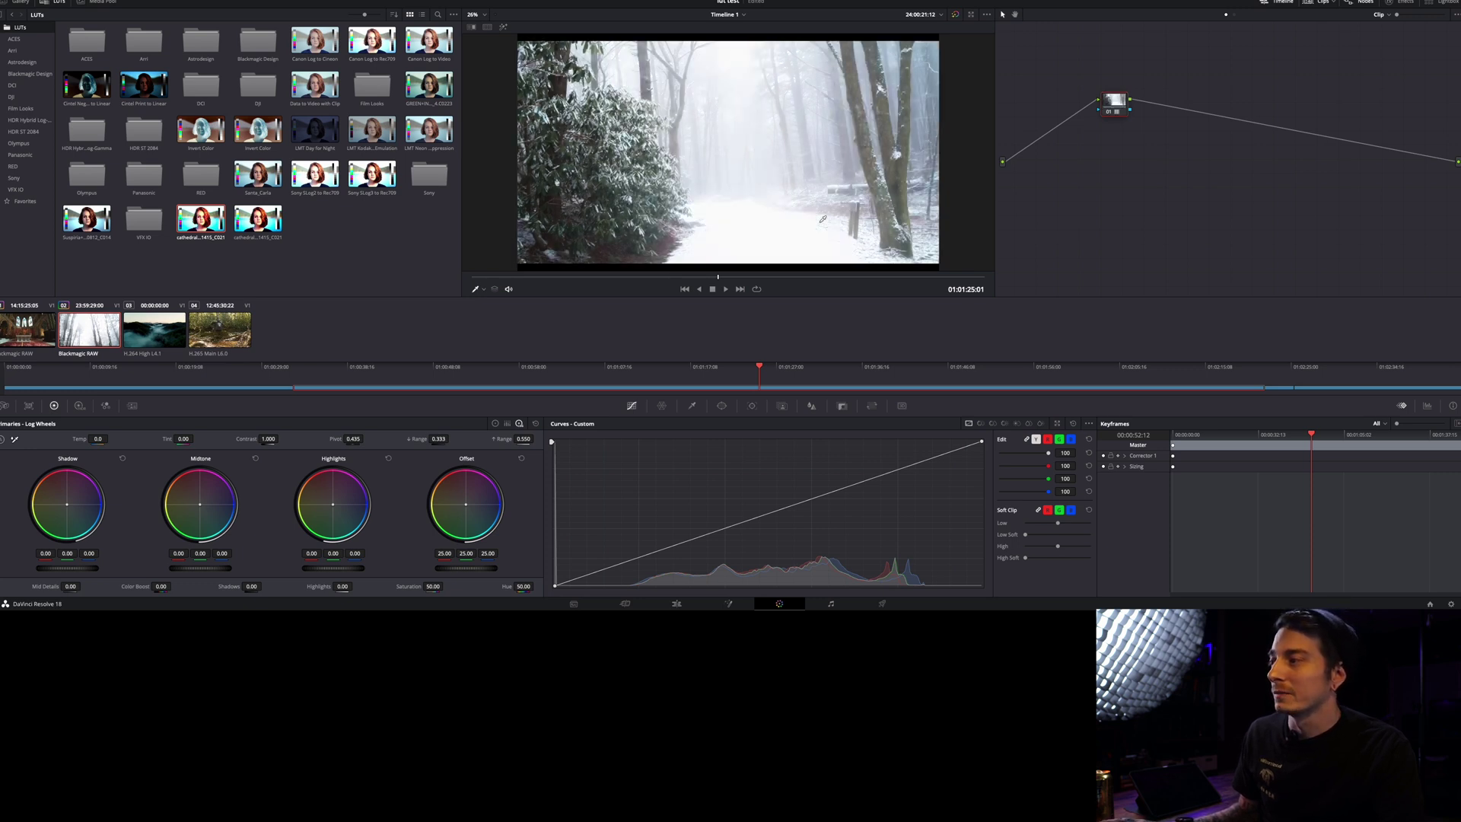
key("ctrl+d")
key("ctrl+d")
key("ctrl+d")
key("ctrl+d")
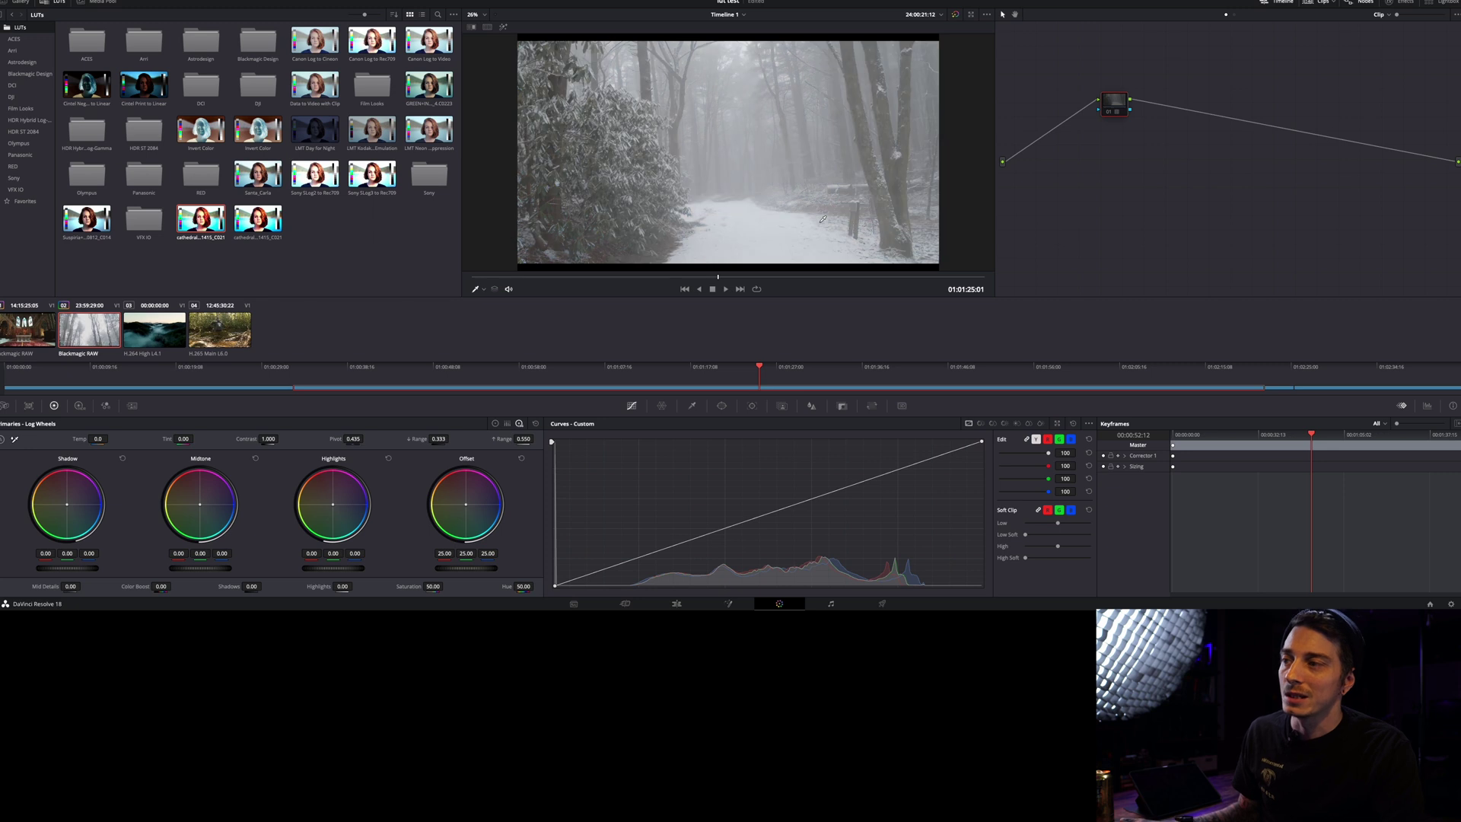
key("ctrl+d")
key("ctrl+d")
key("ctrl+d")
key("ctrl+d")
key("ctrl+d")
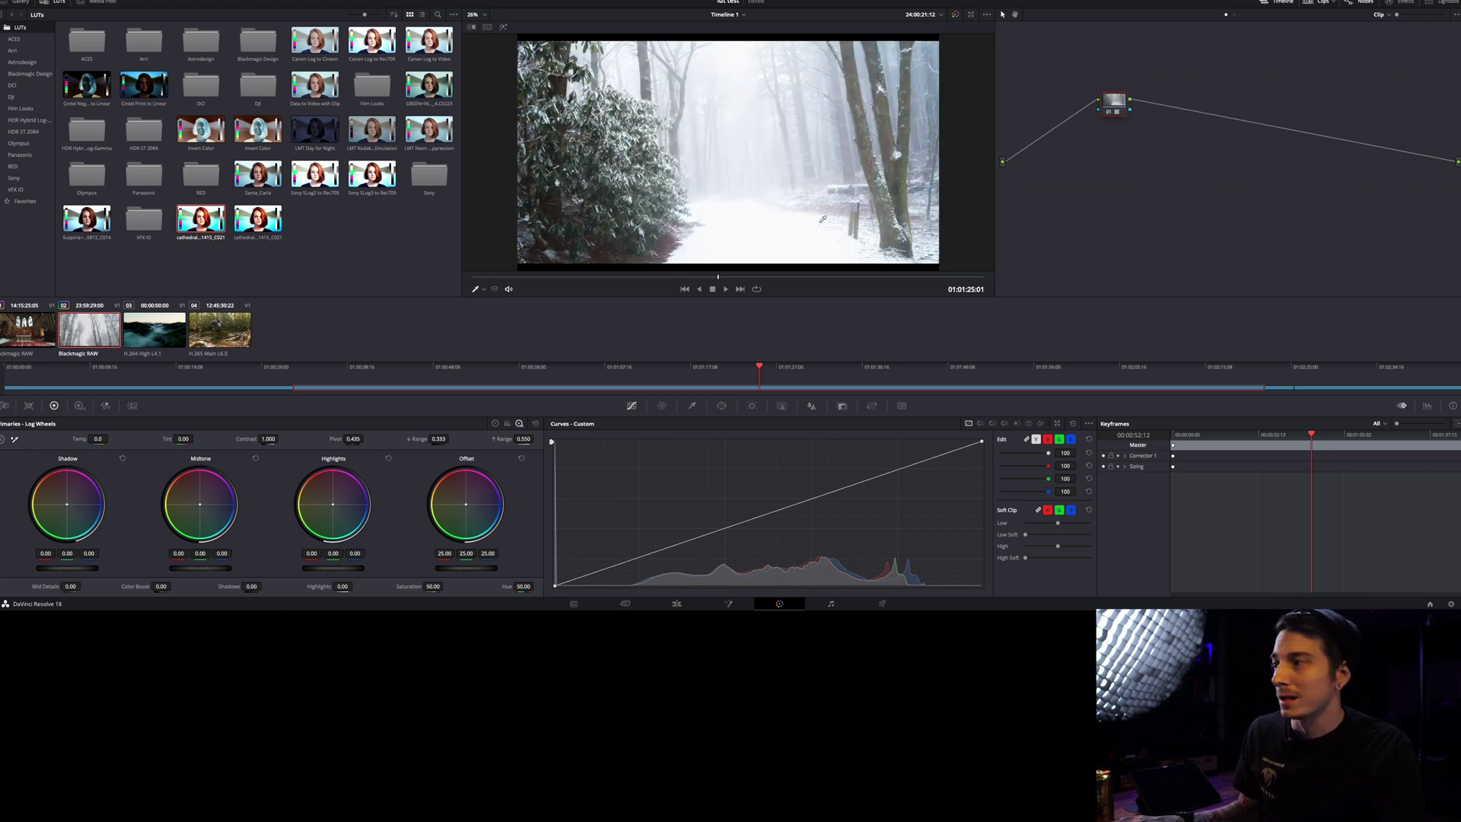
key("ctrl+d")
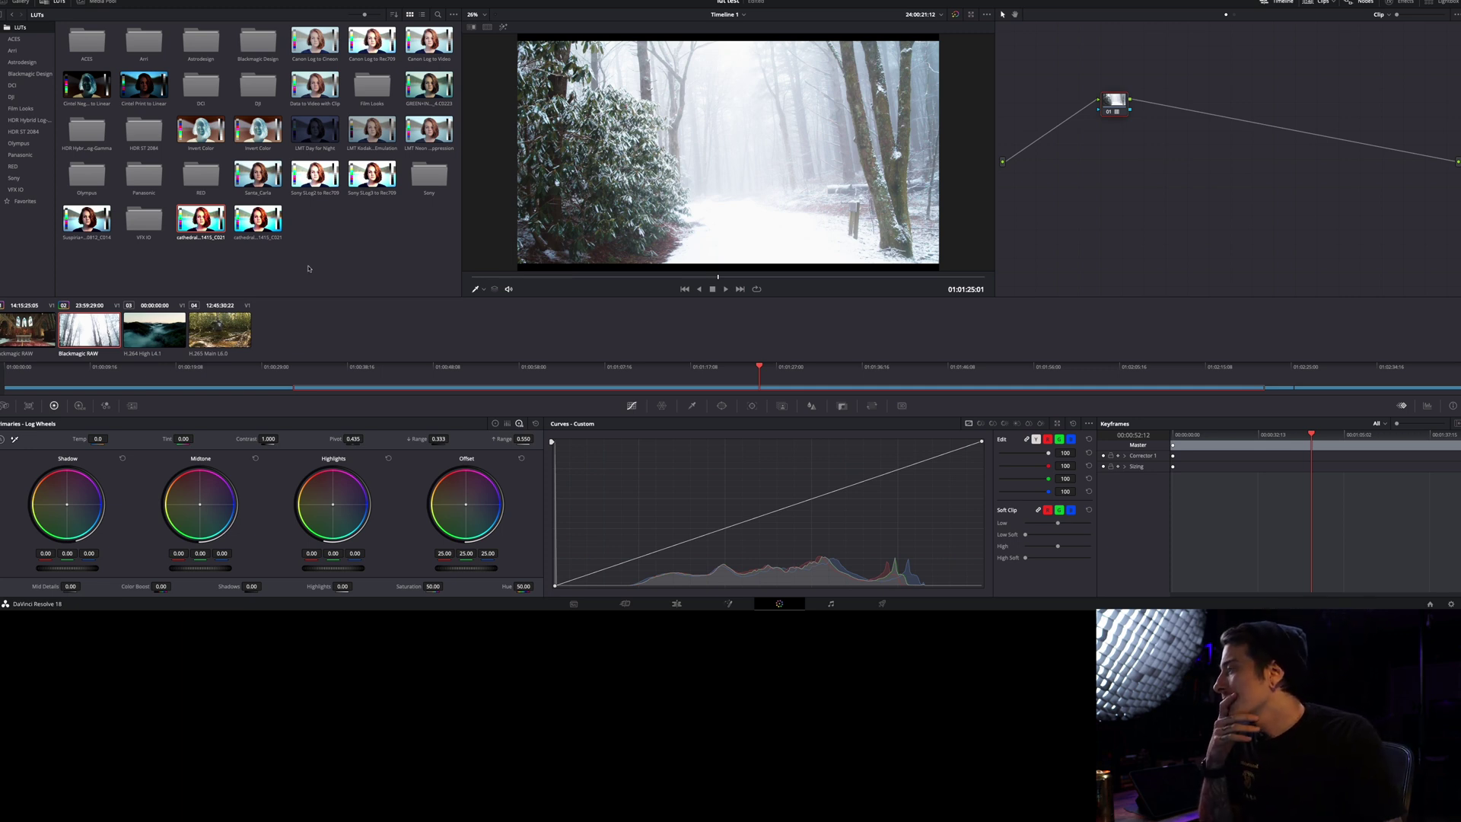
right_click(19, 341)
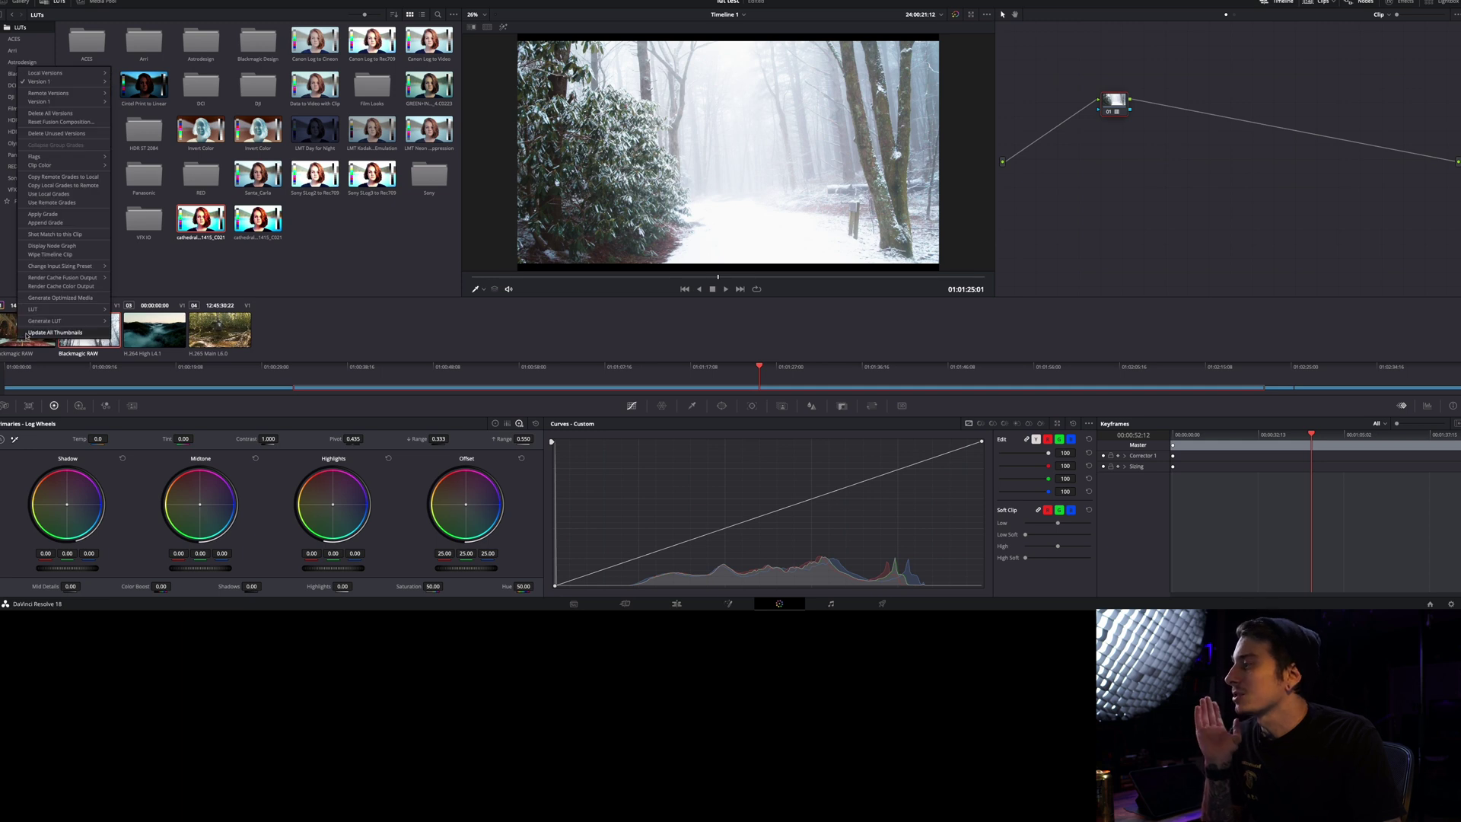
Step: Close the clip's context menu and switch to the desktop showing the browser's order confirmation
mouse_move(65, 322)
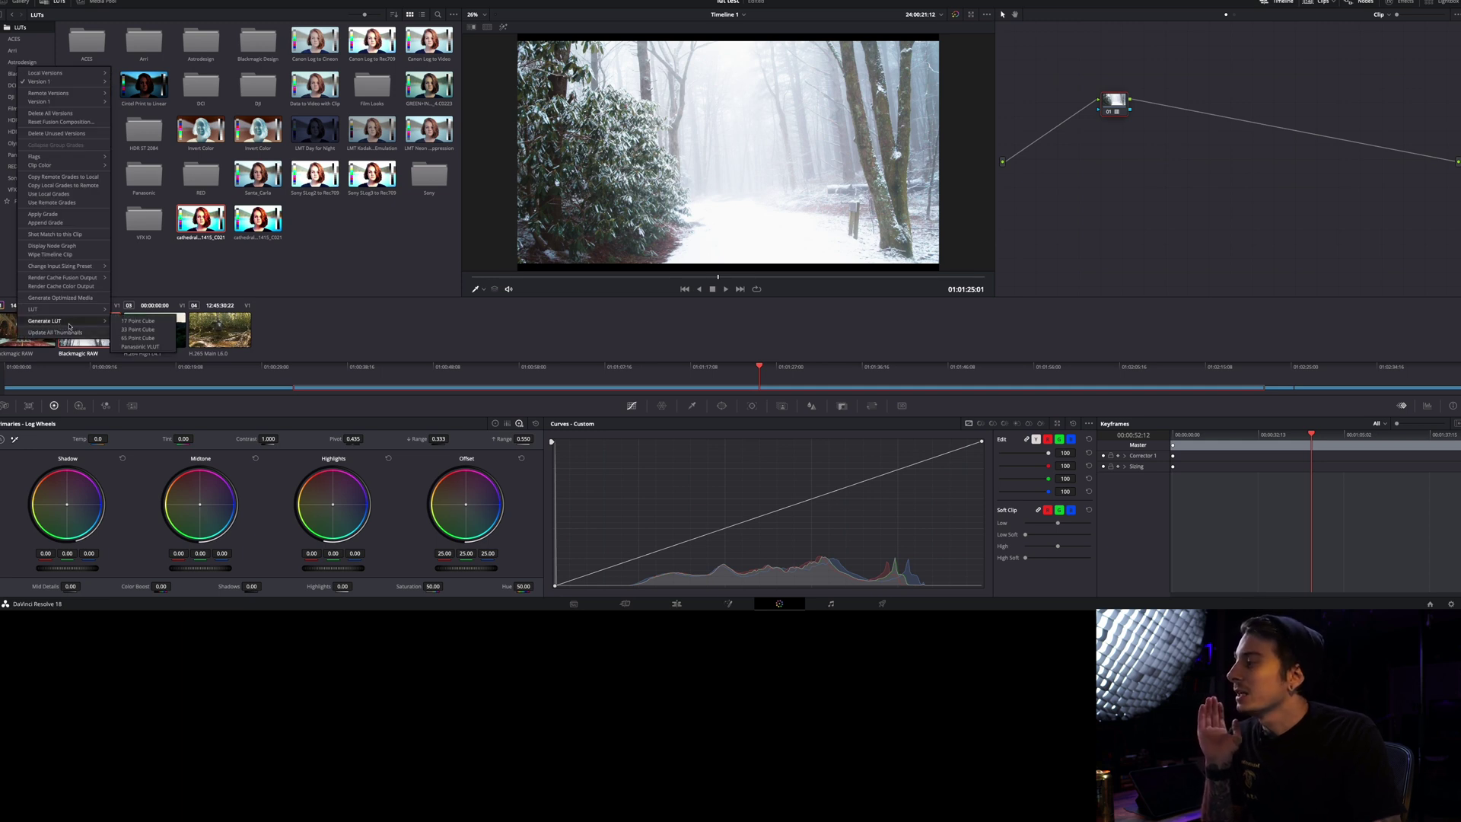
left_click(393, 258)
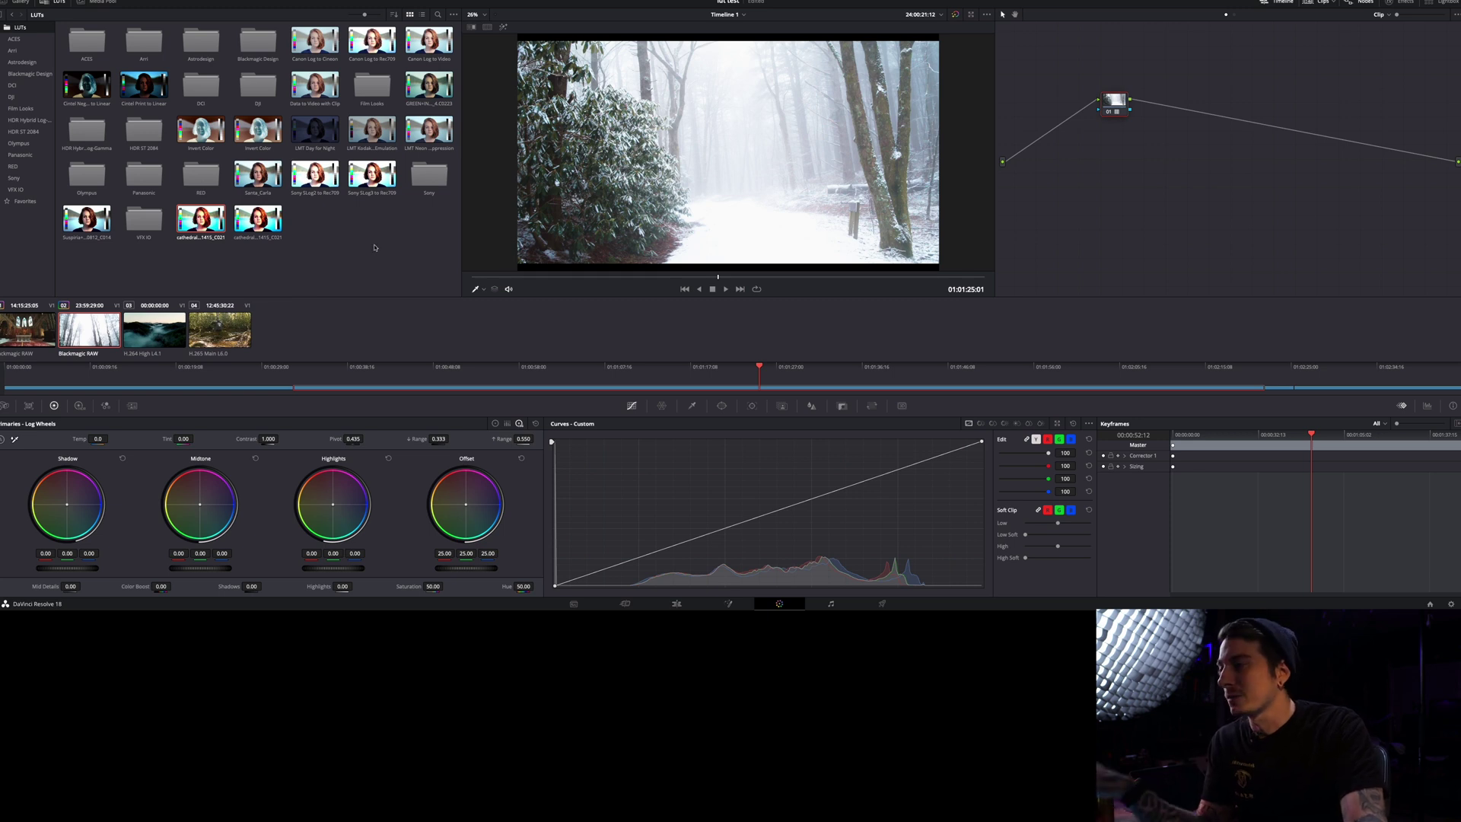
key("ctrl+Left")
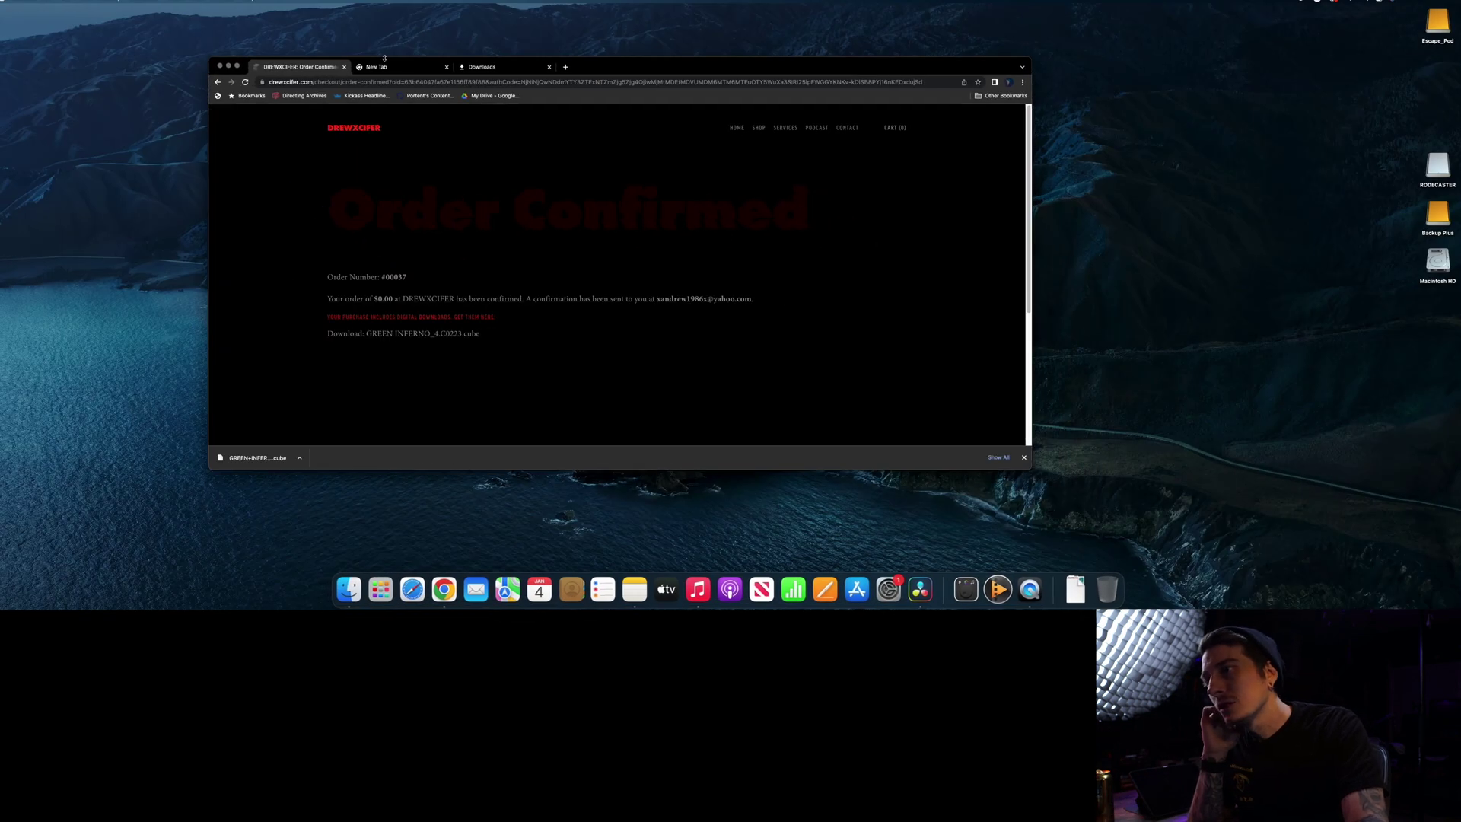
Step: Go to the site's shop and browse the LUTS/PRESETS catalogue
left_click(759, 127)
scroll(543, 325, "down", 3)
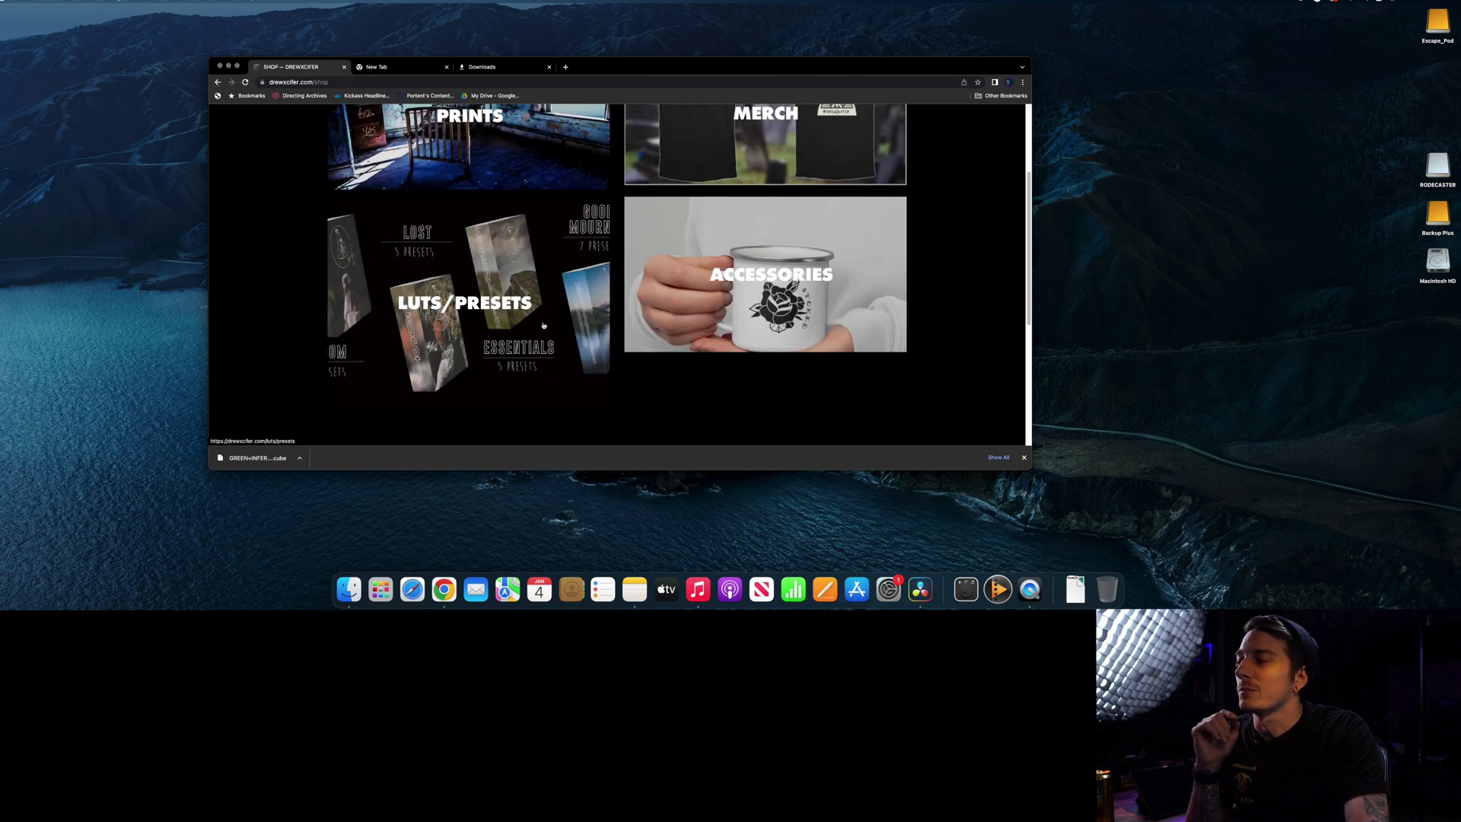
left_click(502, 265)
scroll(790, 302, "down", 3)
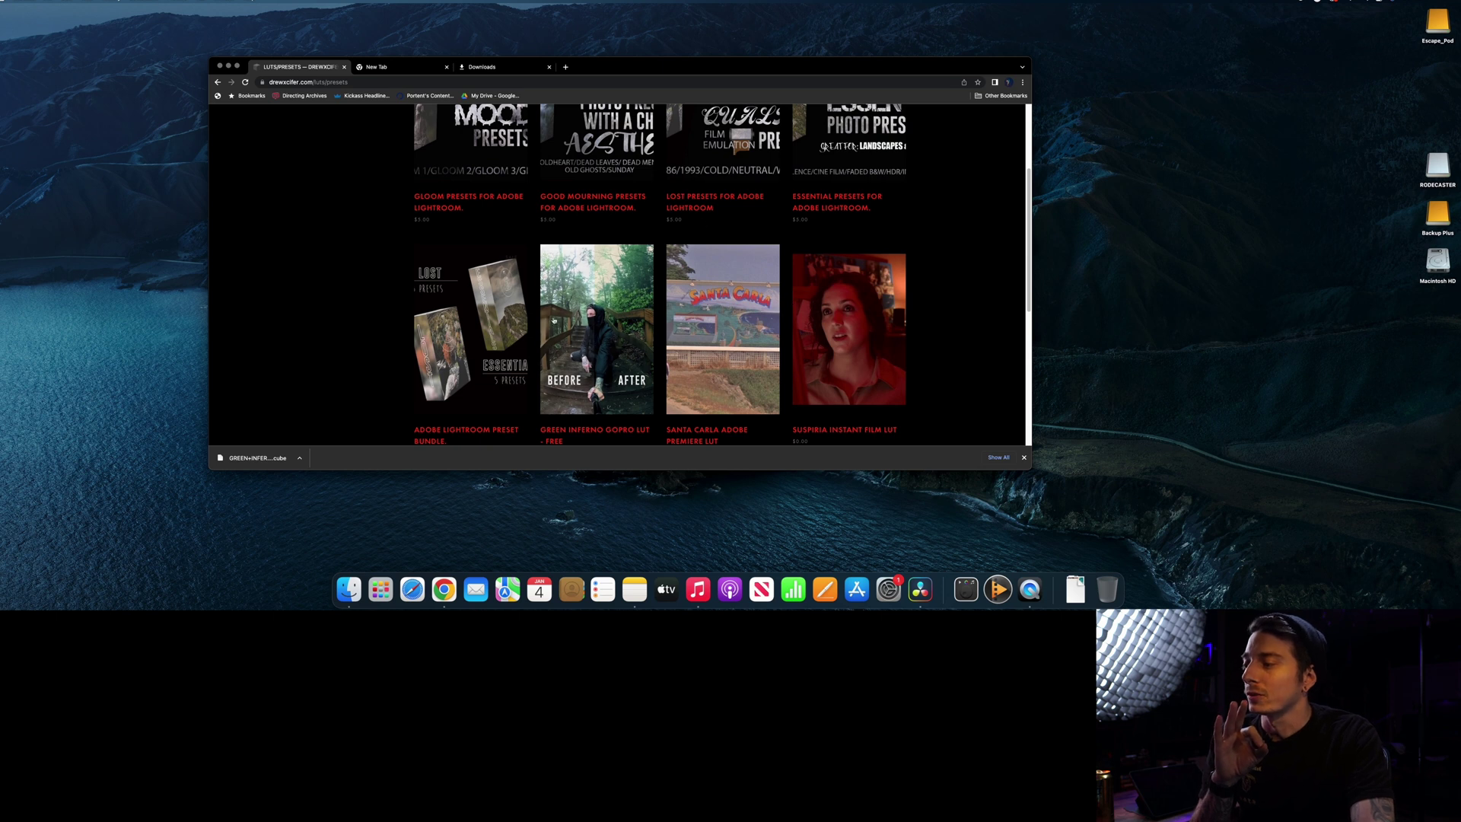
scroll(670, 360, "down", 1)
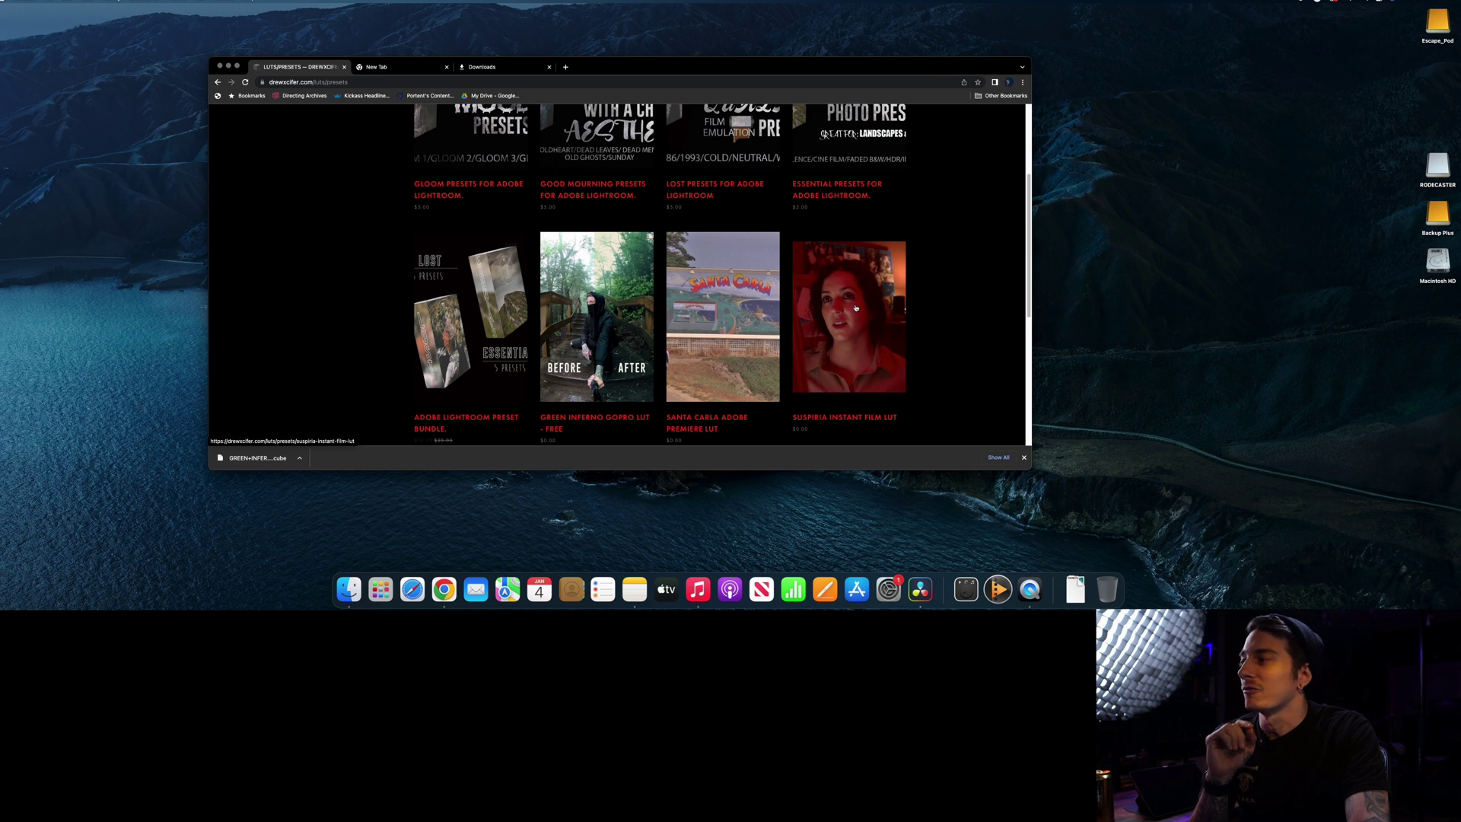
Step: View the Santa Carla LUT product, then open Resolve's LUT folder in Finder from Project Settings
left_click(742, 315)
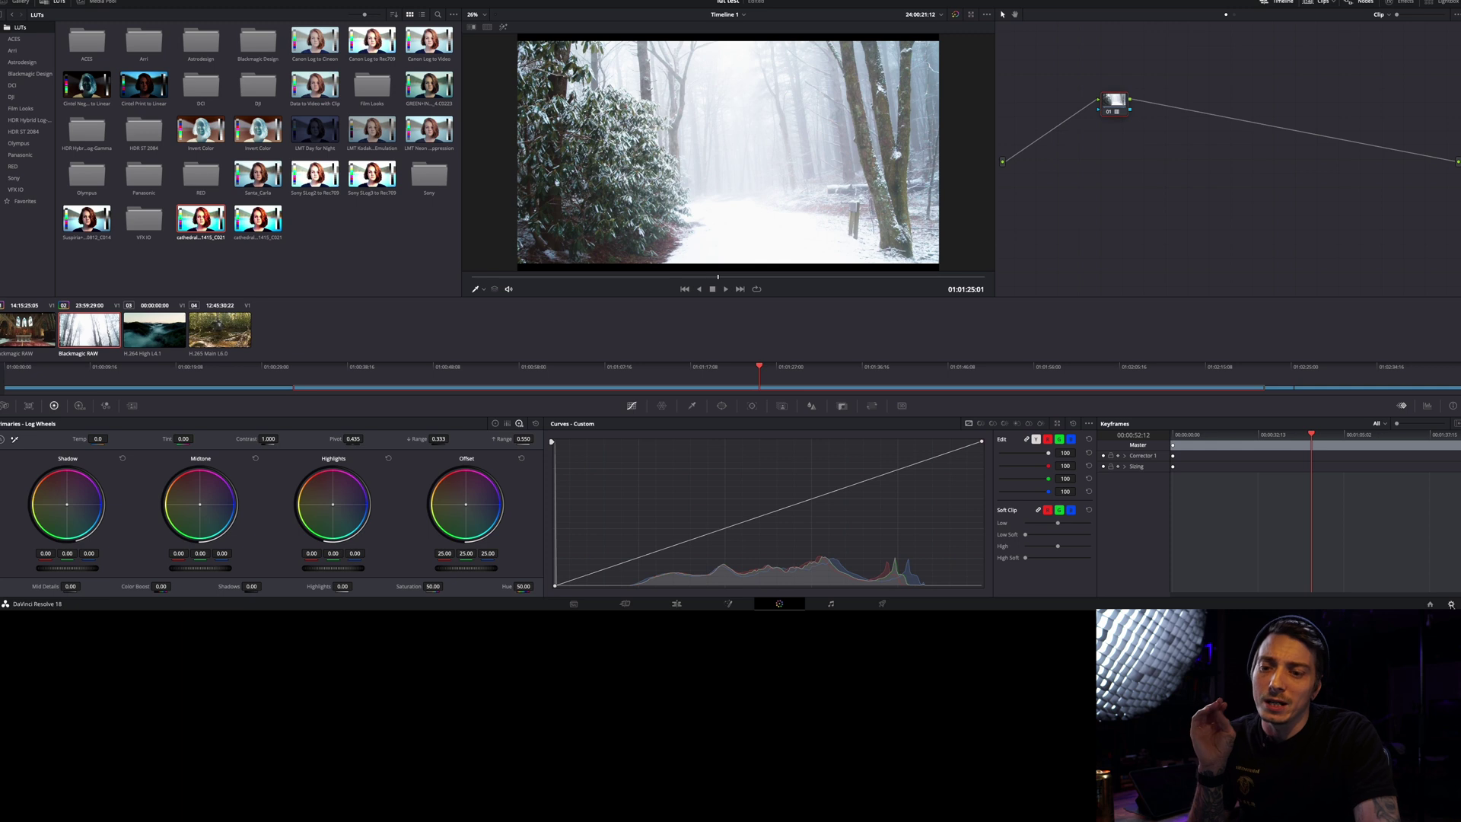
left_click(1450, 603)
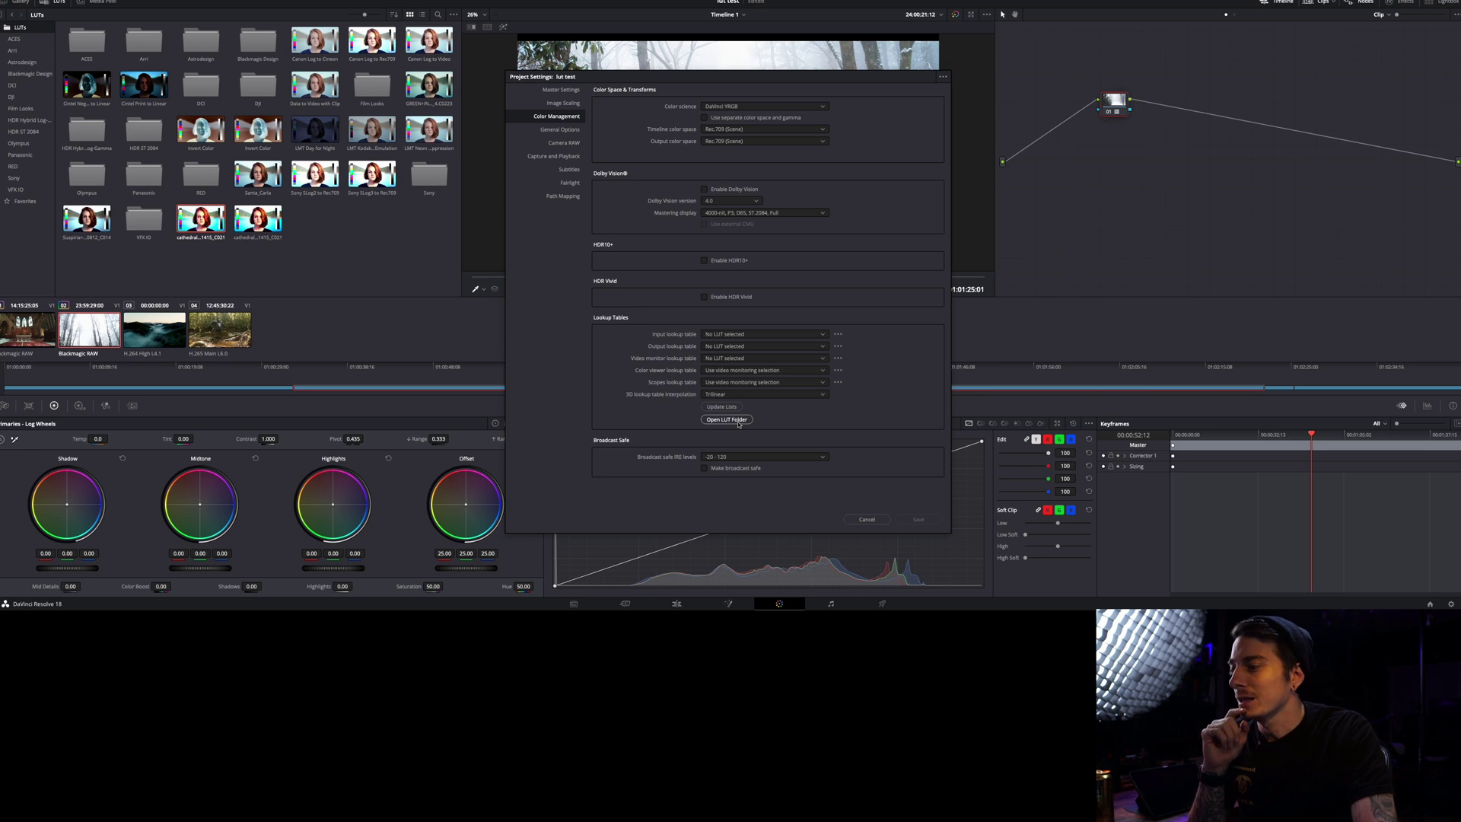
left_click(739, 420)
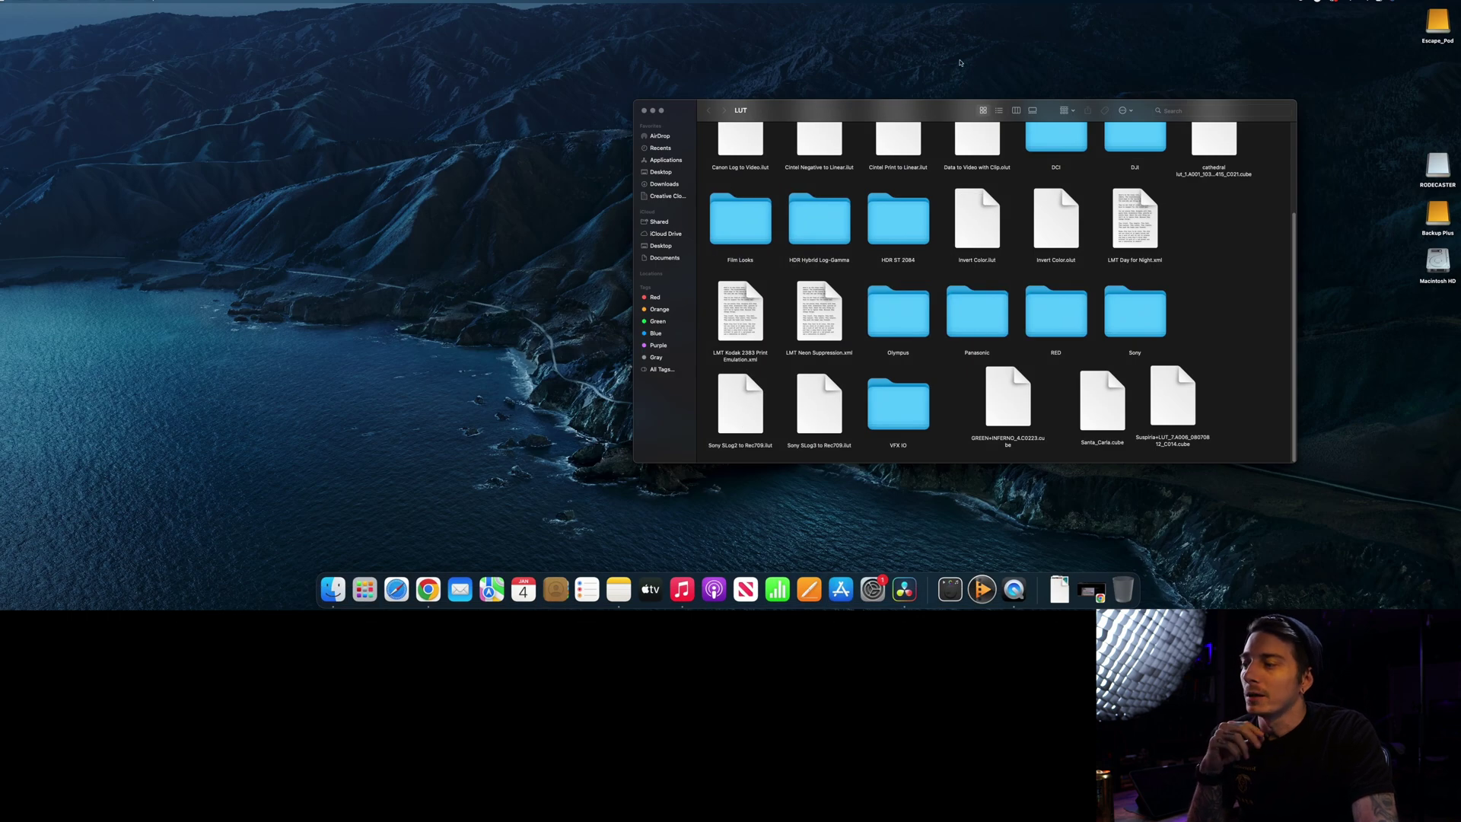
Step: Drag the GREEN+INFERNO .cube file from Downloads into the LUT folder window, then return to Resolve
left_click_drag(814, 110, 907, 75)
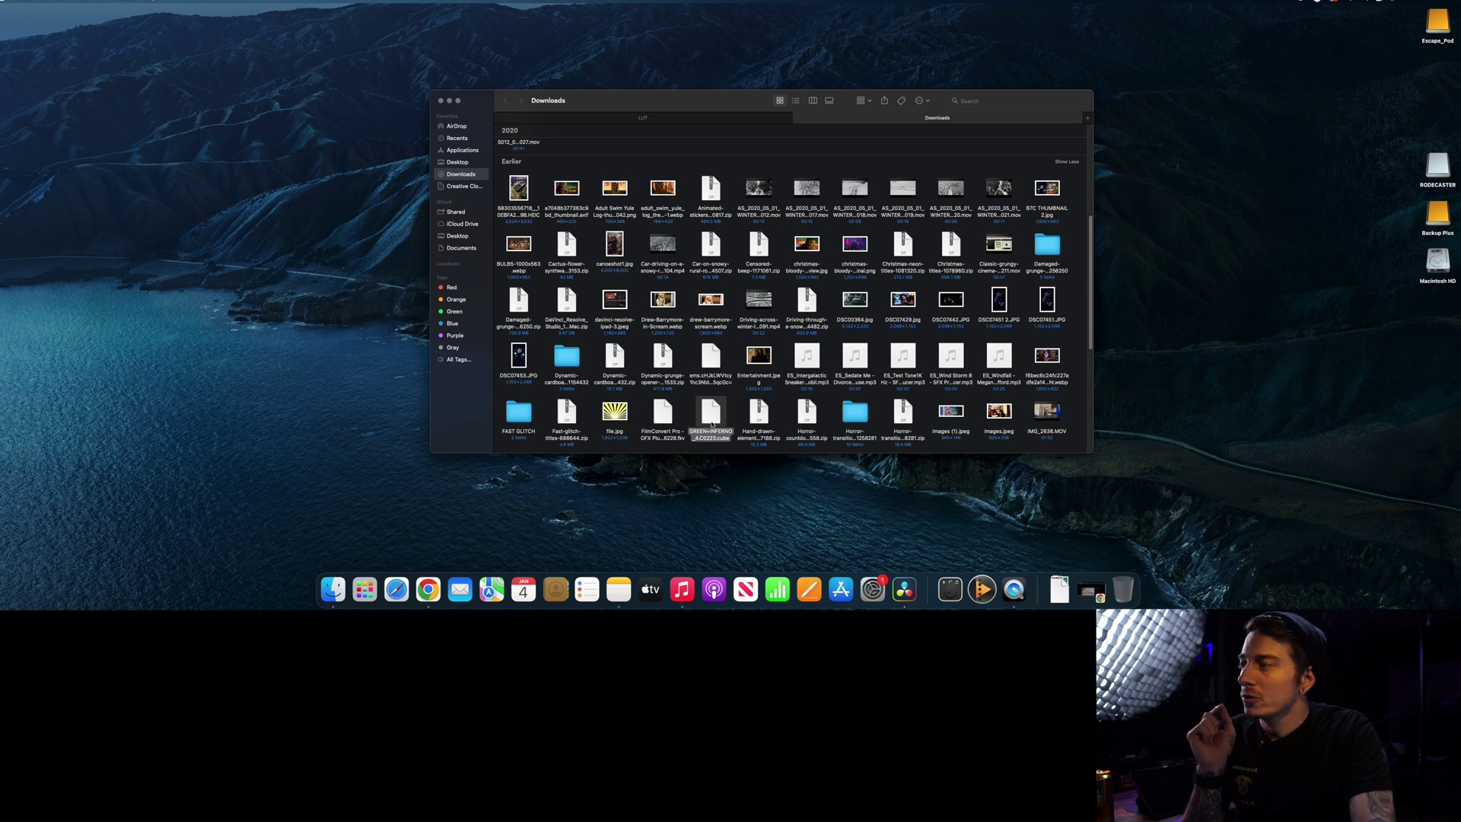
left_click_drag(712, 424, 709, 120)
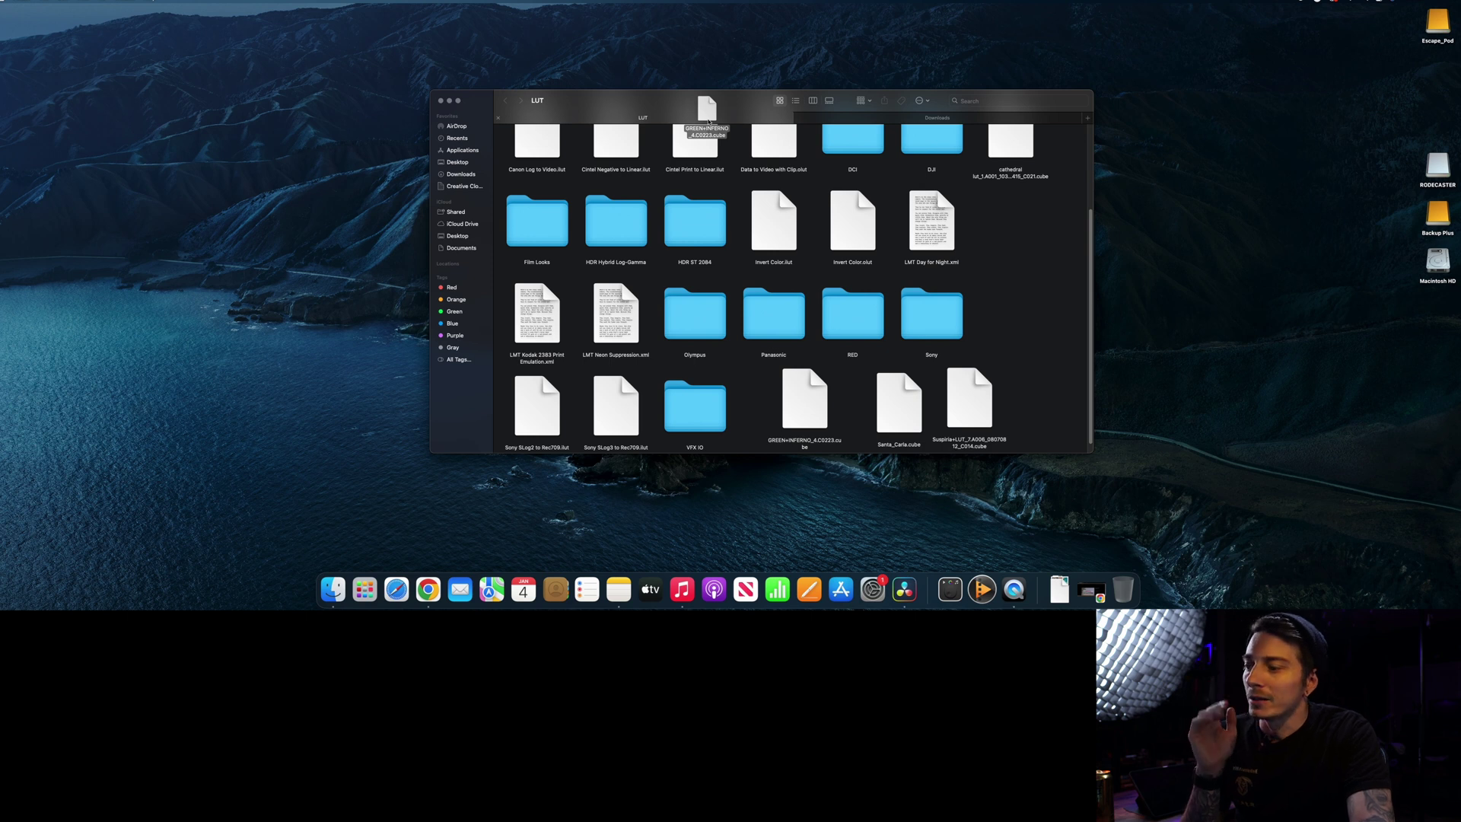
left_click_drag(708, 120, 801, 407)
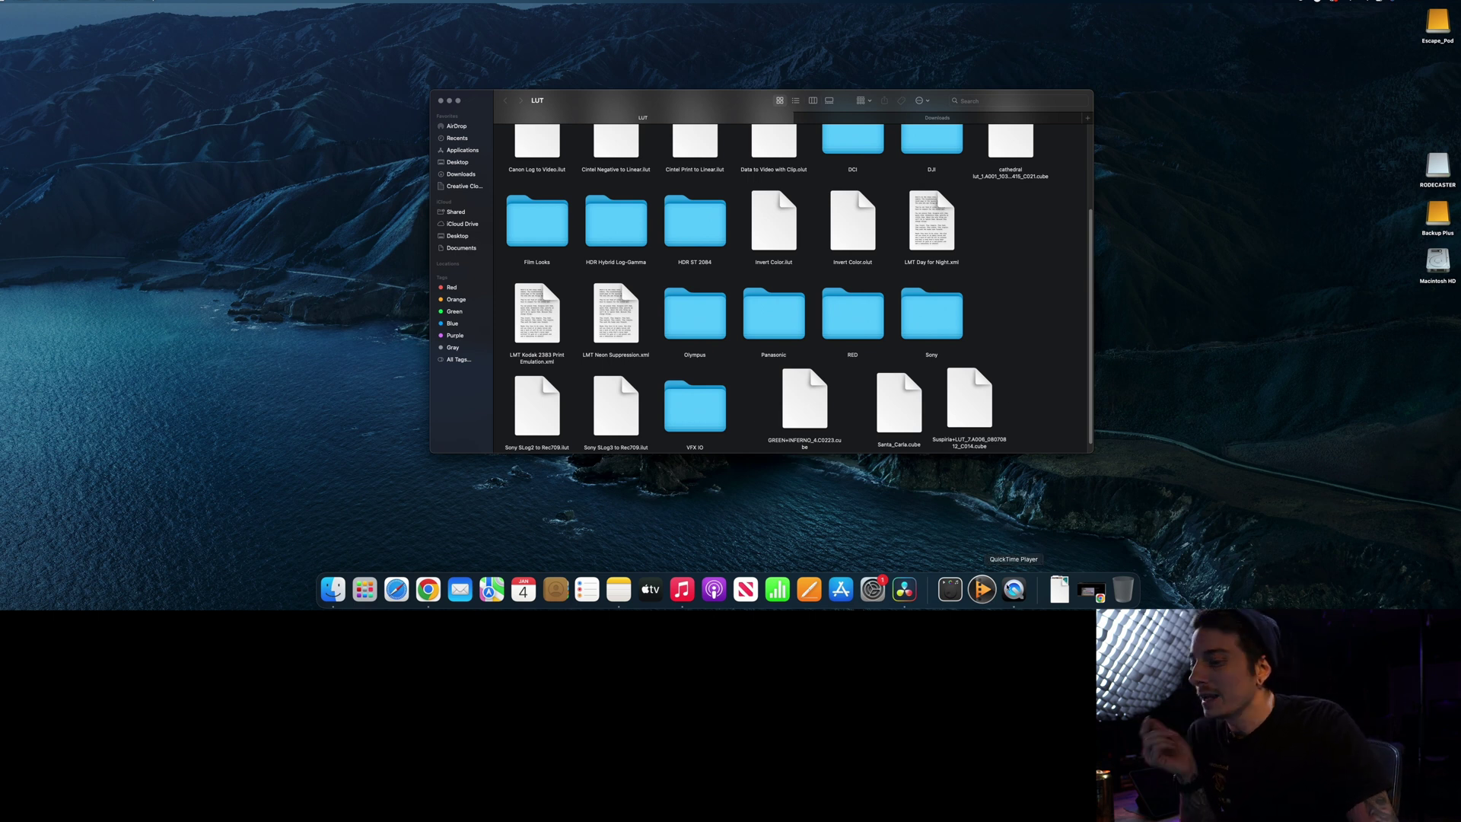
left_click(906, 590)
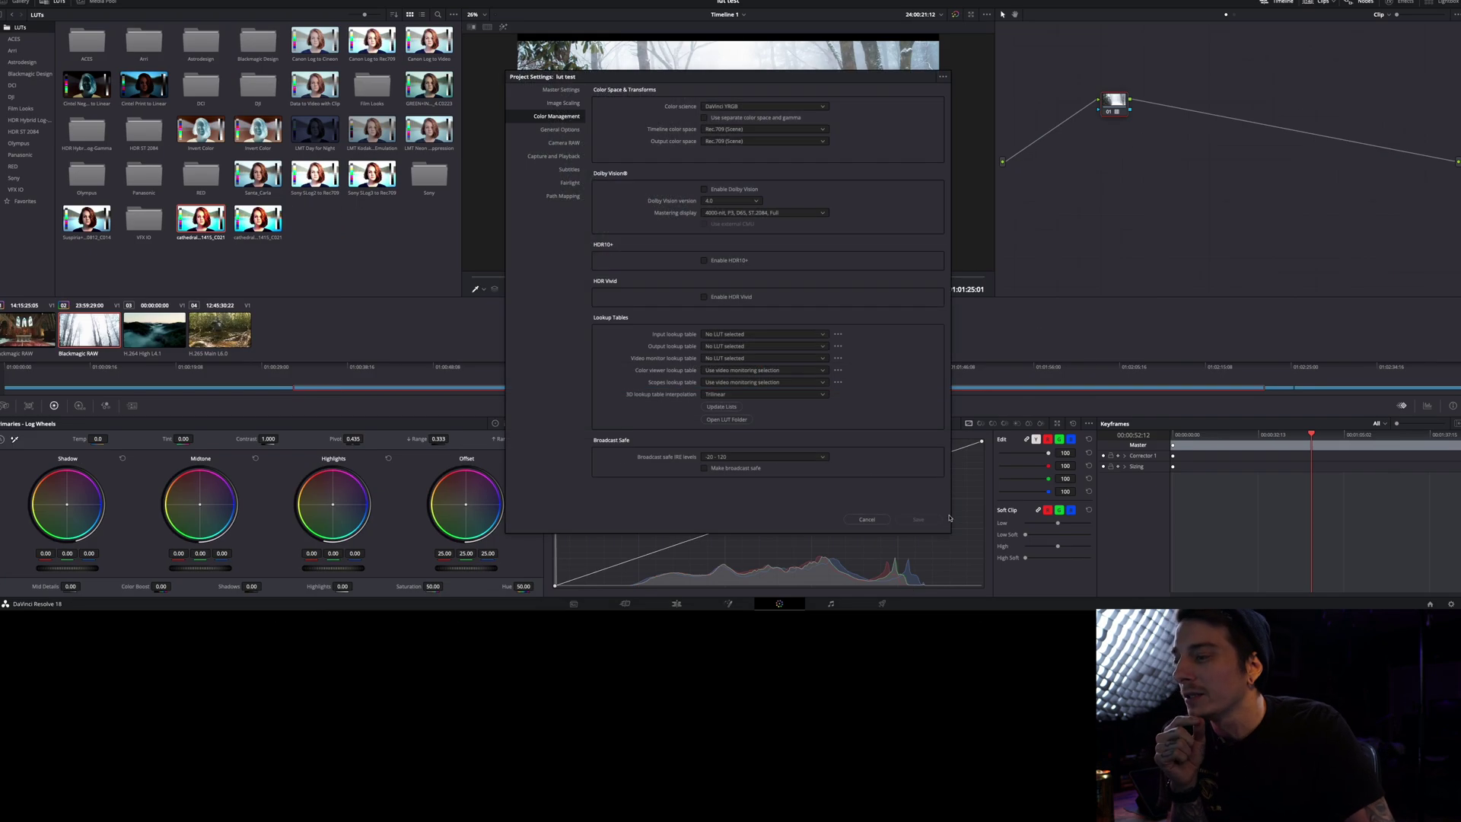
Step: Update the LUT lists, save the Project Settings, and select clip 04, the forest creek shot
left_click(722, 406)
left_click(942, 519)
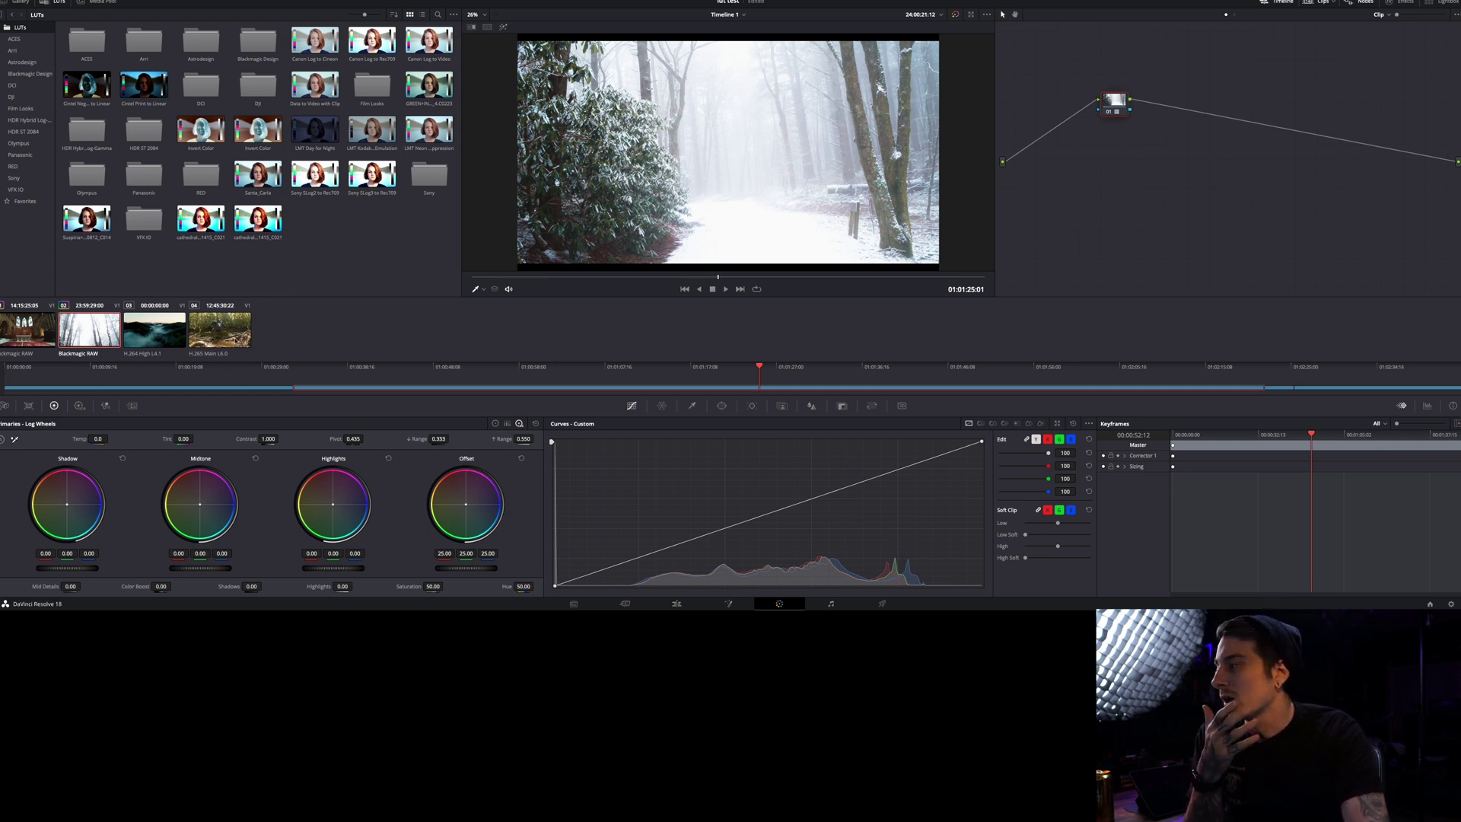
left_click(220, 328)
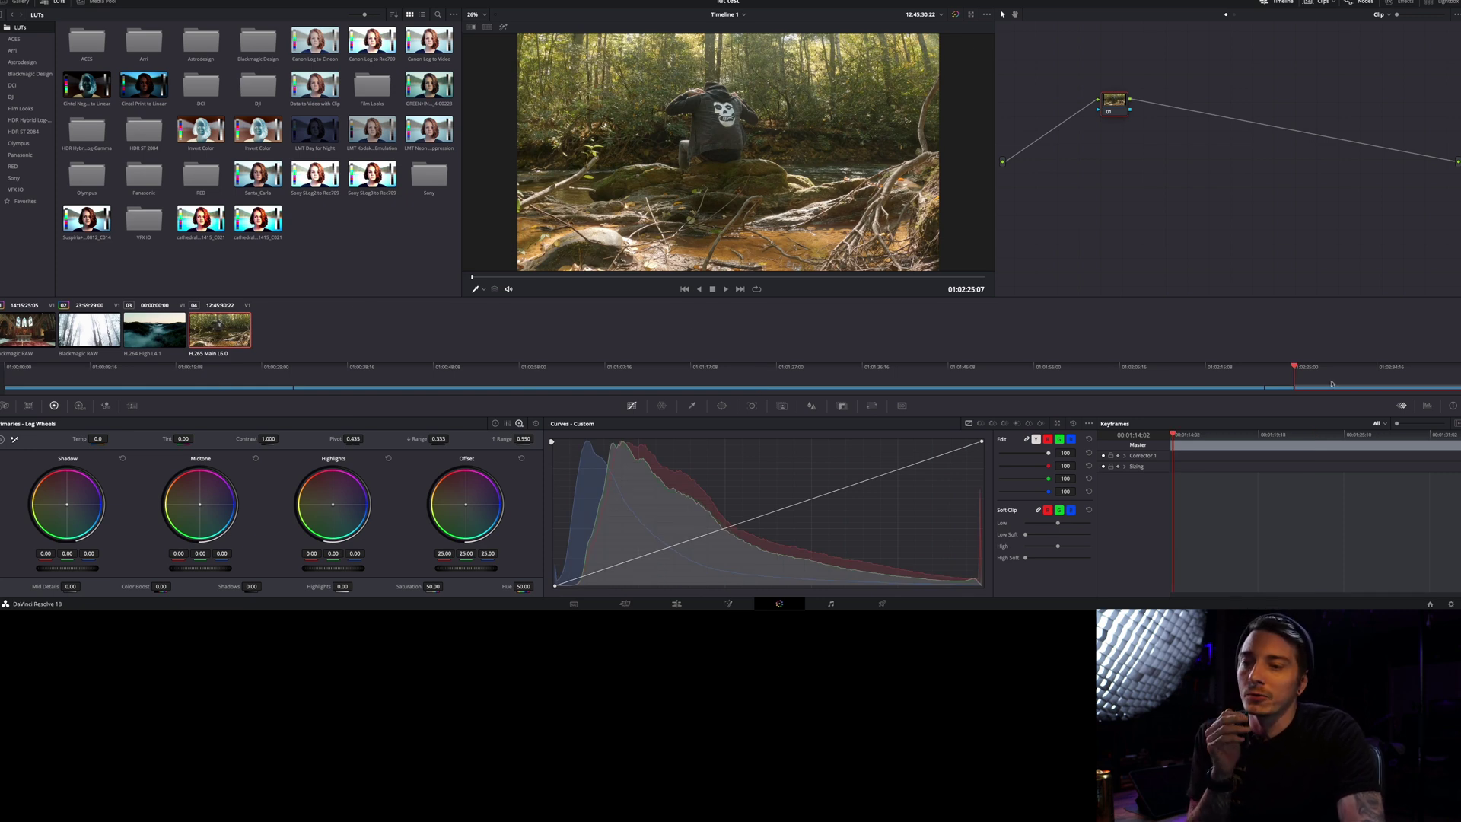
Step: Apply the GREEN+INFERNO LUT to node 01 of the forest creek clip
left_click_drag(1315, 374, 1333, 374)
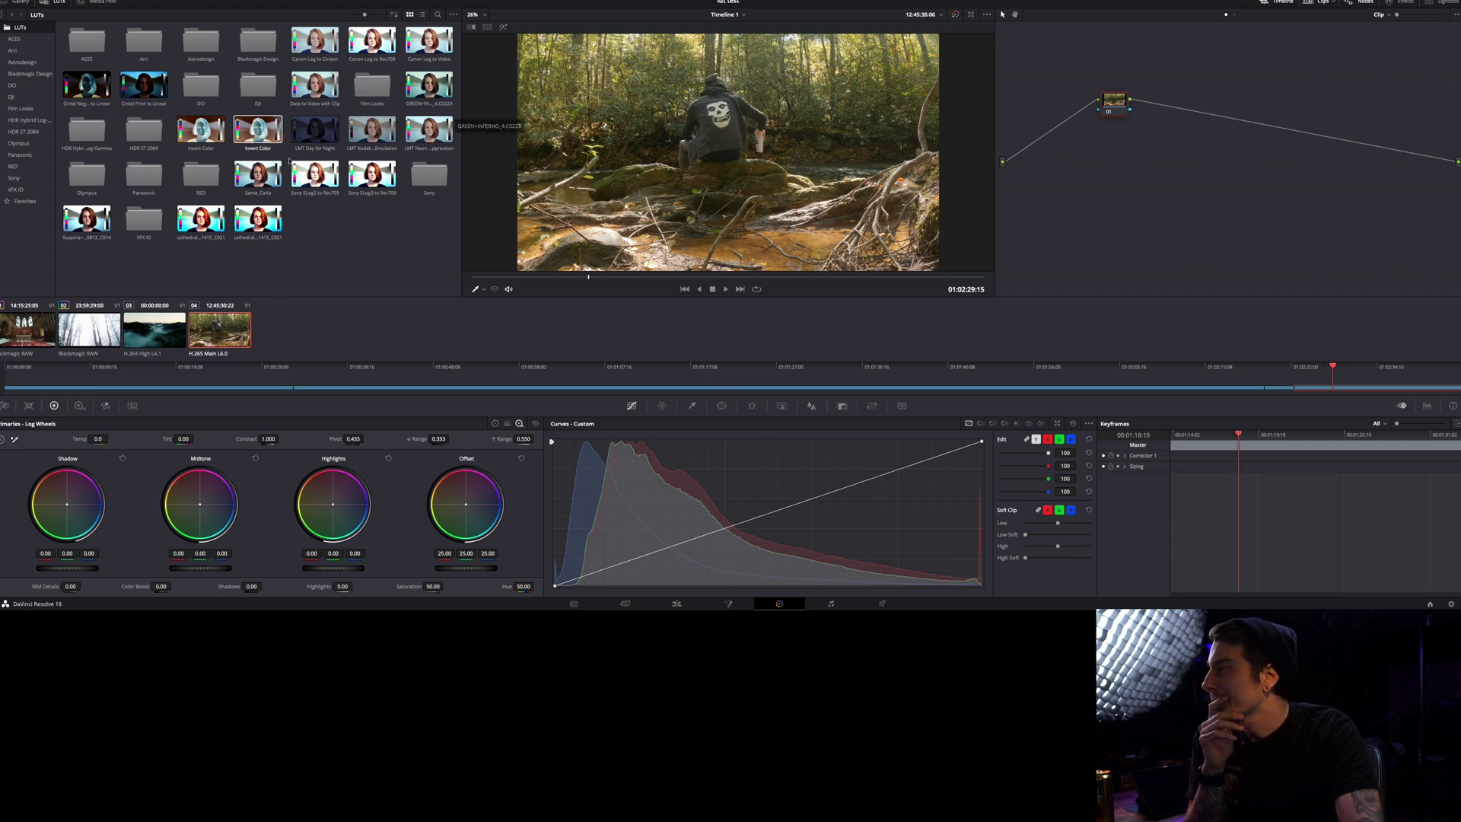
left_click(419, 93)
double_click(419, 93)
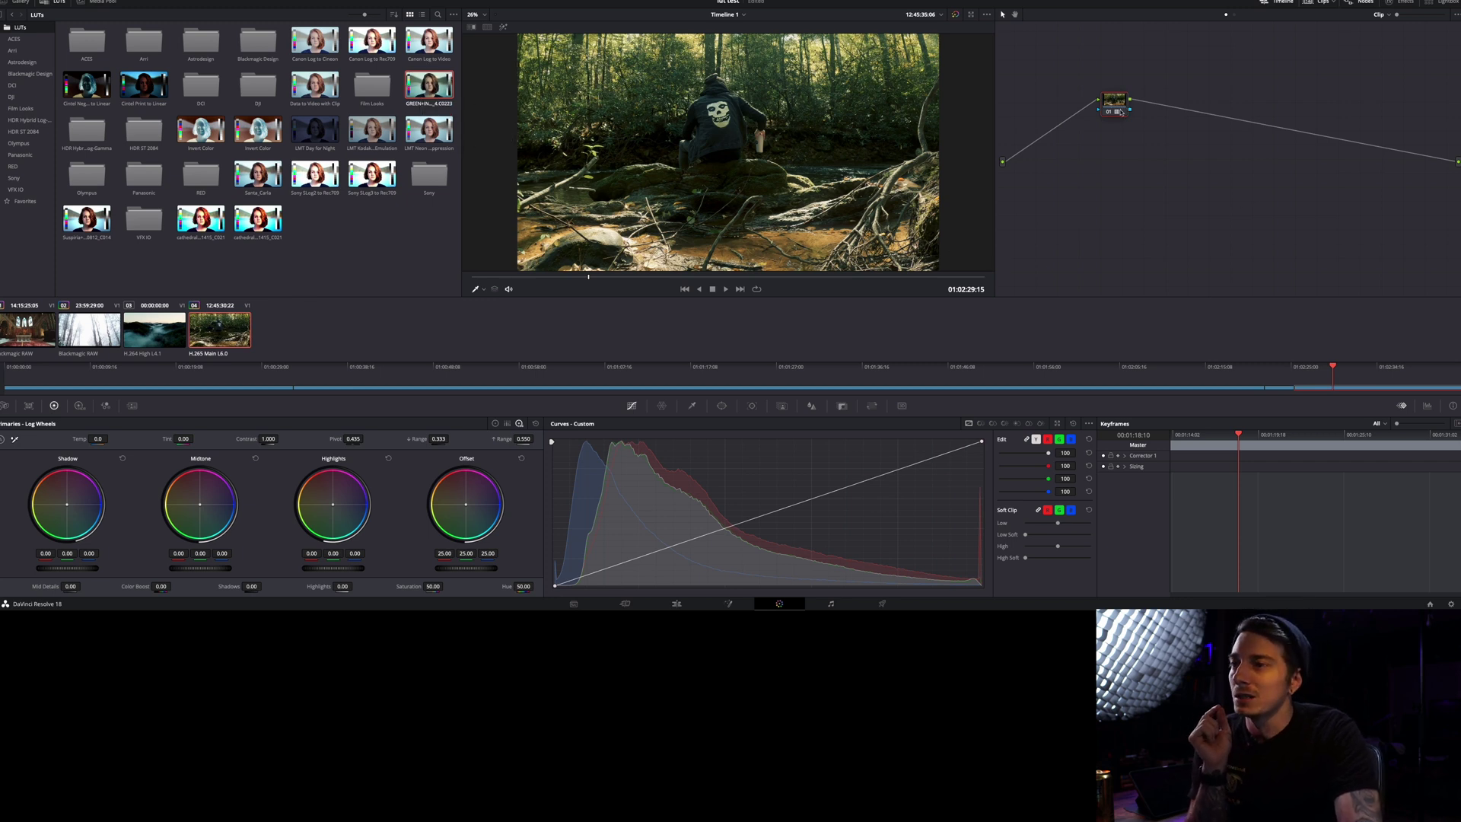
mouse_move(1120, 112)
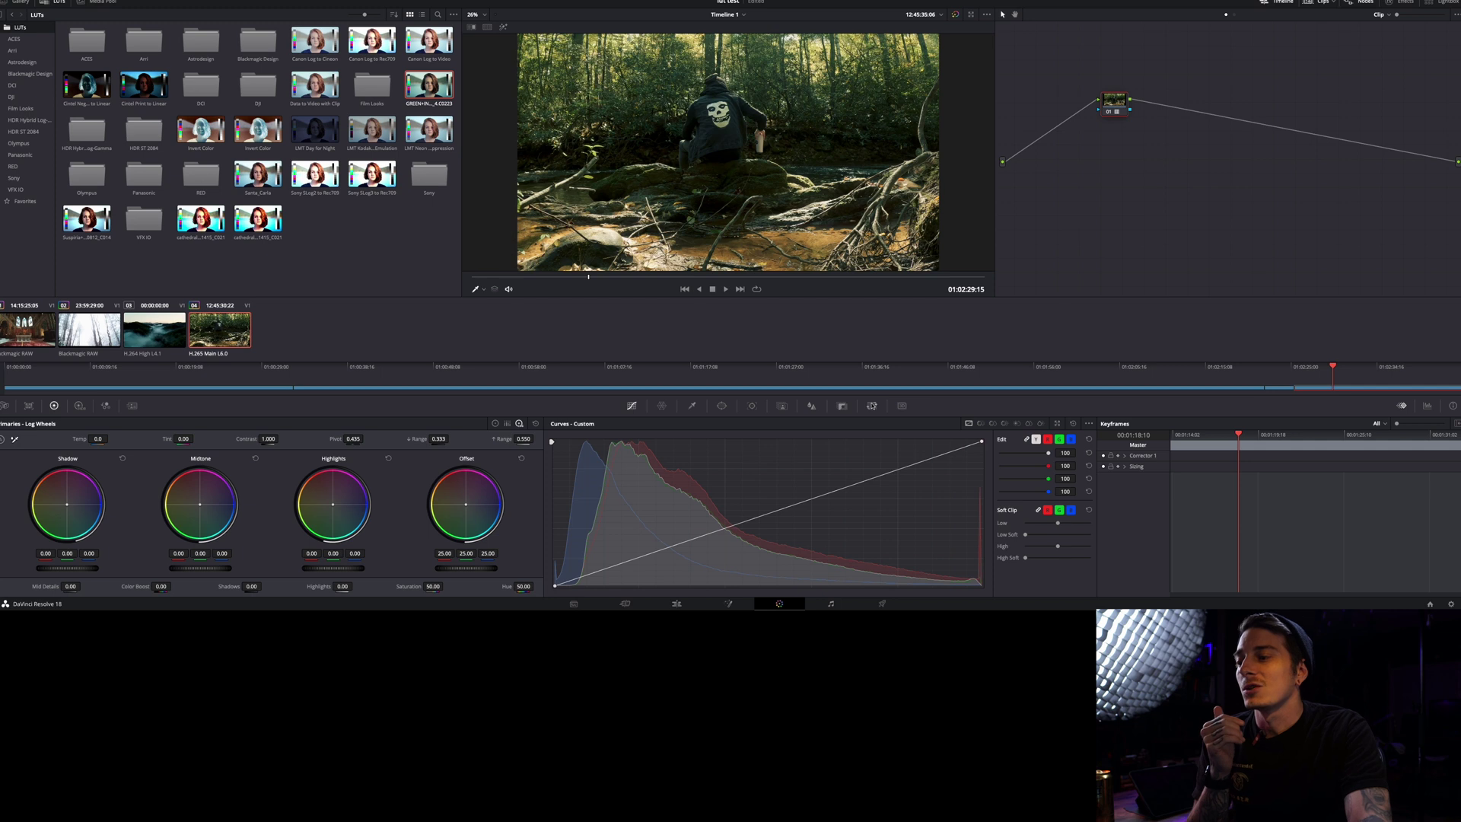
Step: Set the node's Key Output Gain to 1.010 after testing a lower value
left_click(842, 406)
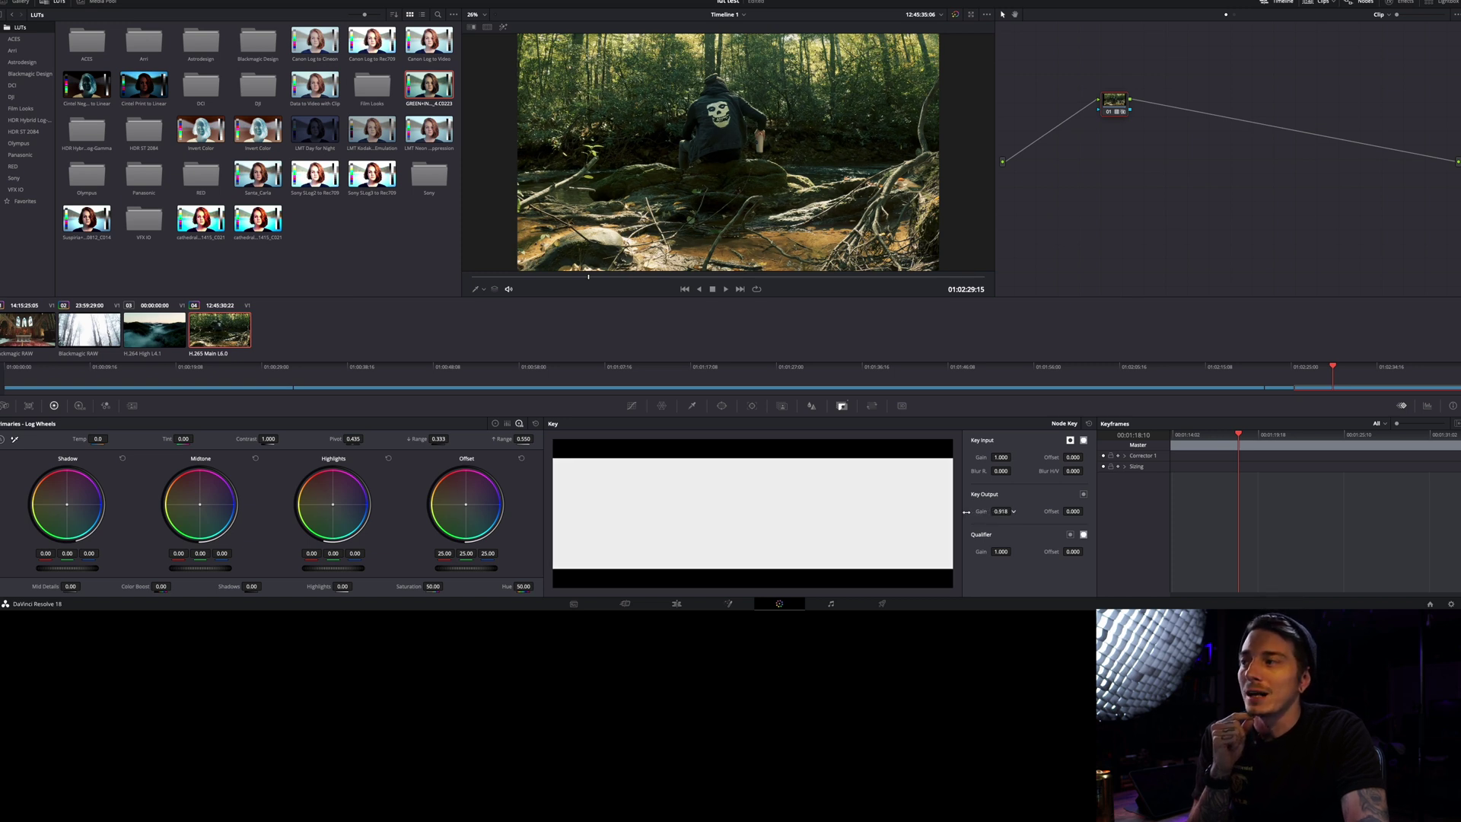
left_click_drag(967, 512, 915, 512)
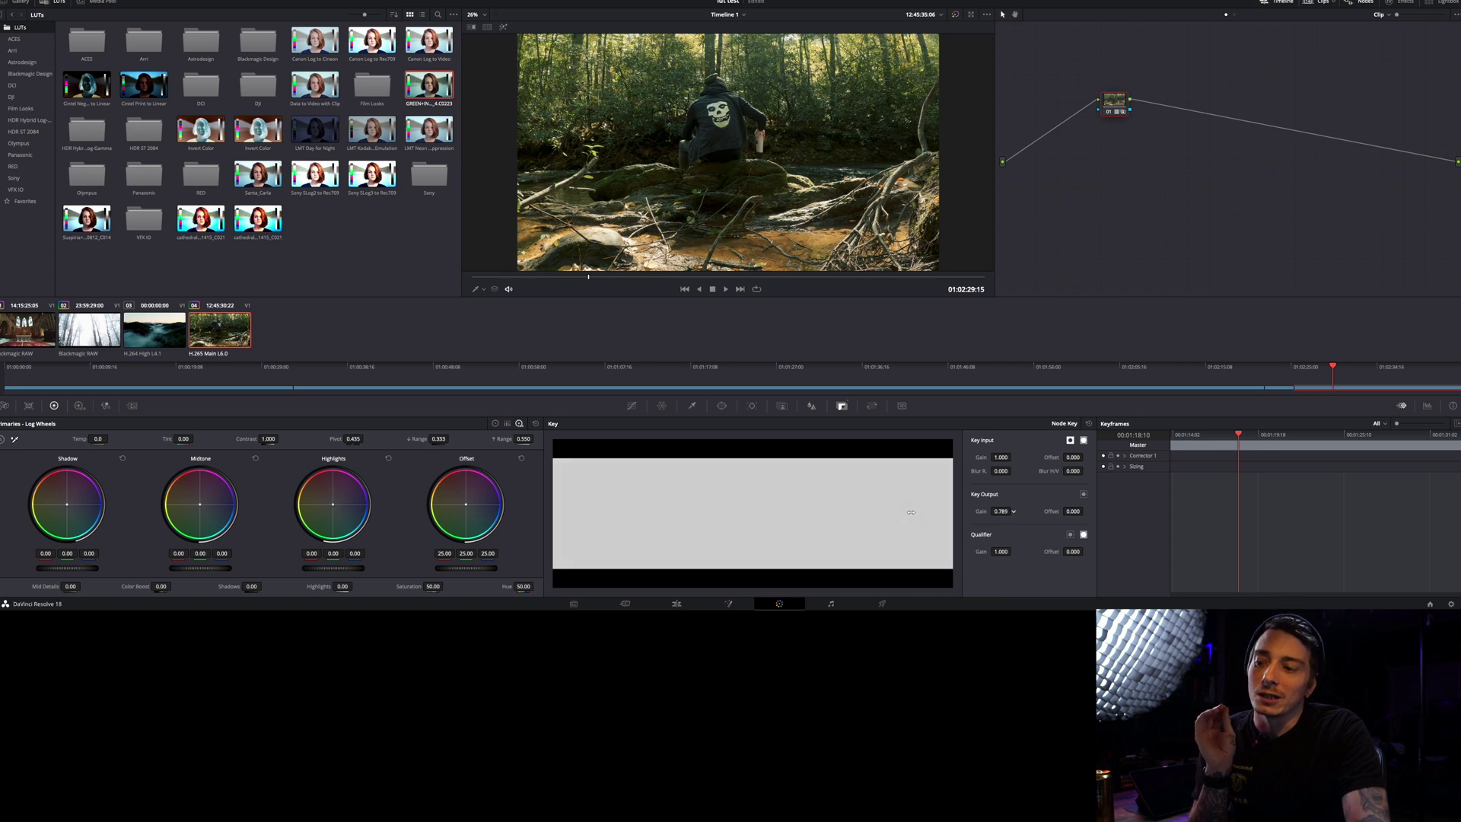
left_click_drag(898, 512, 1020, 491)
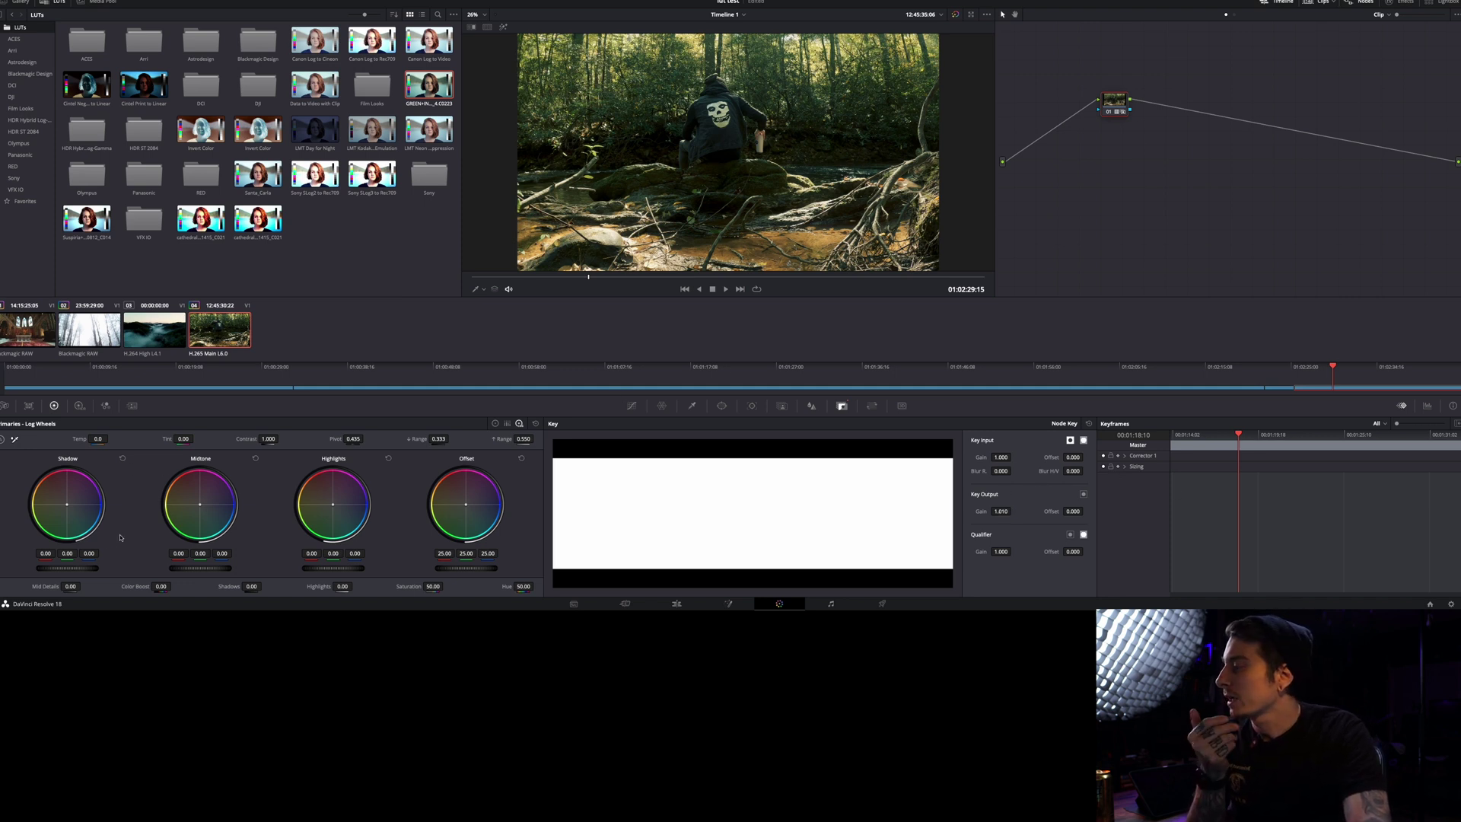
left_click(493, 423)
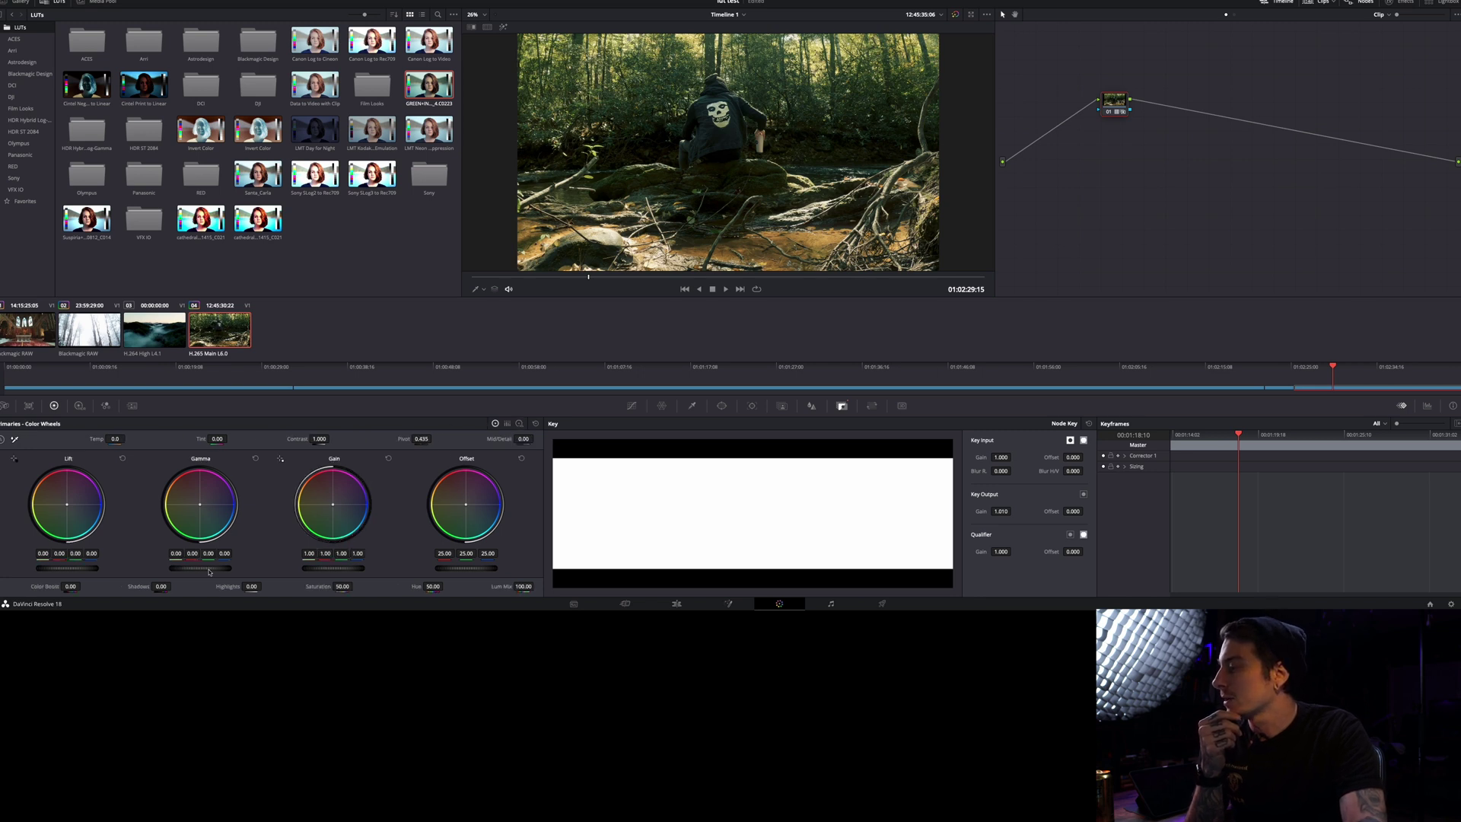
Step: Raise the Gamma master wheel slightly, then select clip 03, the foggy valley shot
left_click_drag(210, 571, 206, 573)
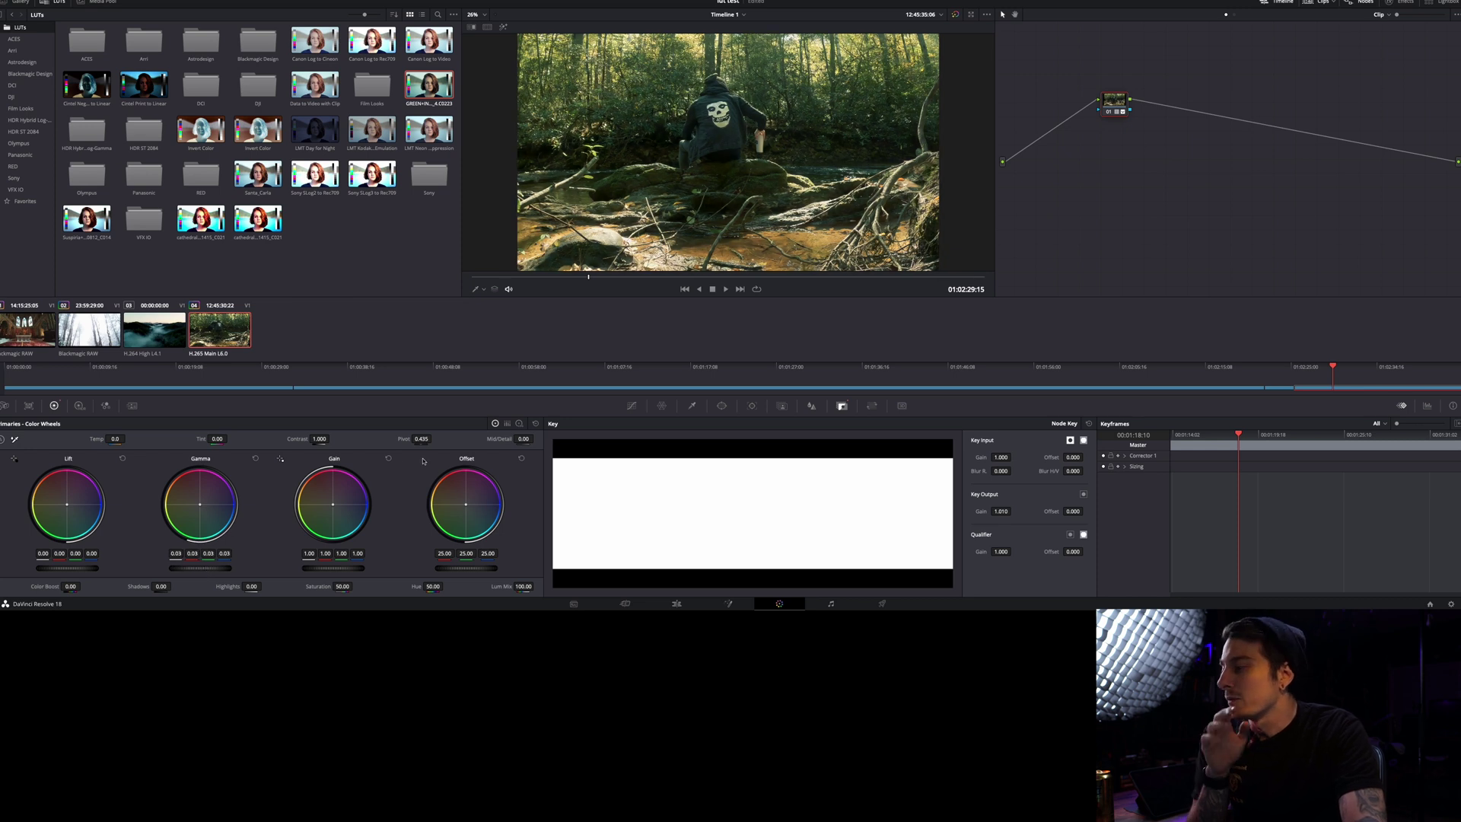
left_click(149, 344)
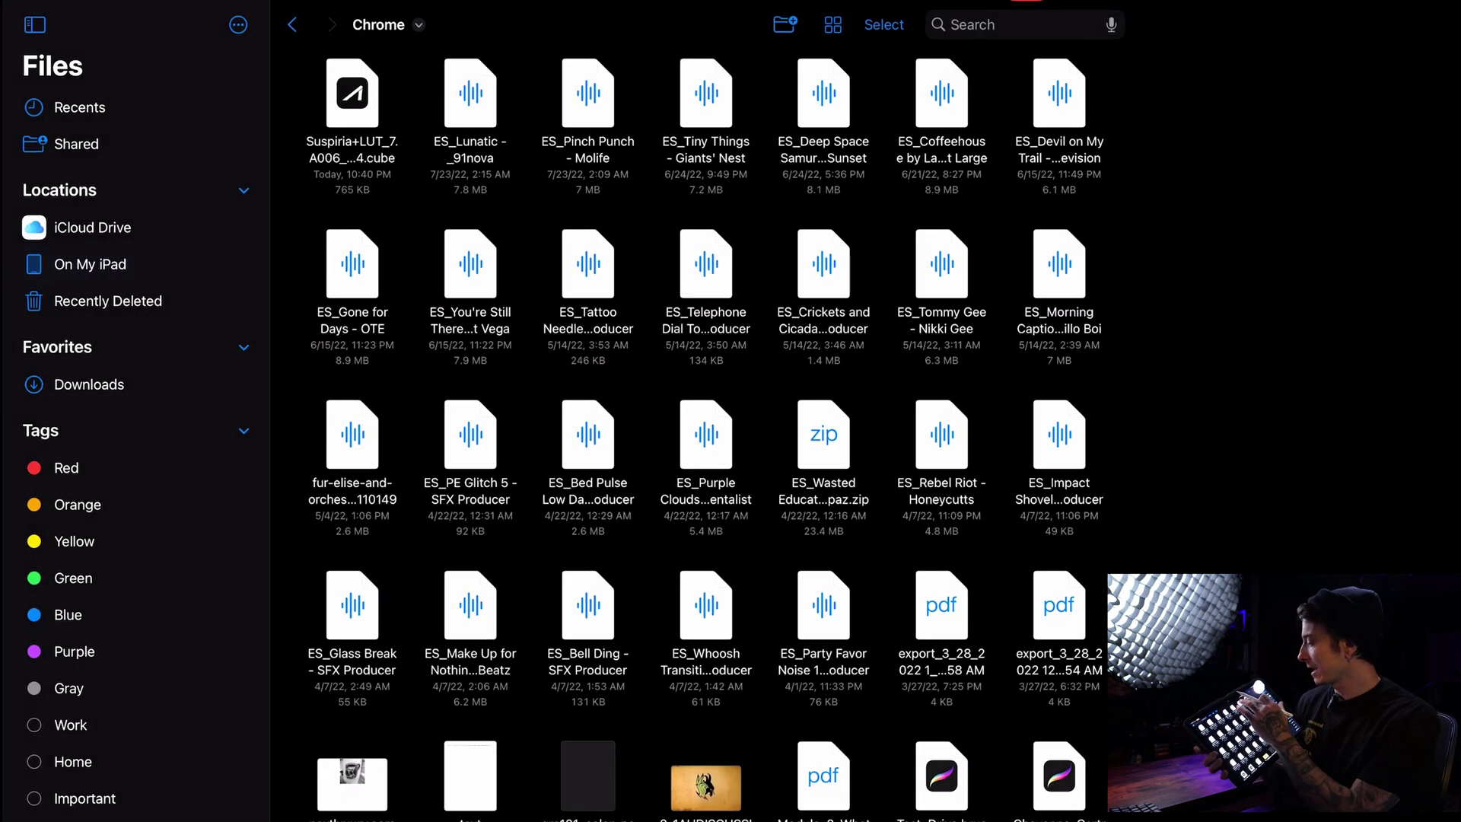
Step: Preview the 765 KB Suspiria+LUT .cube file in the iPad's Chrome folder
left_click(352, 93)
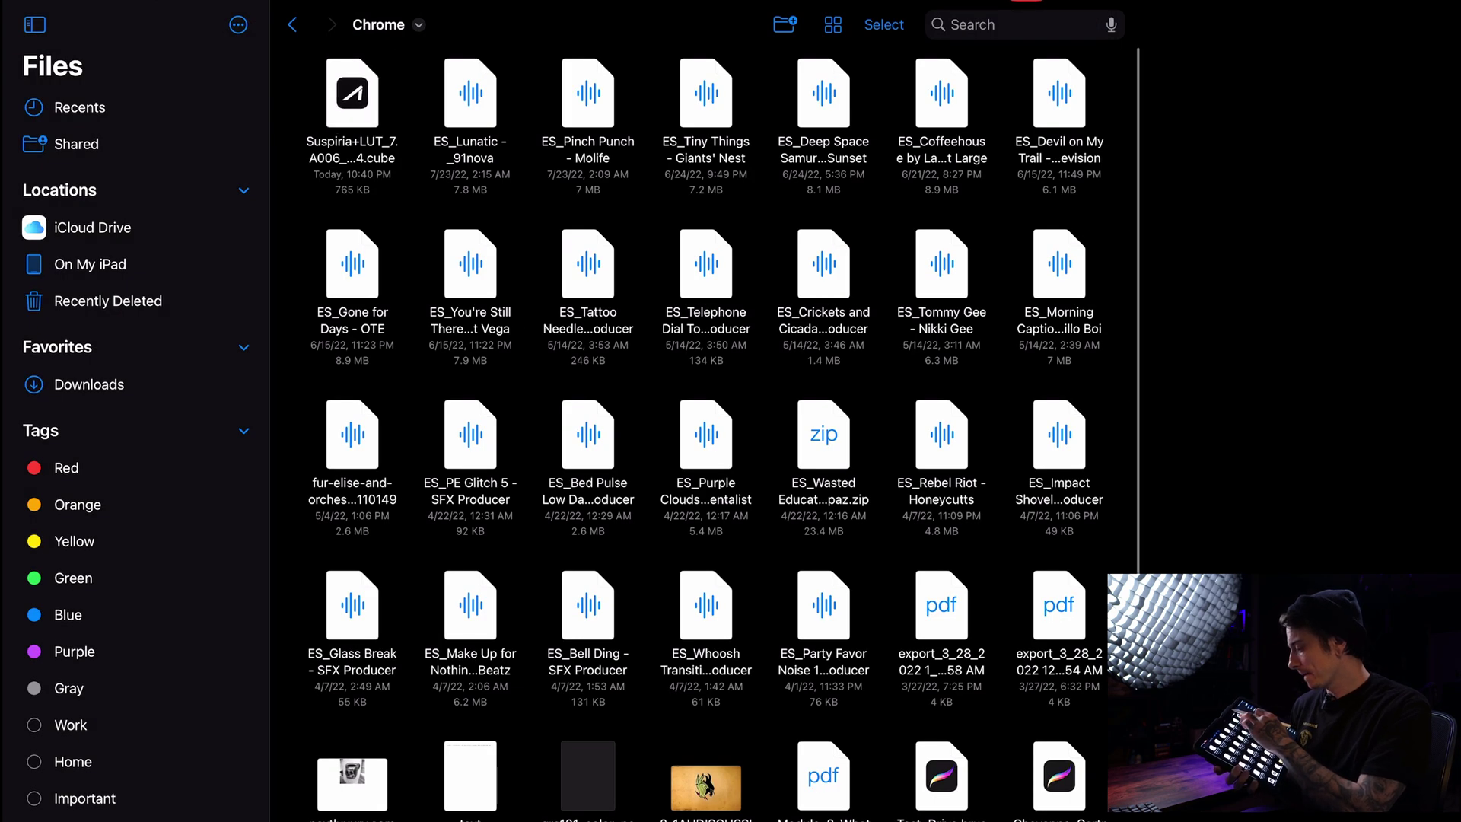
Step: Move the Suspiria+LUT .cube to On My iPad > DaVinci Resolve > LUT, replacing the existing copy
left_click(352, 91)
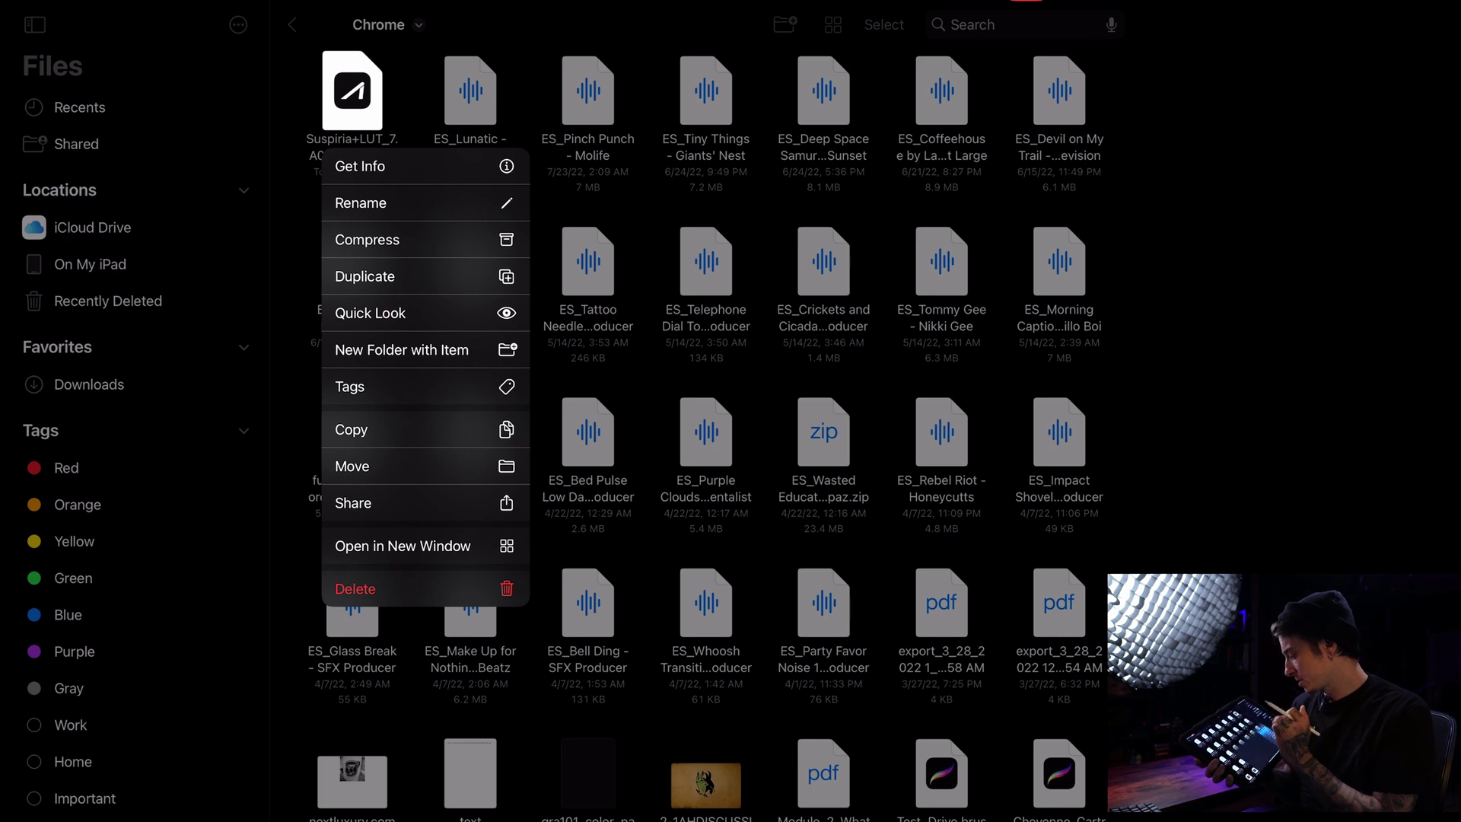
left_click(351, 466)
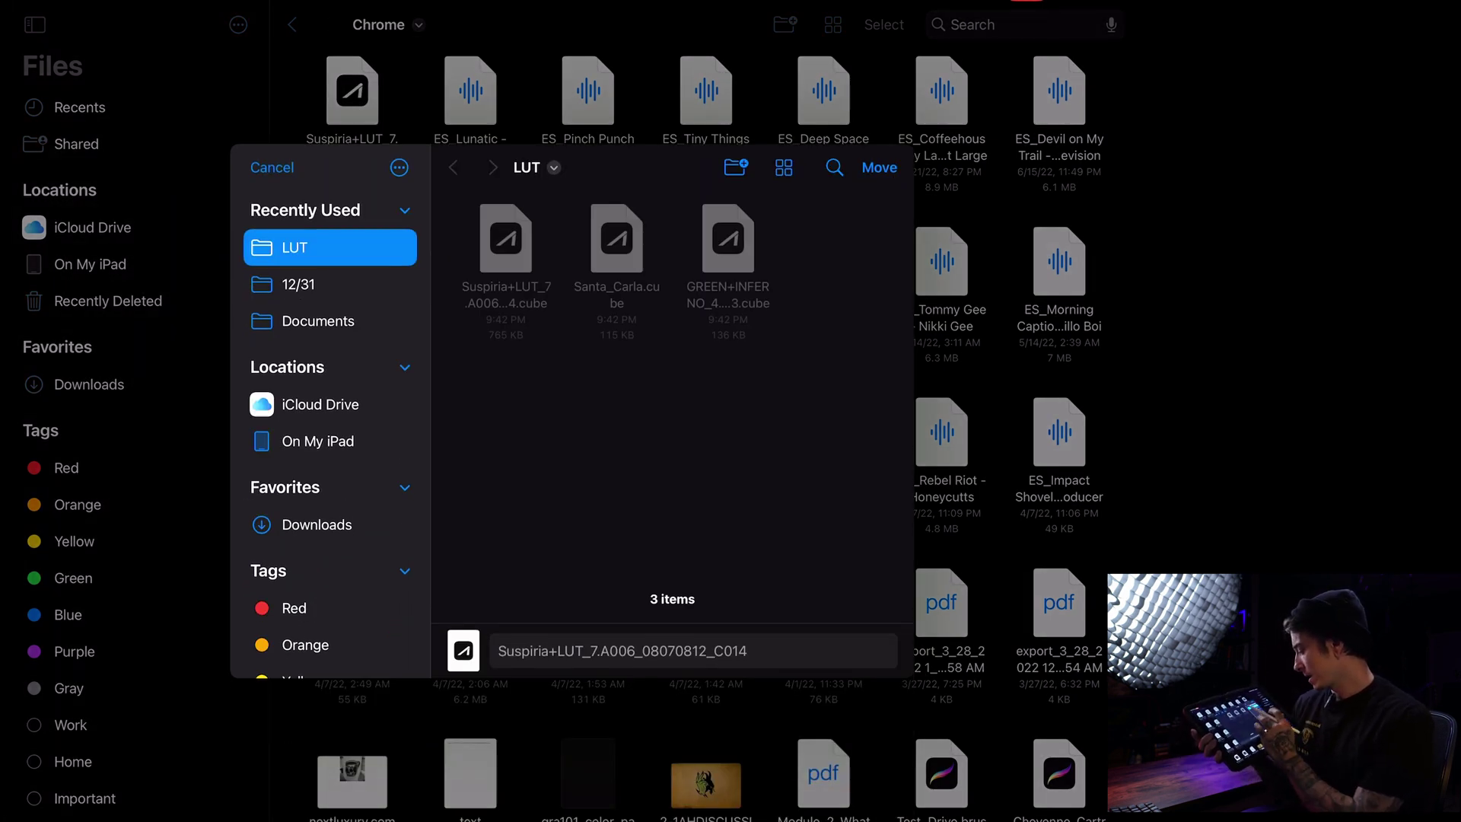
left_click(318, 440)
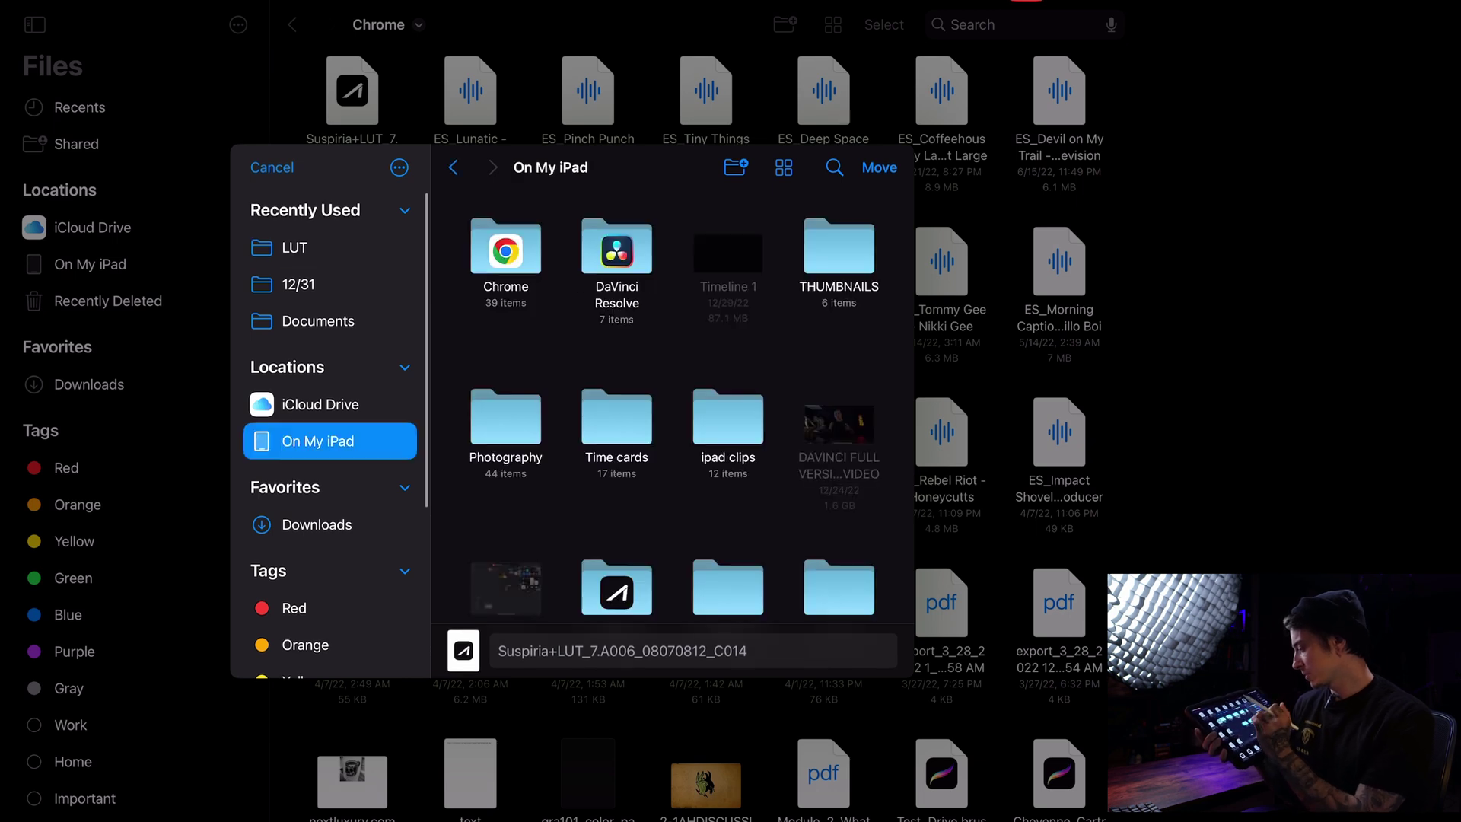
left_click(617, 251)
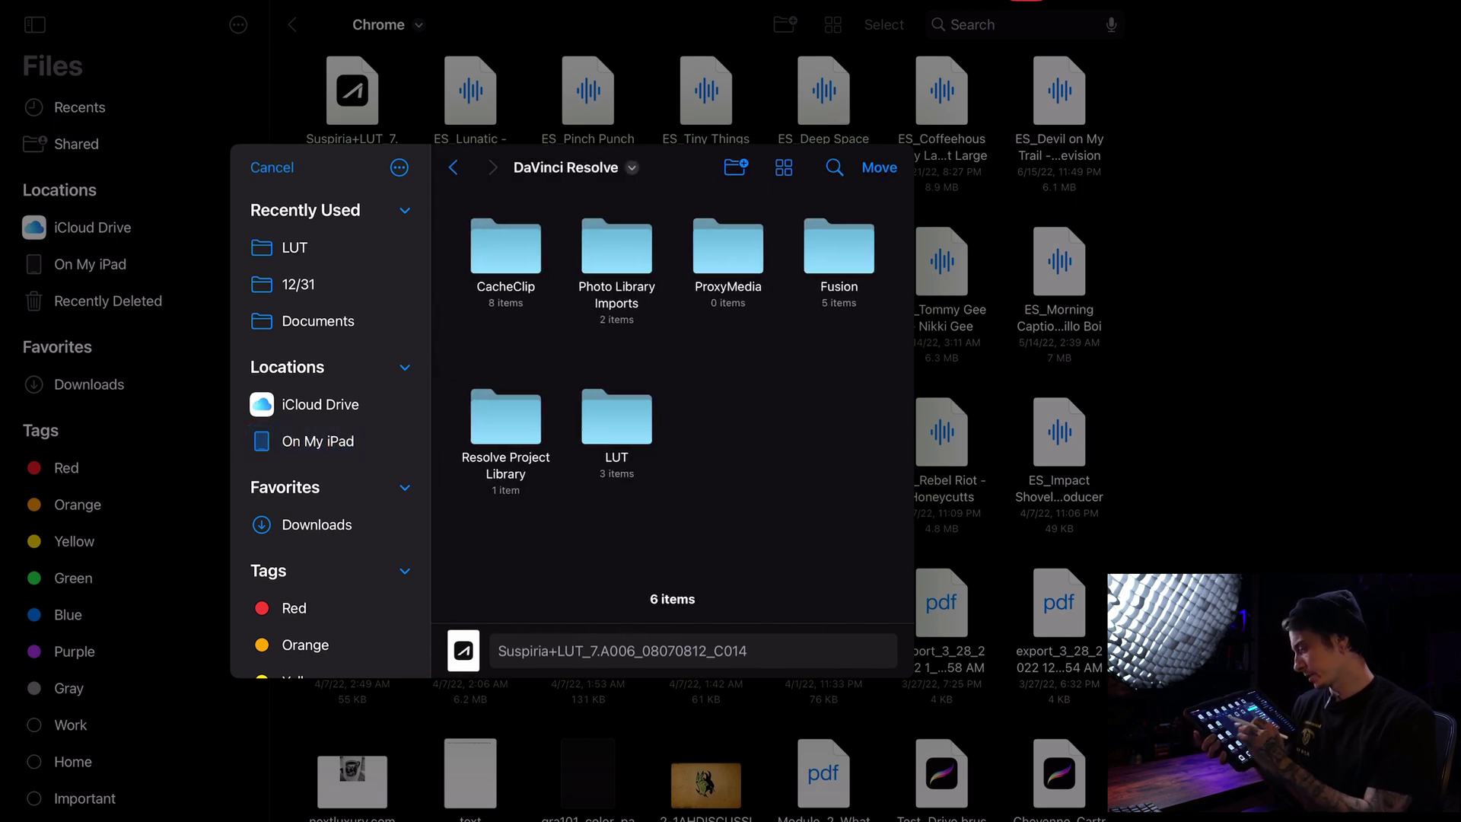
left_click(330, 247)
left_click(879, 167)
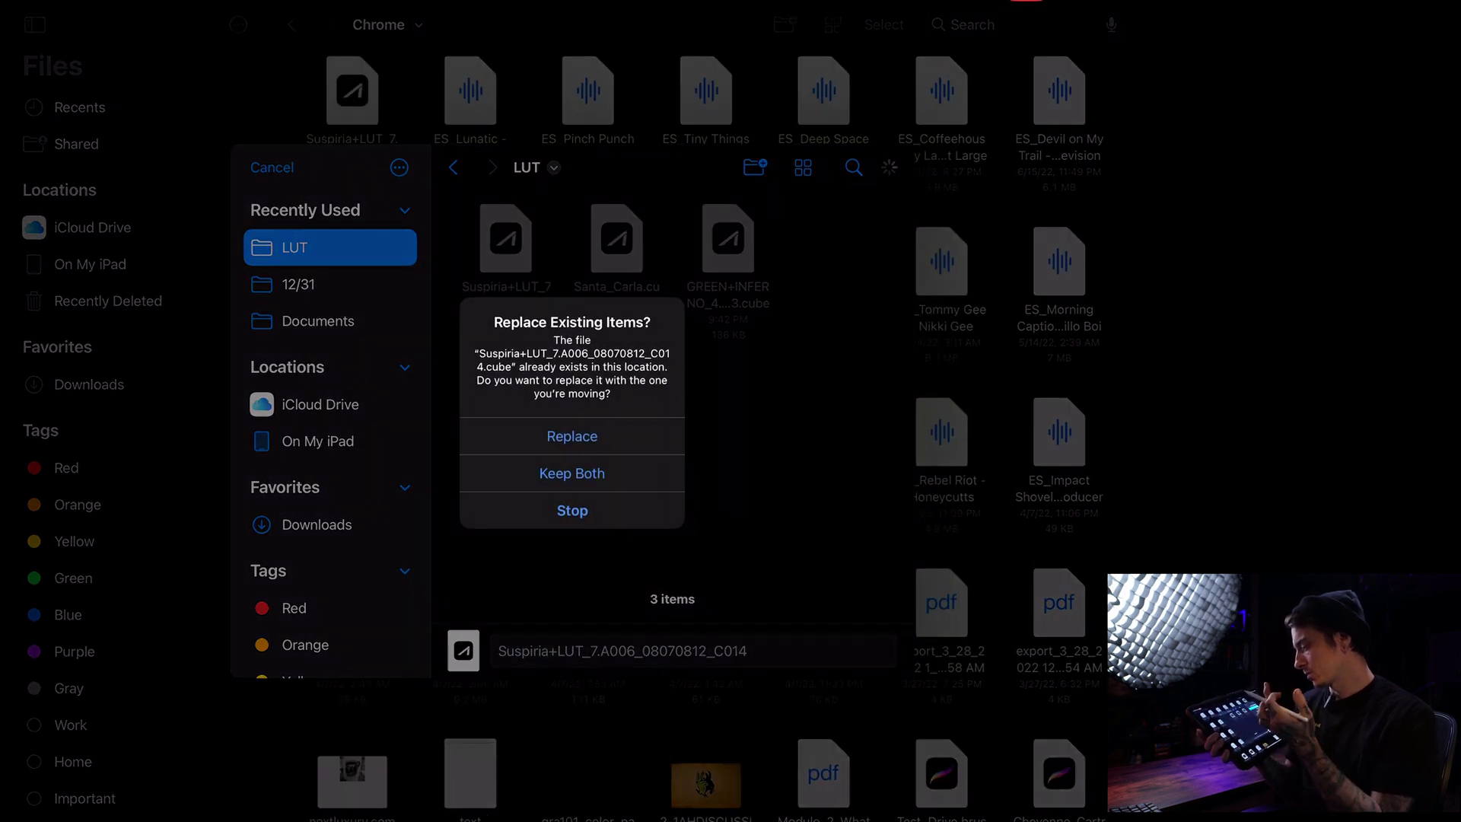
left_click(572, 436)
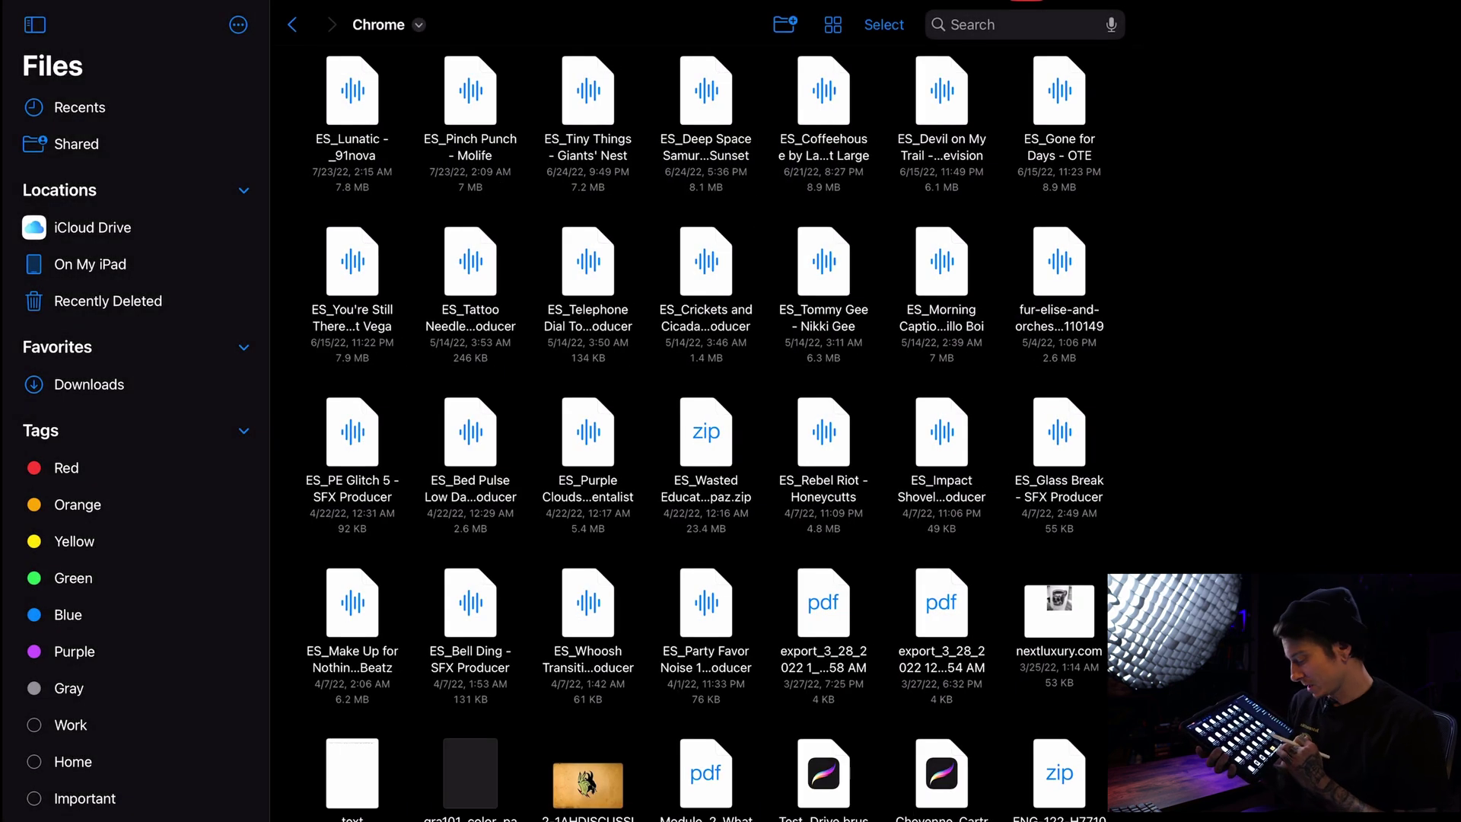
Step: Open DaVinci Resolve and apply the Suspiria LUT to the current node from its context menu
left_click_drag(570, 818, 571, 608)
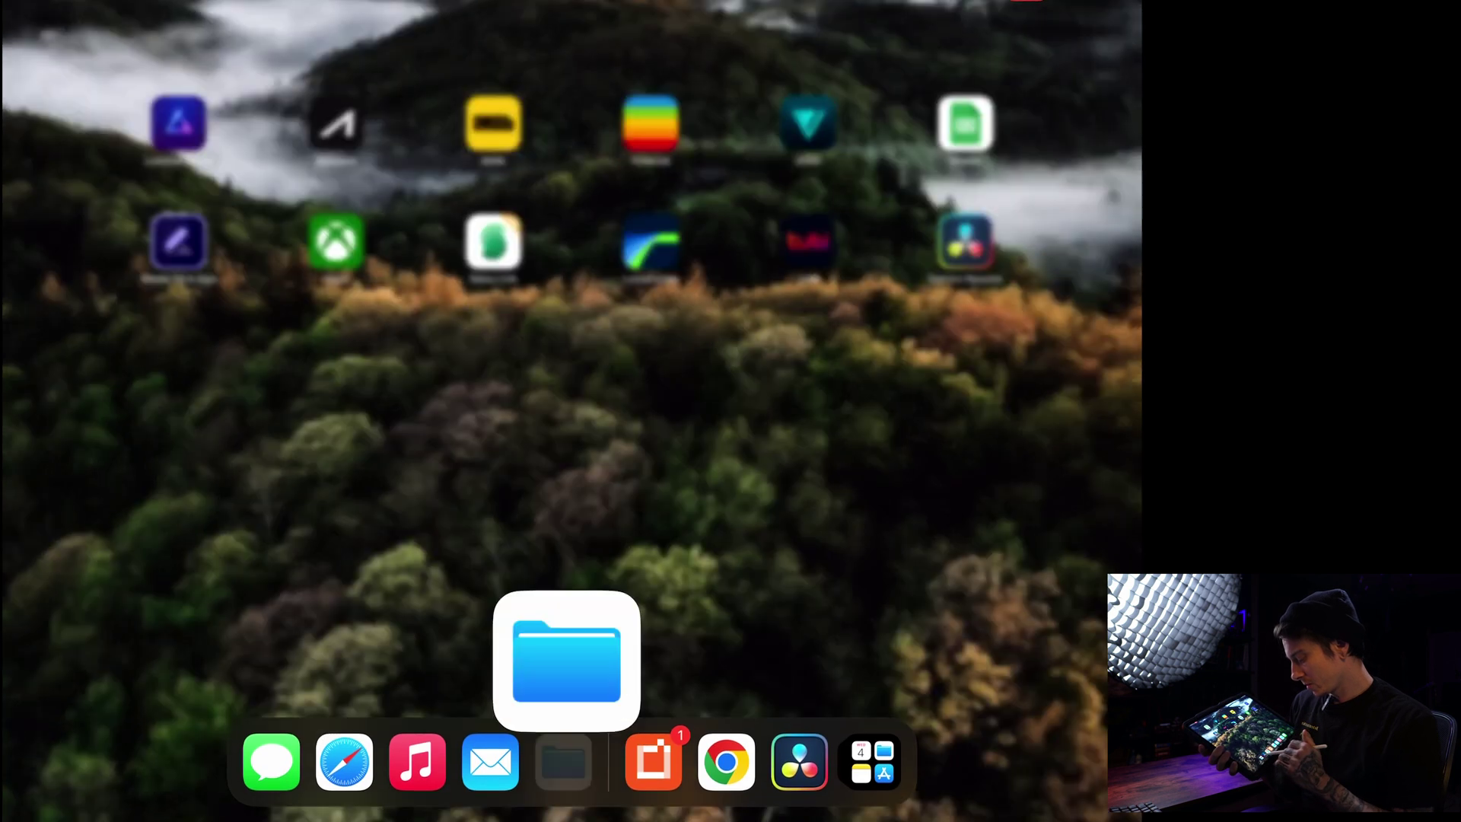
left_click(979, 235)
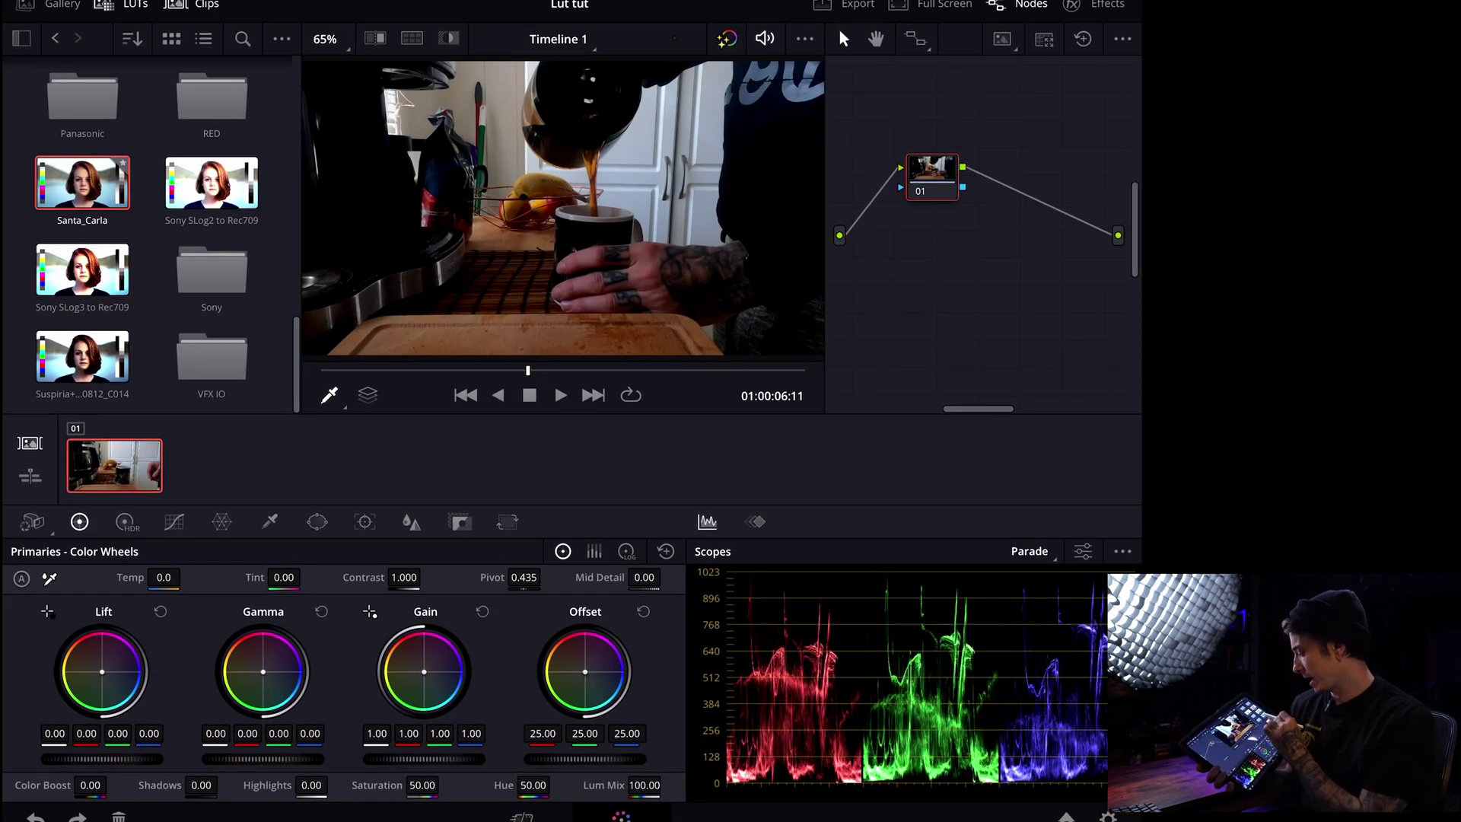
left_click(82, 356)
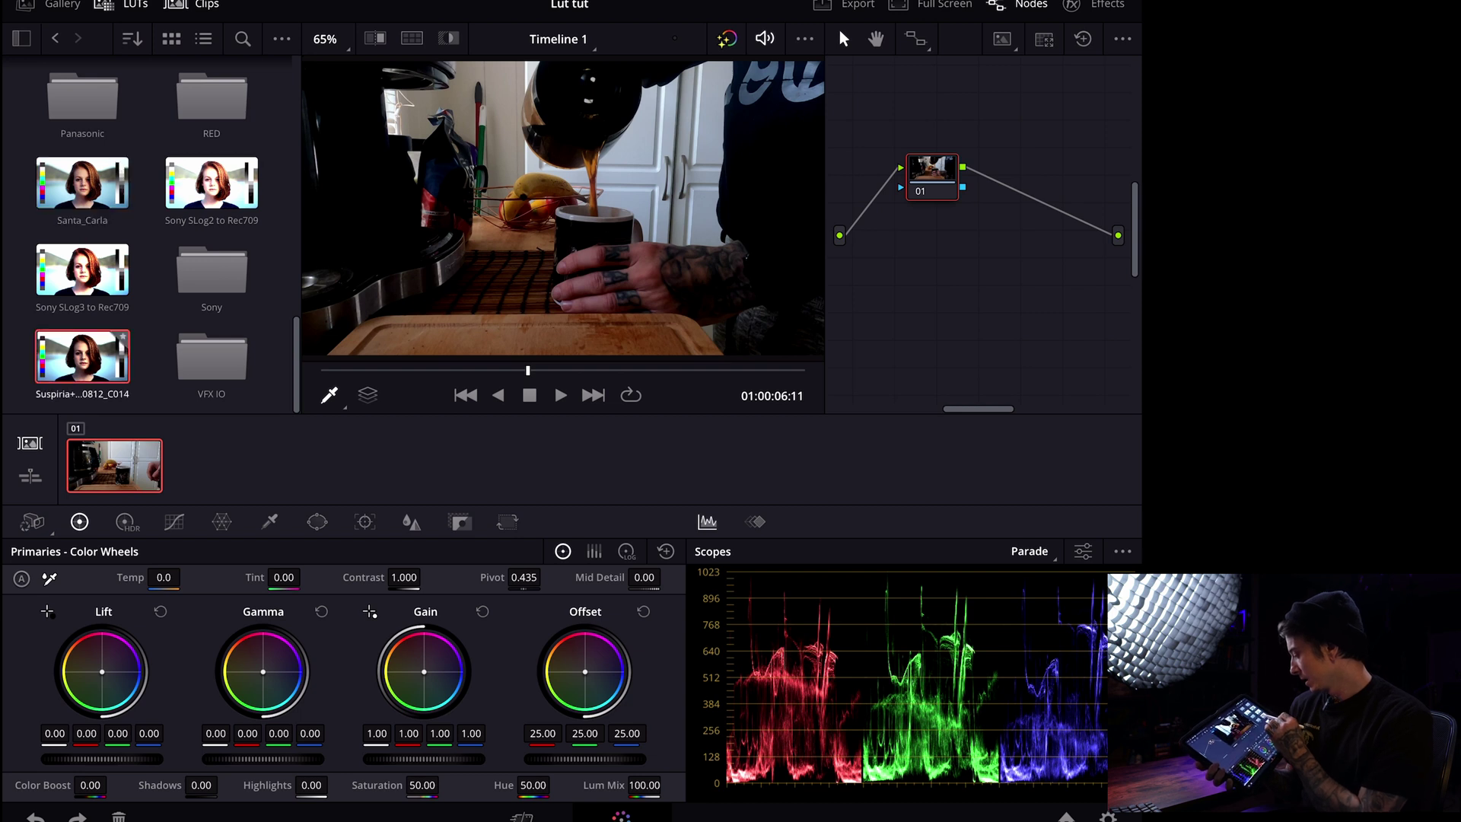
right_click(82, 356)
left_click(192, 306)
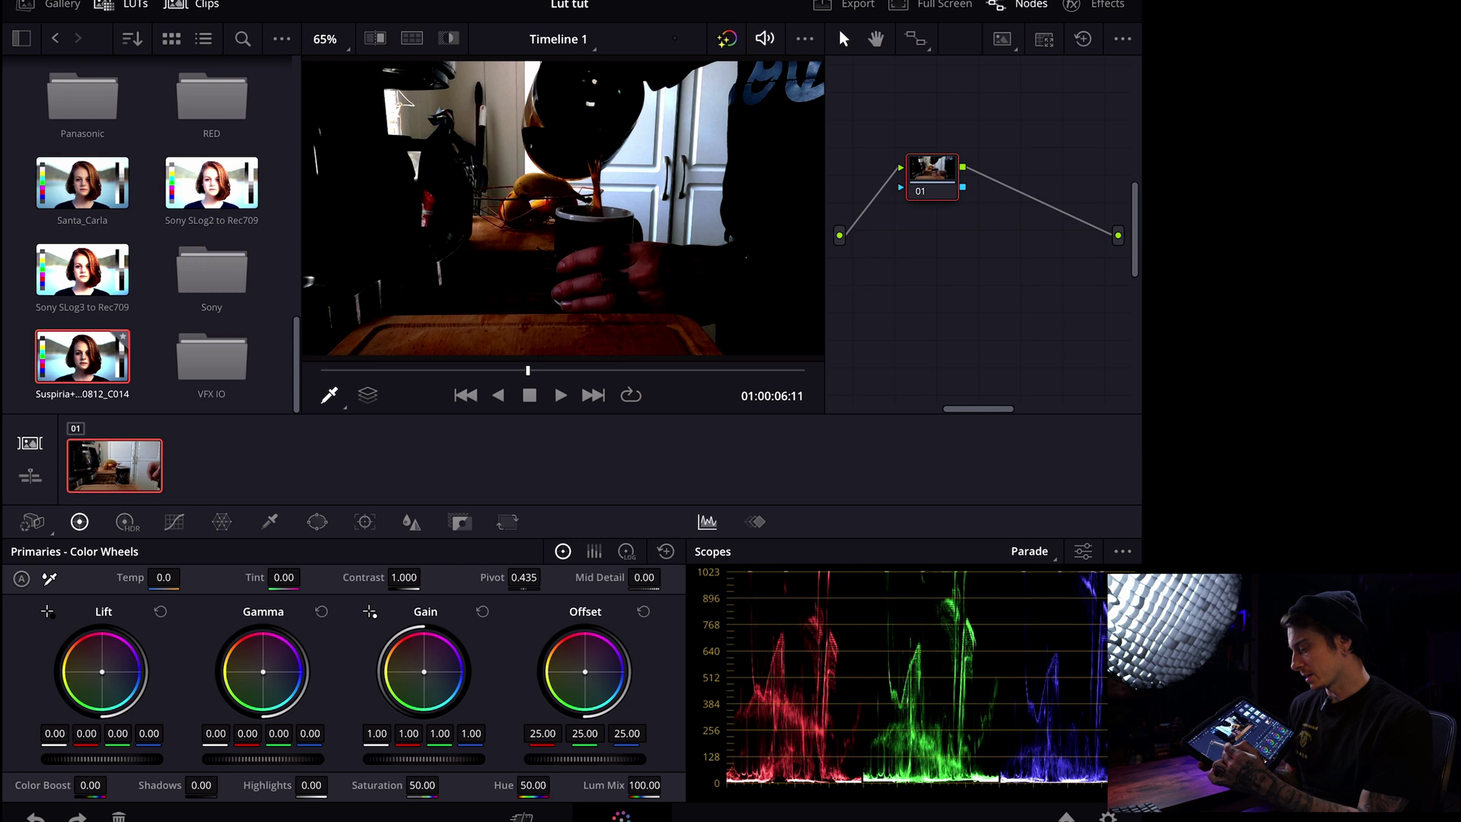
Step: Undo that, reset node 01's grade, and reapply the Suspiria LUT to node 01
key("ctrl+z")
right_click(929, 175)
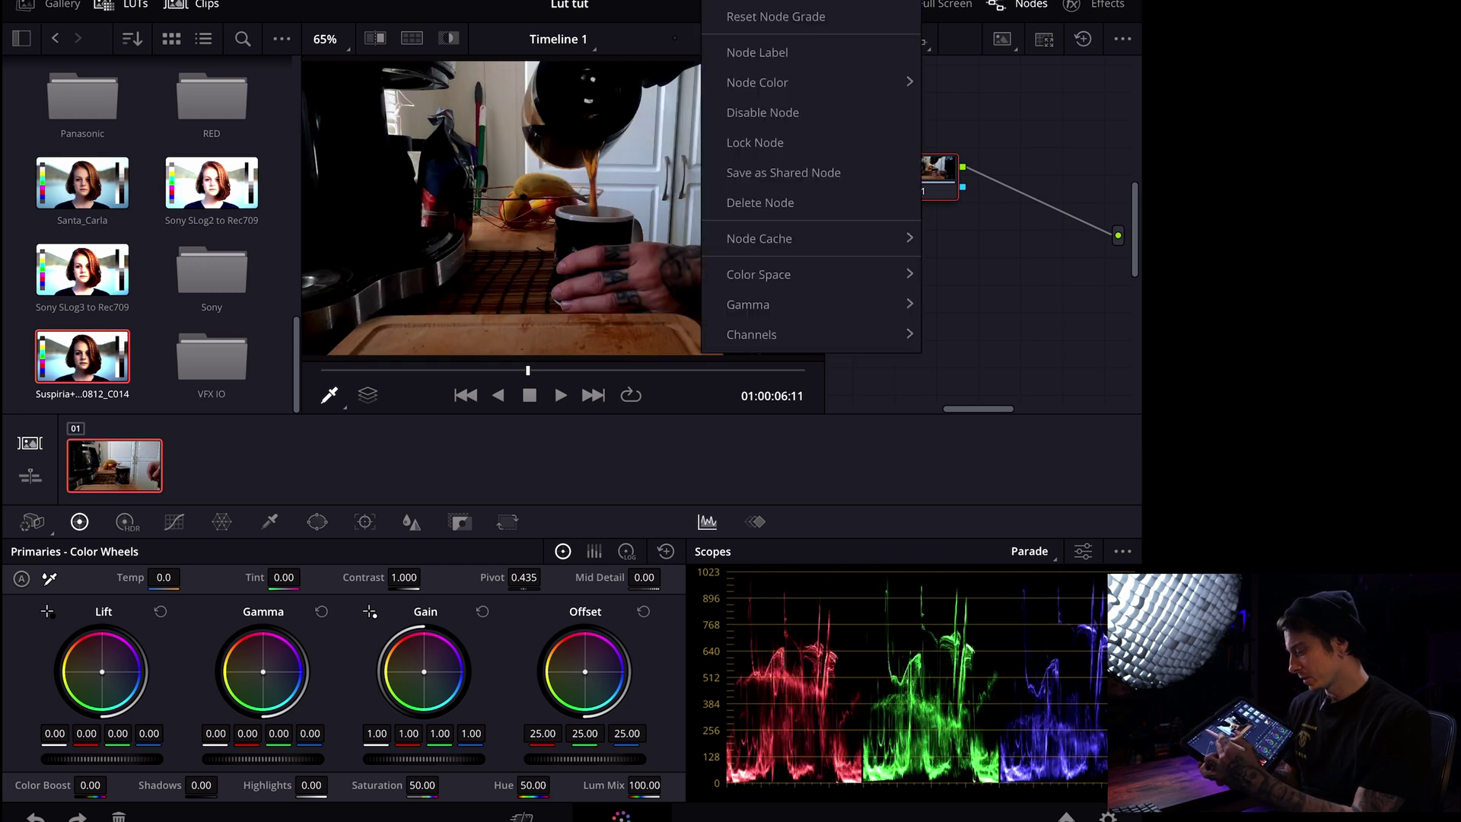
left_click(836, 17)
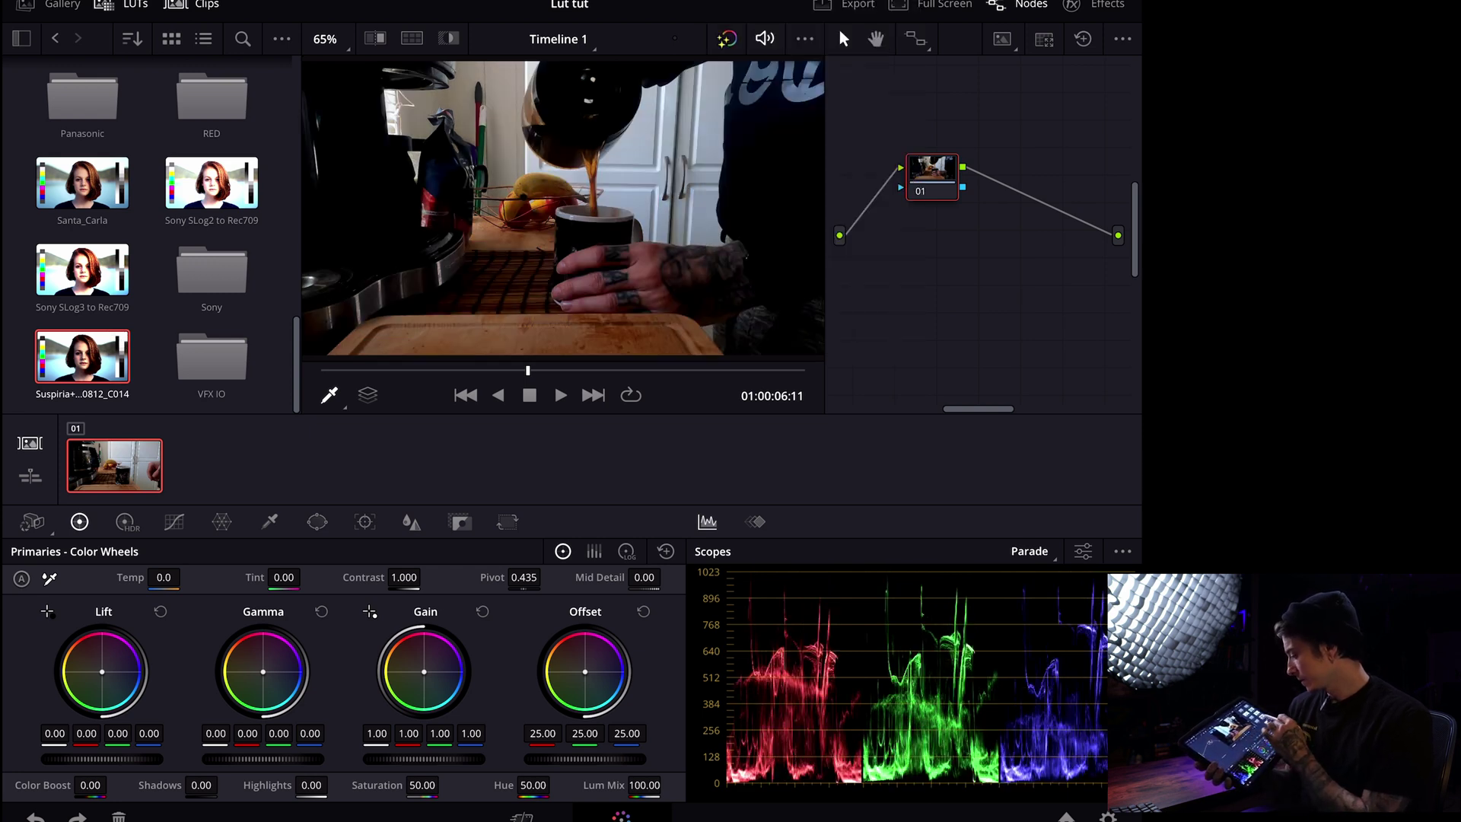
double_click(82, 355)
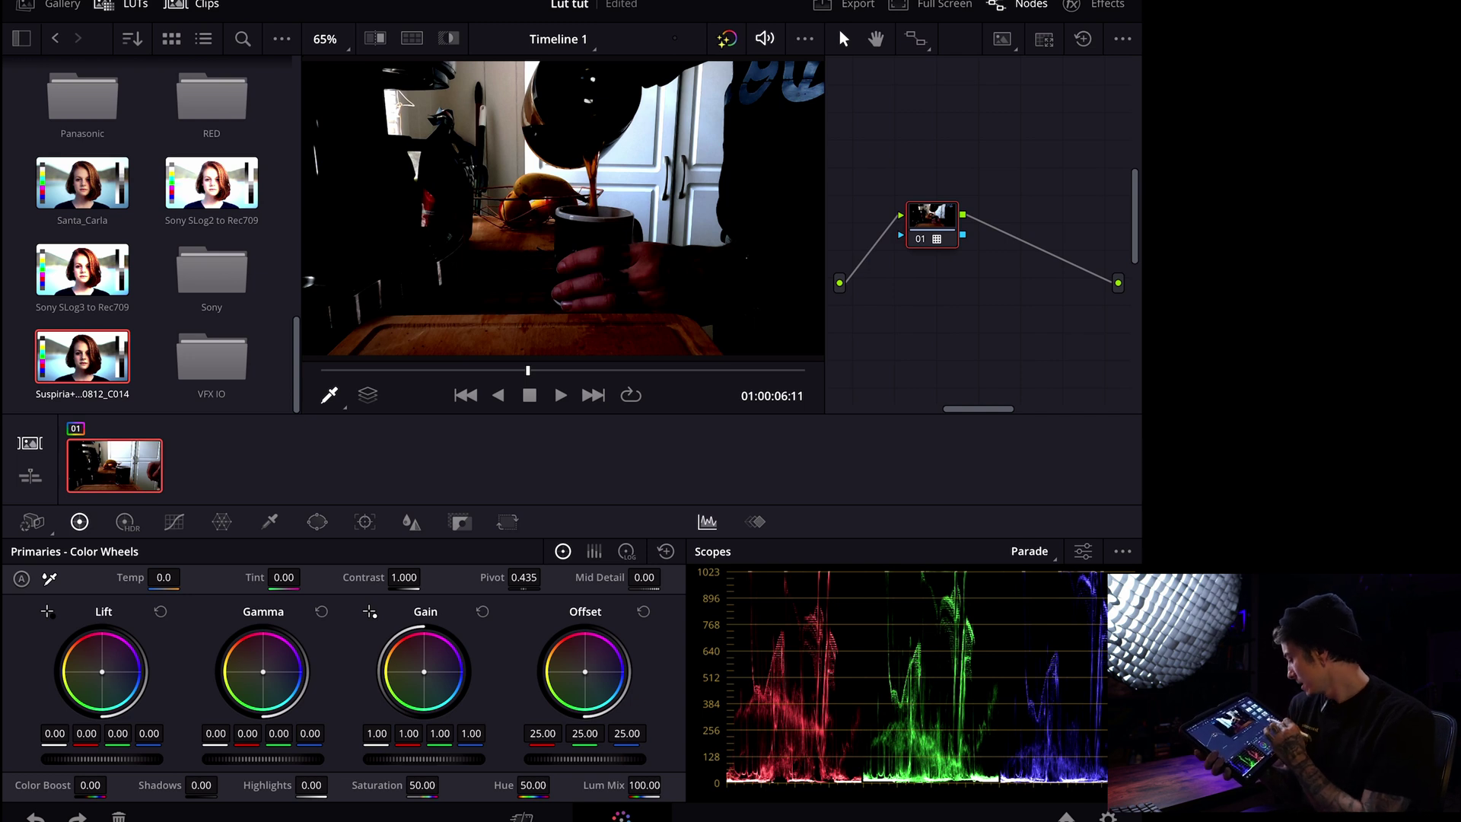
Step: Generate a Panasonic VLUT from the coffee clip's grade via the clip's Generate LUT menu
right_click(139, 465)
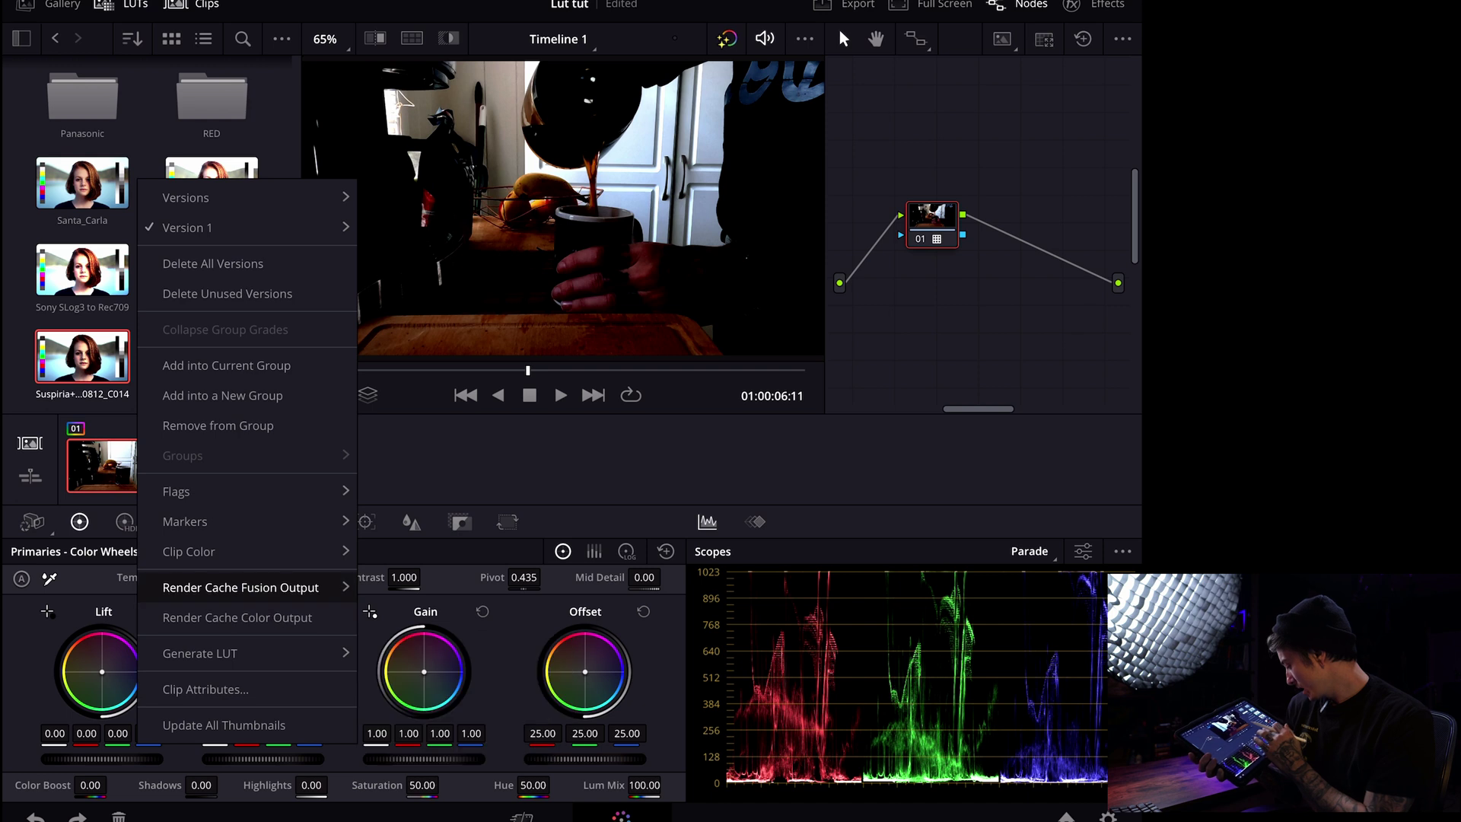
mouse_move(228, 653)
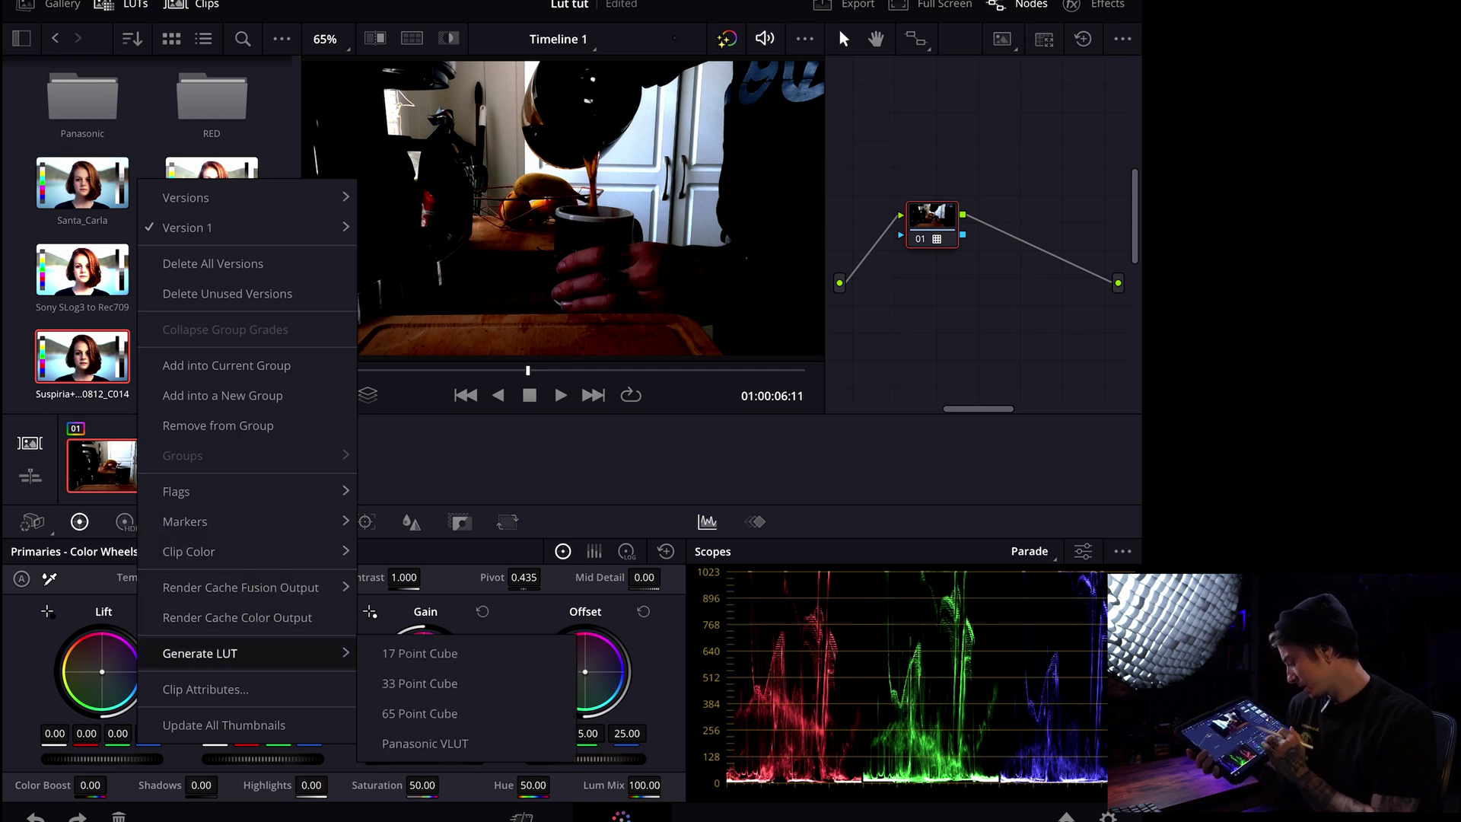
left_click(424, 743)
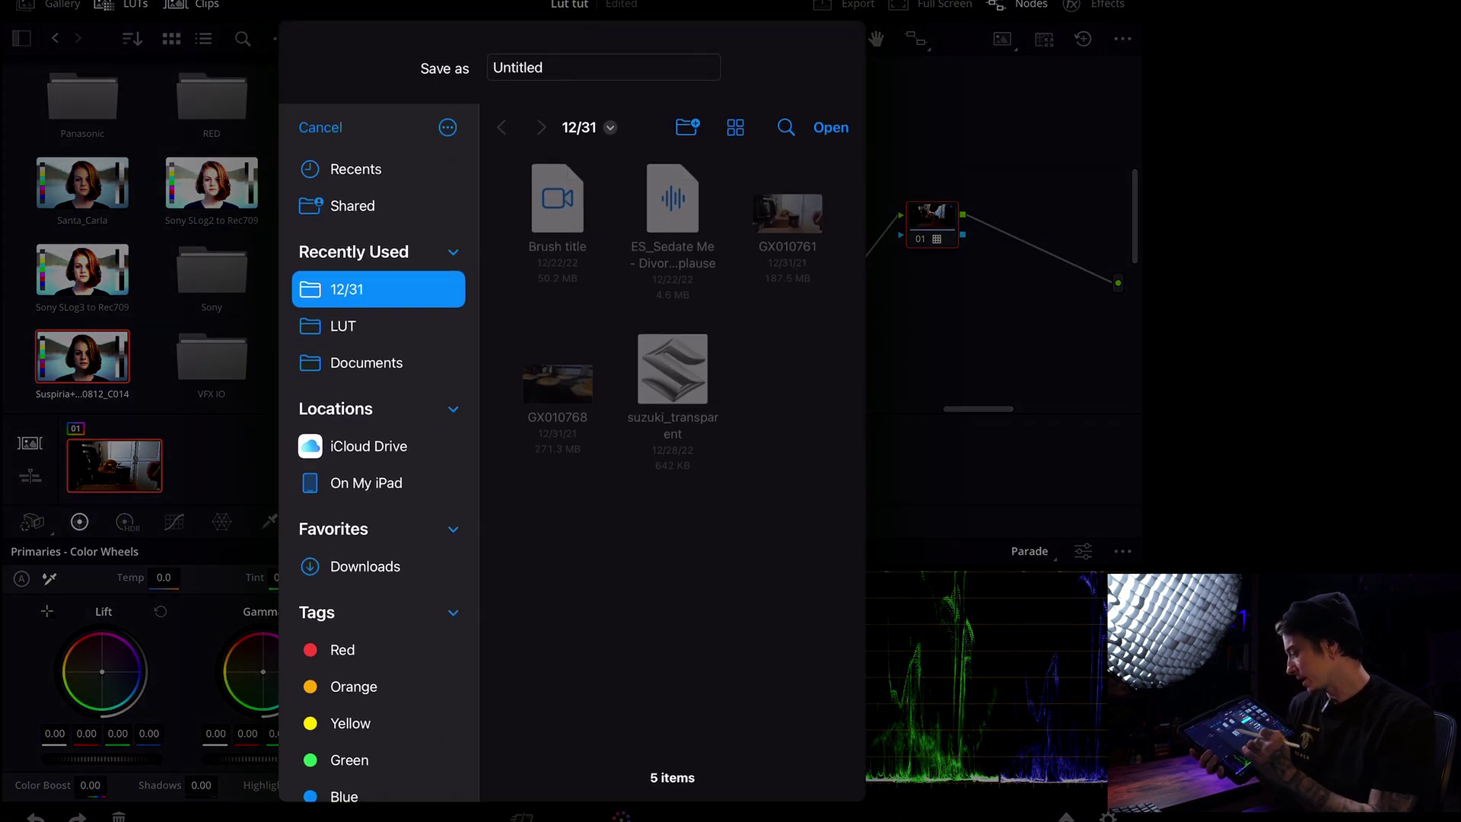